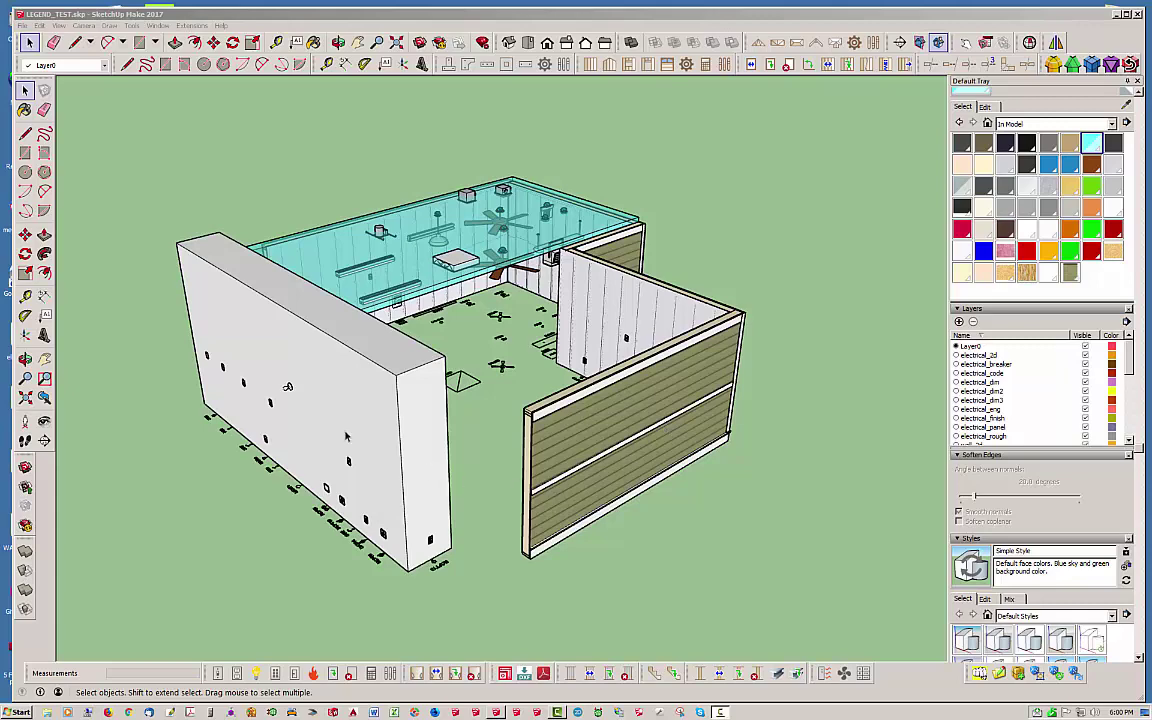
- Examine the electrical devices and their floor symbols along the outer face of the thick wall
{"action": "middle_click_drag", "start_coordinate": [313, 393], "coordinate": [525, 530]}
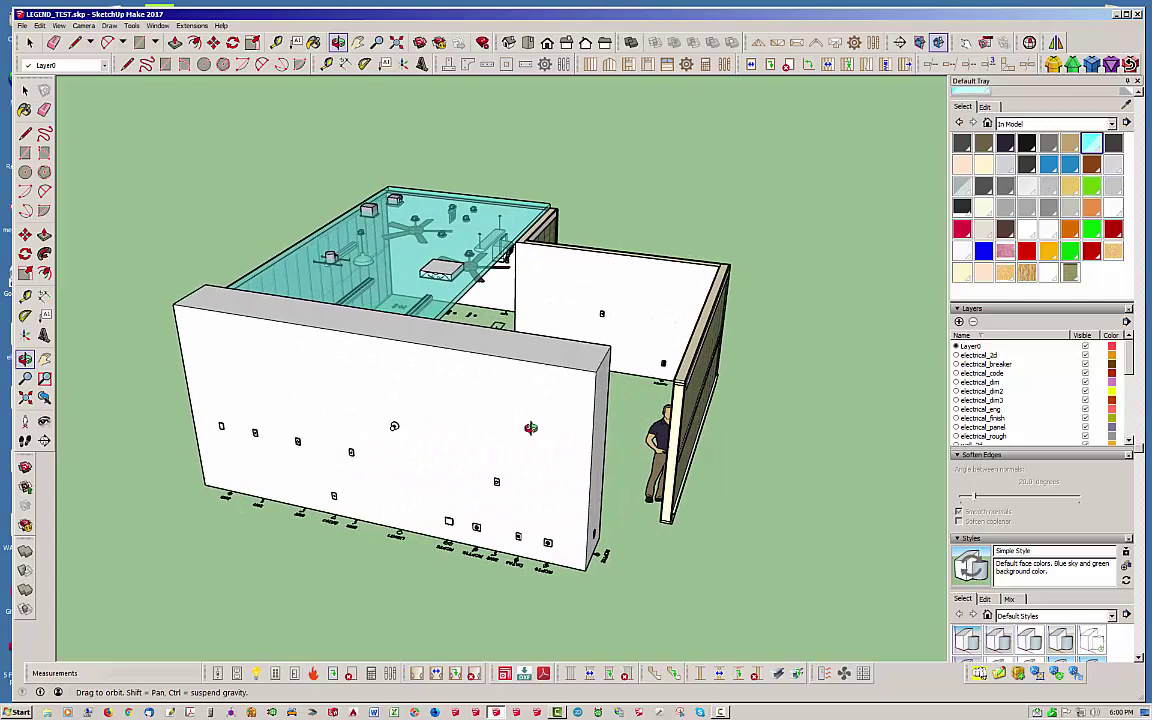
{"action": "scroll", "coordinate": [518, 548], "scroll_direction": "up", "scroll_amount": 3}
{"action": "scroll", "coordinate": [518, 548], "scroll_direction": "up", "scroll_amount": 2}
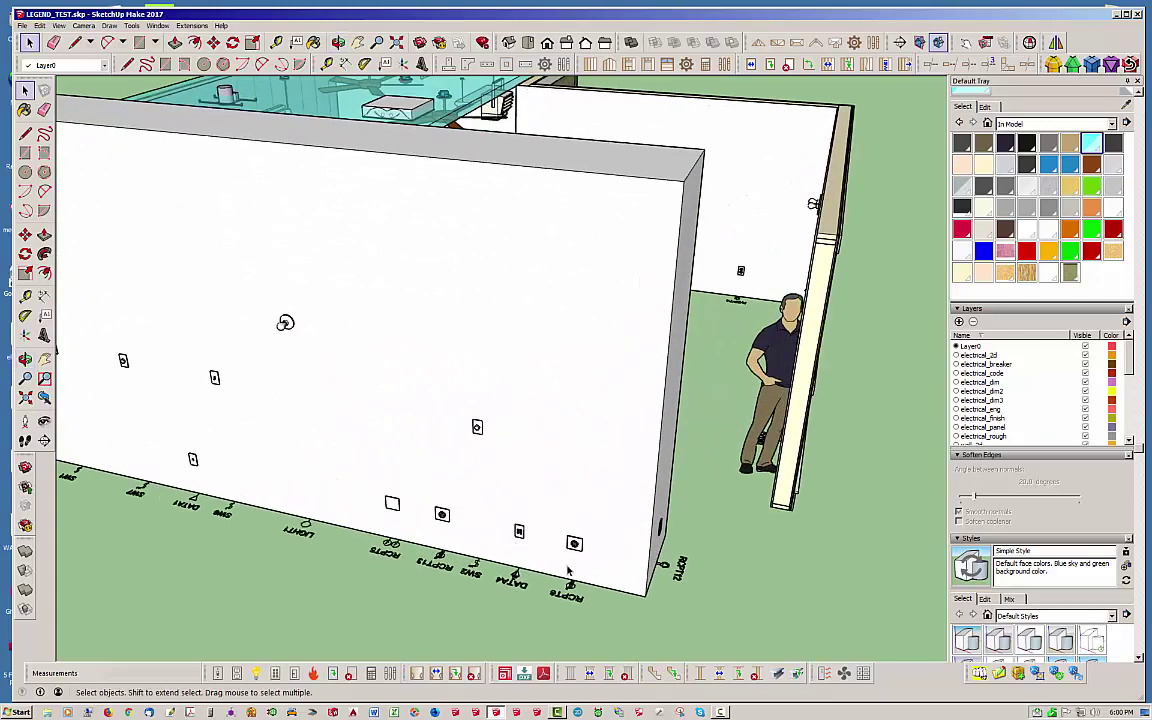
{"action": "middle_click_drag", "start_coordinate": [617, 478], "coordinate": [398, 279]}
{"action": "middle_click_drag", "start_coordinate": [234, 201], "coordinate": [231, 312]}
{"action": "middle_click_drag", "start_coordinate": [511, 496], "coordinate": [498, 492]}
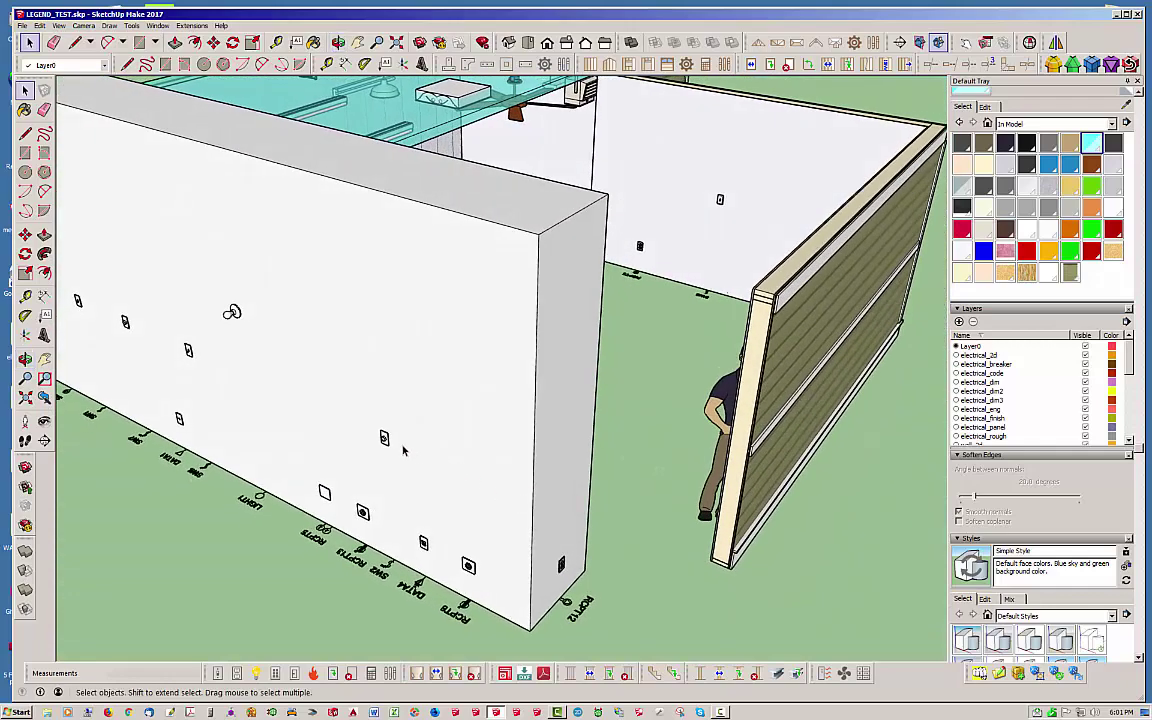
{"action": "scroll", "coordinate": [325, 410], "scroll_direction": "down", "scroll_amount": 6}
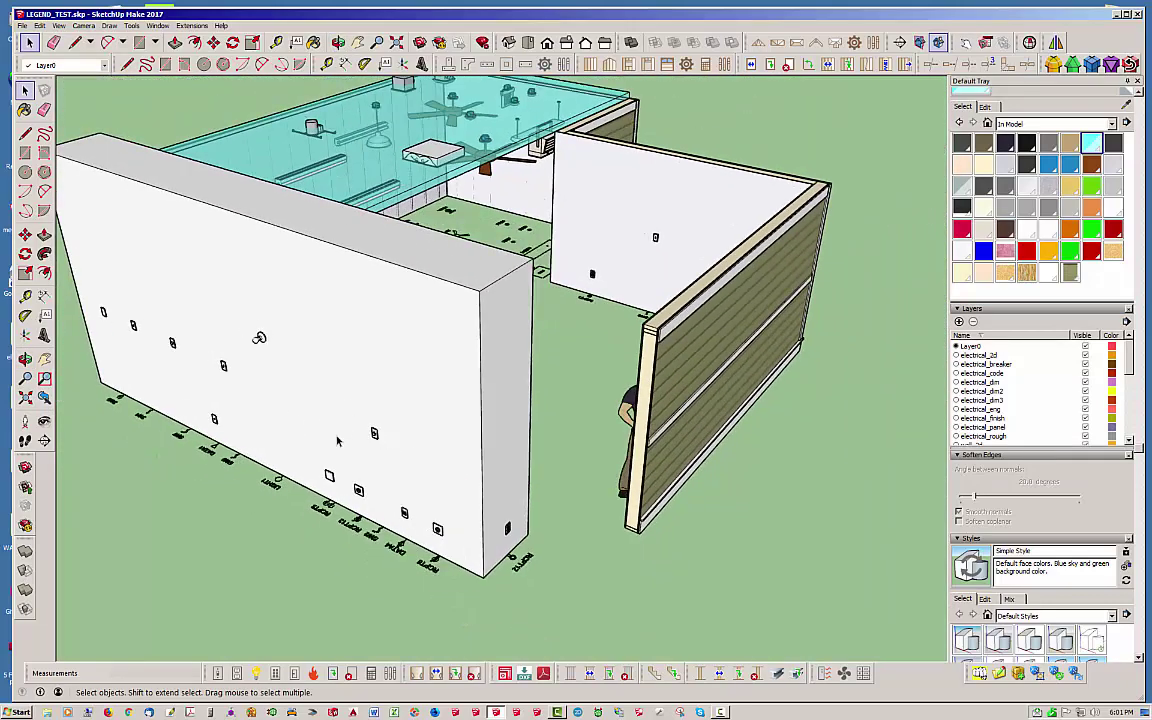
{"action": "middle_click_drag", "start_coordinate": [300, 380], "coordinate": [262, 310]}
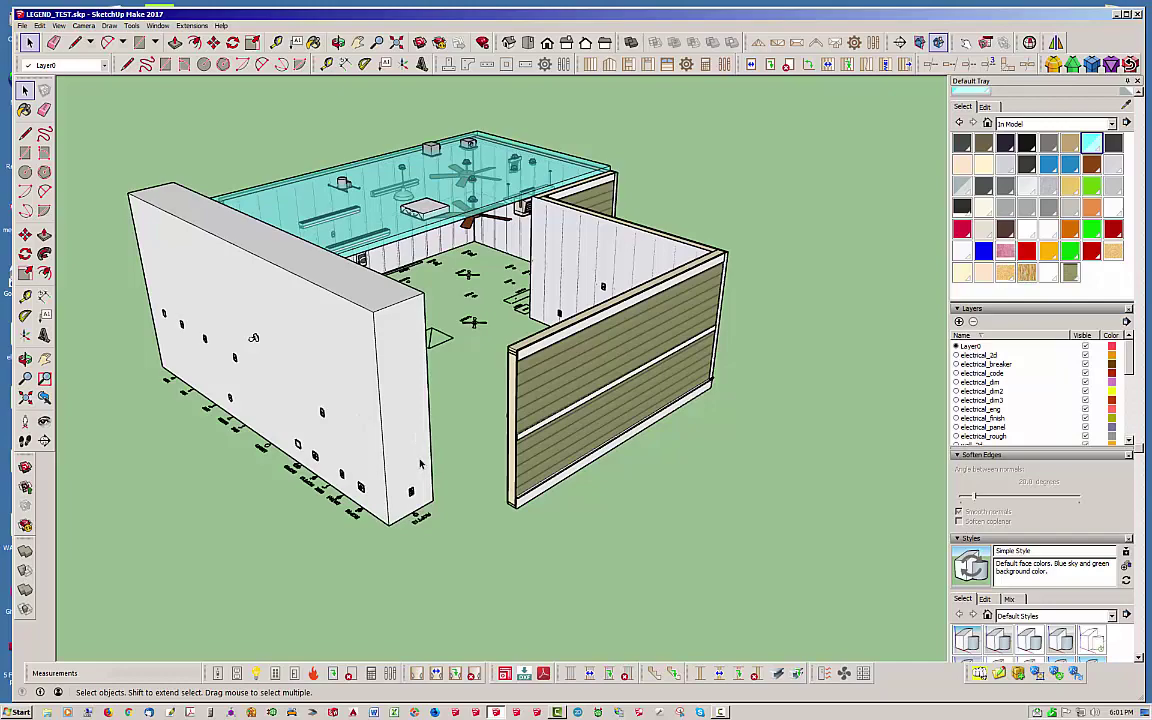
{"action": "middle_click_drag", "start_coordinate": [348, 505], "coordinate": [520, 492]}
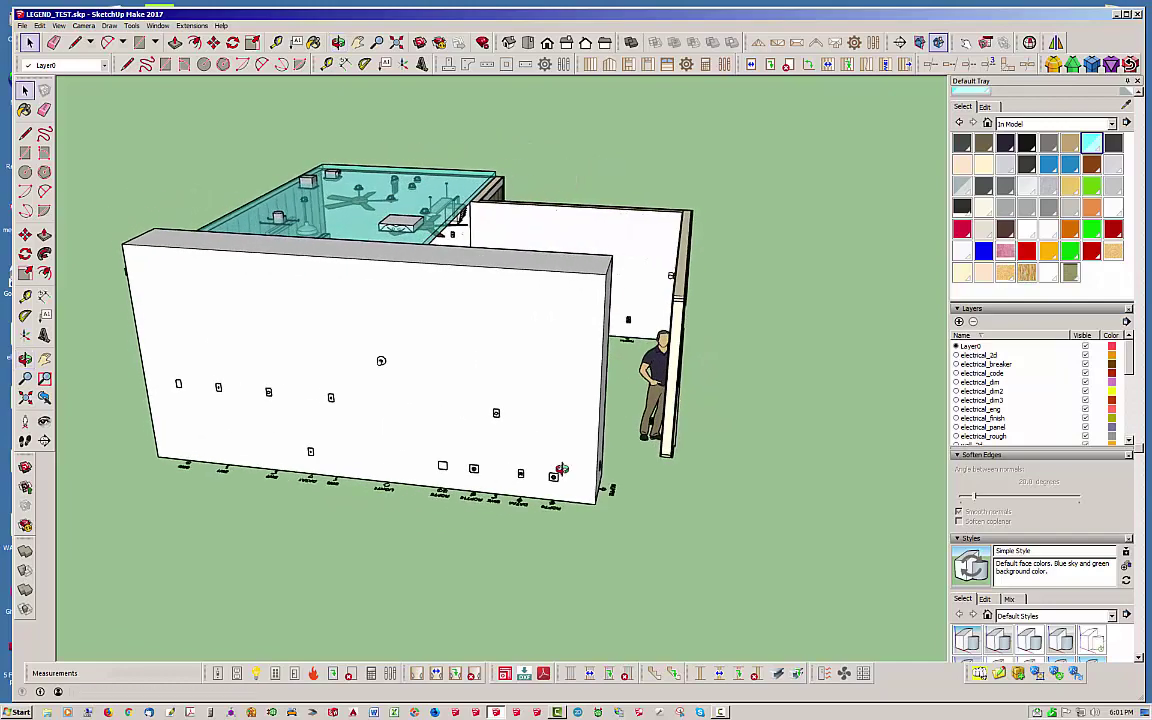
{"action": "scroll", "coordinate": [520, 492], "scroll_direction": "up", "scroll_amount": 2}
- Examine the electrical panel, outlets, switches and wall lights on the room's interior walls
{"action": "middle_click_drag", "start_coordinate": [275, 345], "coordinate": [550, 160]}
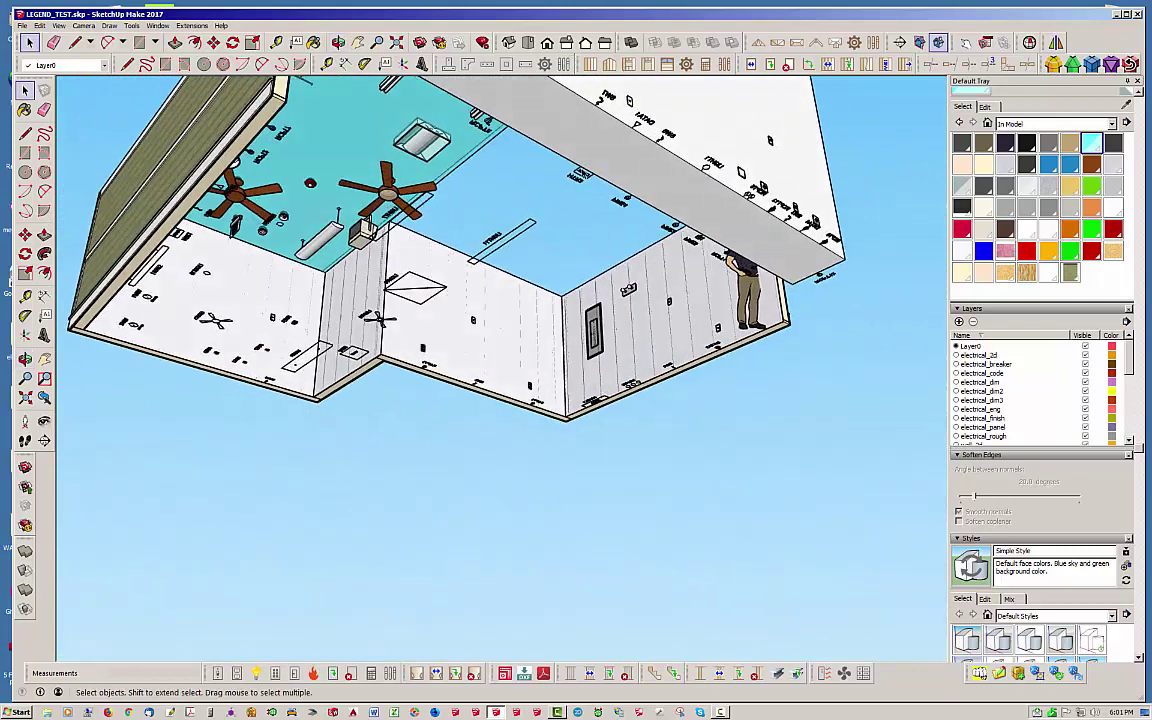
{"action": "scroll", "coordinate": [583, 286], "scroll_direction": "up", "scroll_amount": 5}
{"action": "scroll", "coordinate": [700, 385], "scroll_direction": "up", "scroll_amount": 1}
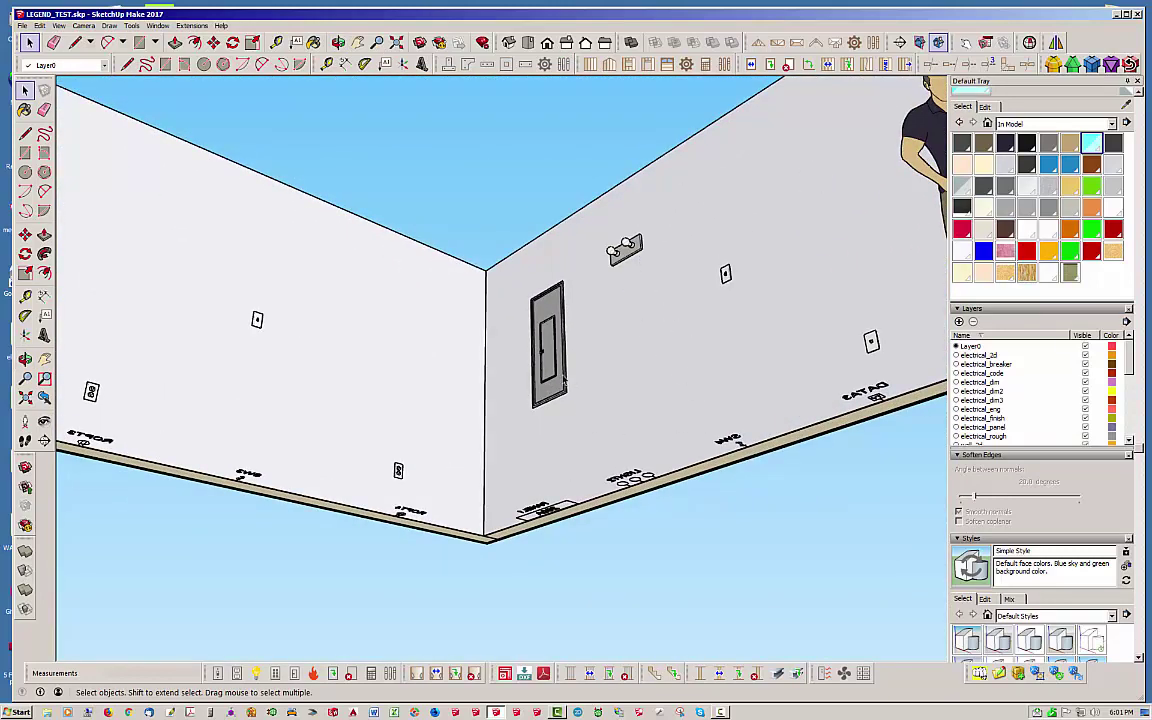
{"action": "middle_click_drag", "start_coordinate": [581, 394], "coordinate": [320, 430]}
{"action": "middle_click_drag", "start_coordinate": [314, 321], "coordinate": [306, 362]}
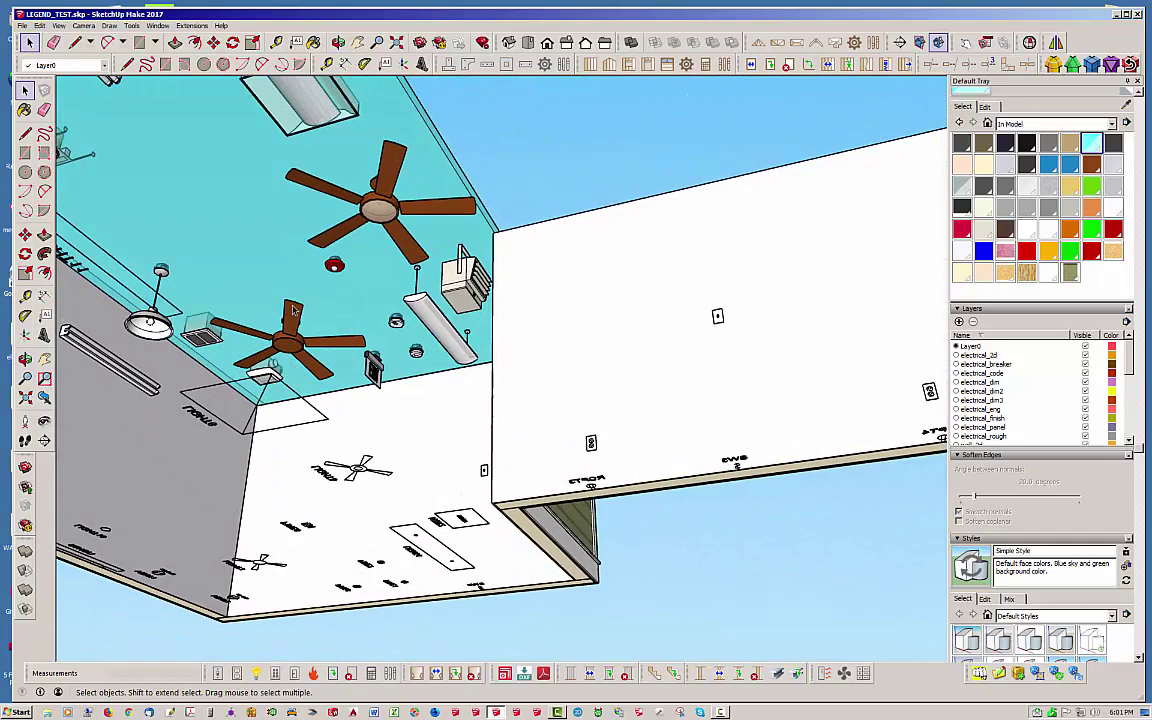
{"action": "scroll", "coordinate": [314, 226], "scroll_direction": "up", "scroll_amount": 4}
{"action": "middle_click_drag", "start_coordinate": [527, 428], "coordinate": [512, 343]}
{"action": "scroll", "coordinate": [567, 438], "scroll_direction": "down", "scroll_amount": 3}
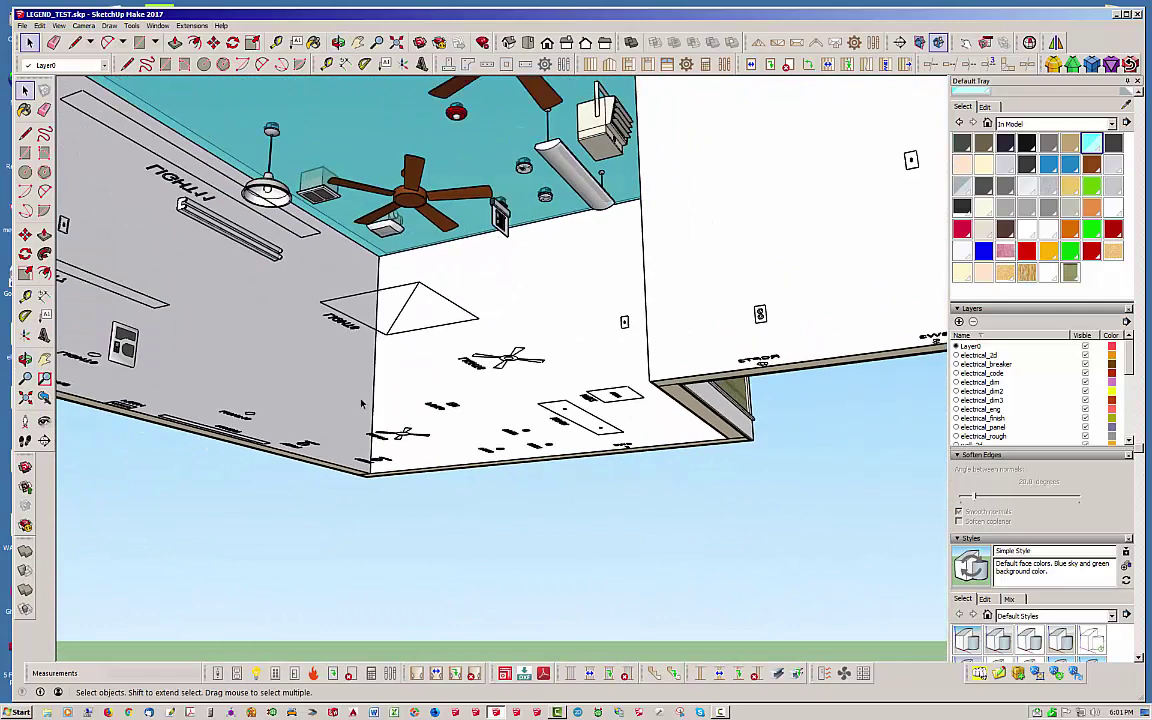
{"action": "mouse_move", "coordinate": [362, 403]}
{"action": "middle_mouse_down"}
{"action": "mouse_move", "coordinate": [463, 406]}
{"action": "mouse_move", "coordinate": [361, 420]}
{"action": "middle_mouse_up"}
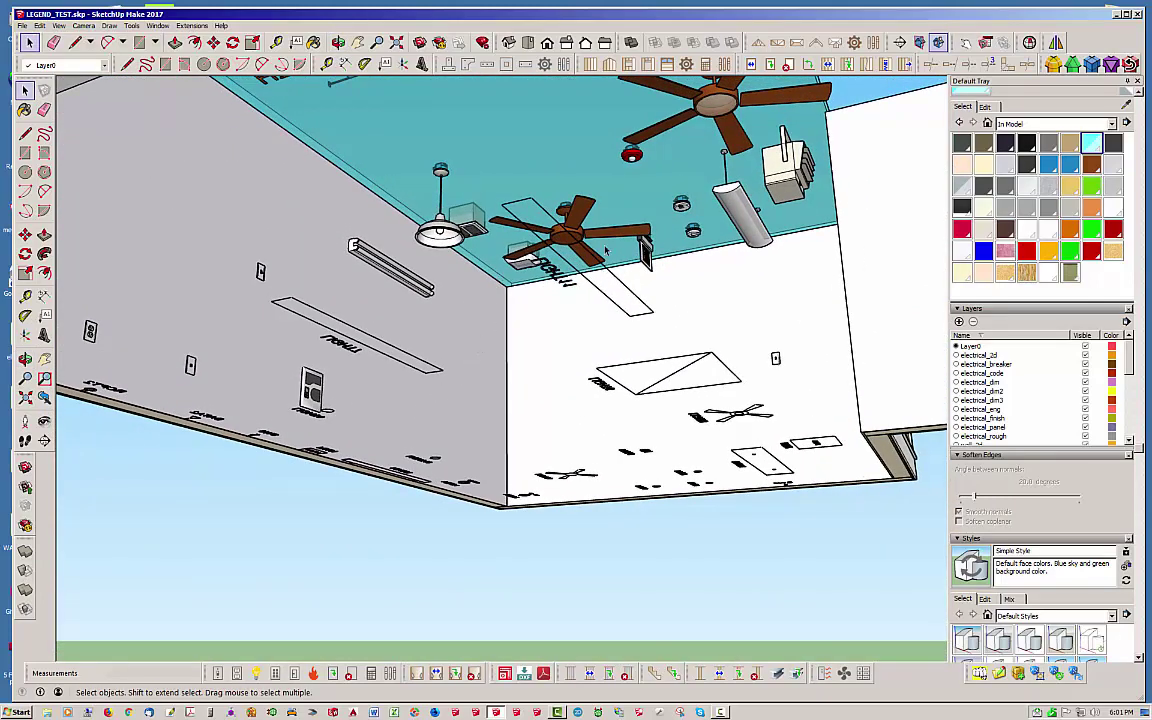
- Examine the fans, lights, detectors, exit sign and heater on the ceiling from below and above
{"action": "middle_click_drag", "start_coordinate": [682, 325], "coordinate": [550, 205]}
{"action": "scroll", "coordinate": [543, 193], "scroll_direction": "up", "scroll_amount": 2}
{"action": "scroll", "coordinate": [543, 193], "scroll_direction": "up", "scroll_amount": 2}
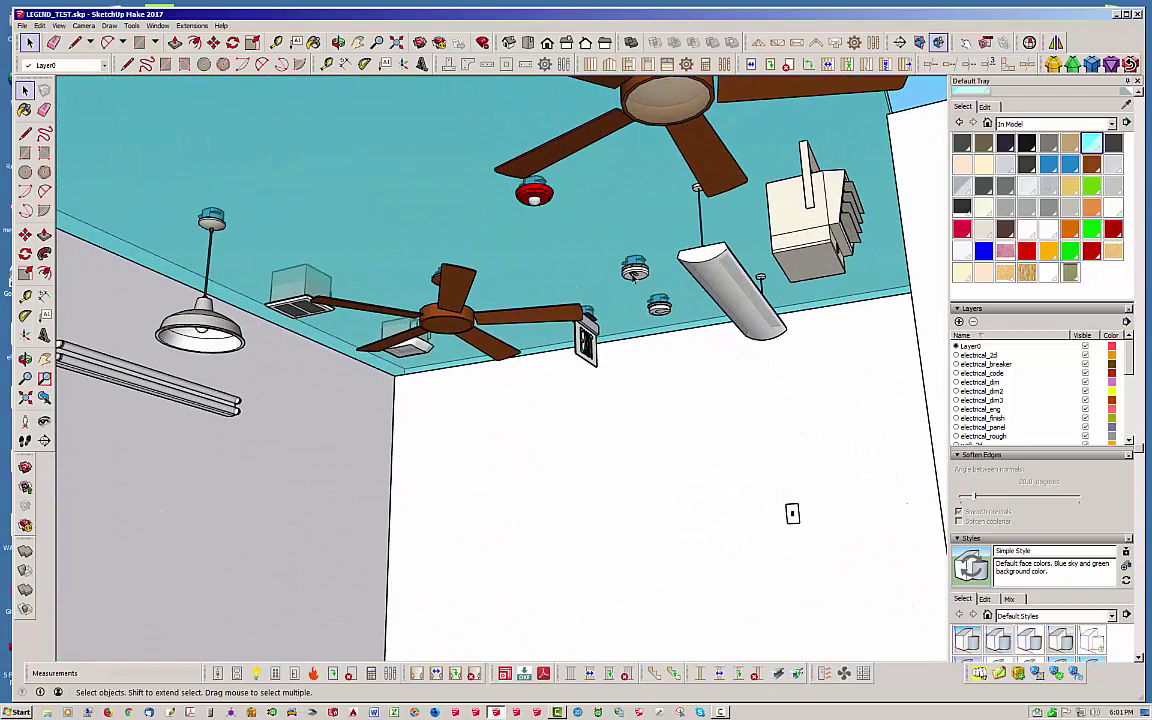
{"action": "middle_click_drag", "start_coordinate": [648, 385], "coordinate": [590, 460]}
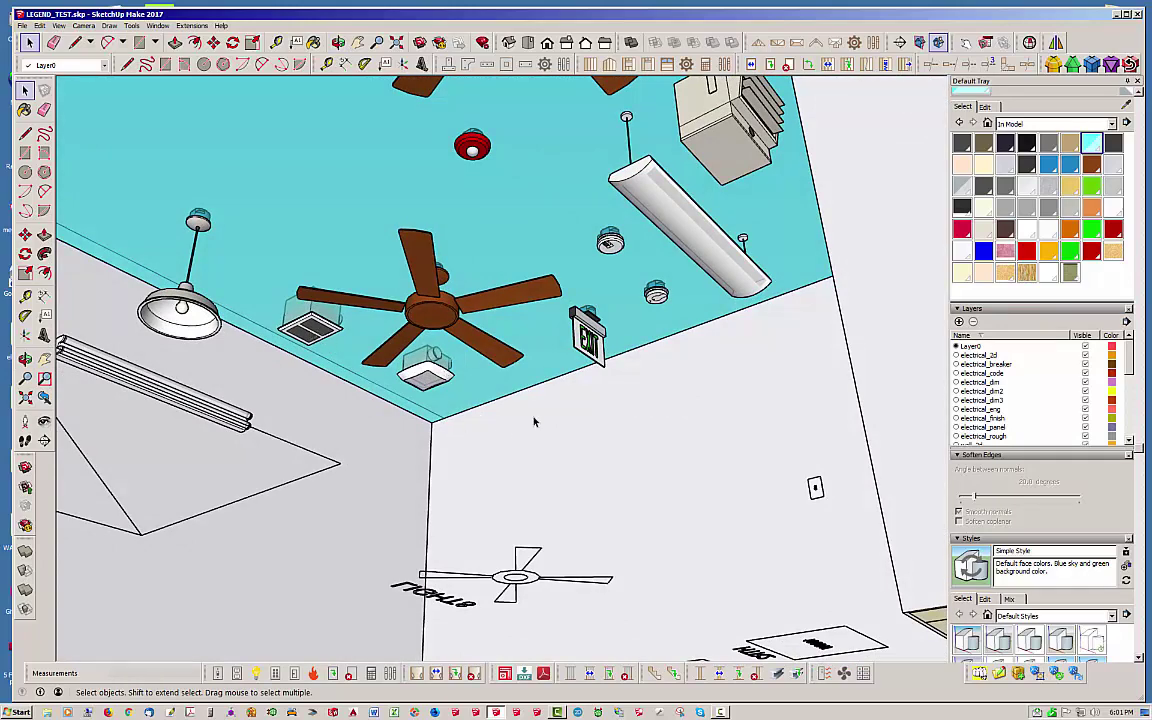
{"action": "scroll", "coordinate": [534, 422], "scroll_direction": "down", "scroll_amount": 2}
{"action": "middle_click_drag", "start_coordinate": [558, 449], "coordinate": [389, 383]}
{"action": "middle_click_drag", "start_coordinate": [368, 275], "coordinate": [342, 251]}
{"action": "scroll", "coordinate": [341, 251], "scroll_direction": "up", "scroll_amount": 4}
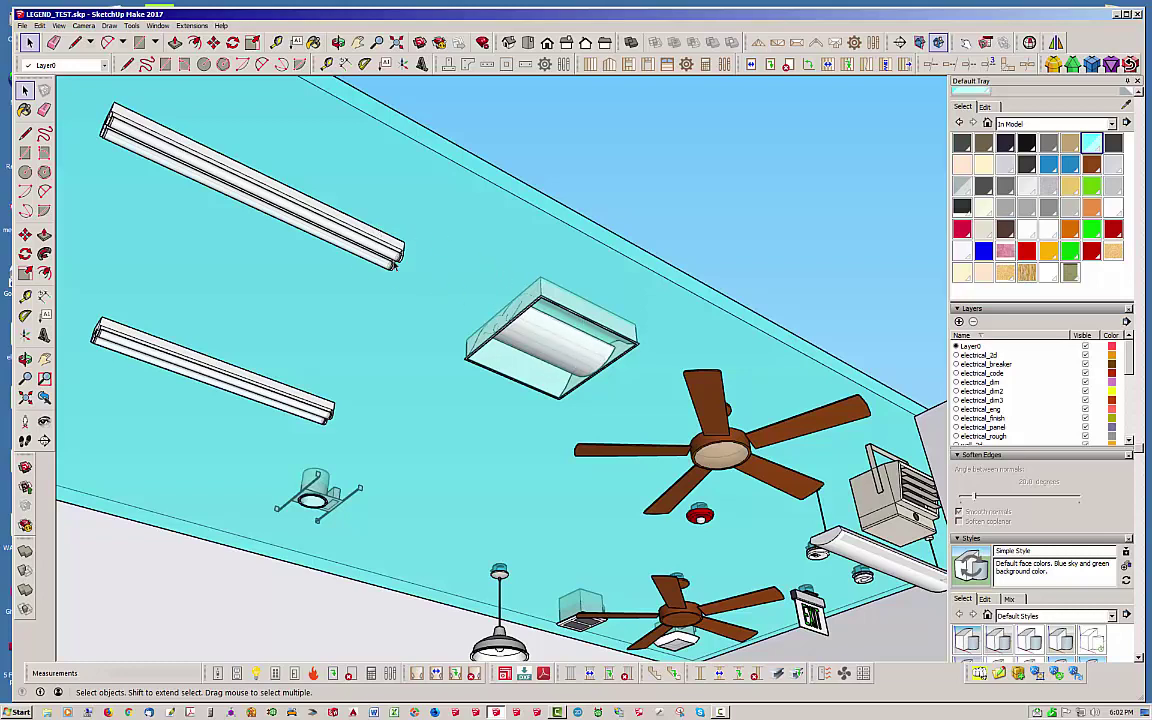
{"action": "middle_click_drag", "start_coordinate": [838, 478], "coordinate": [851, 533]}
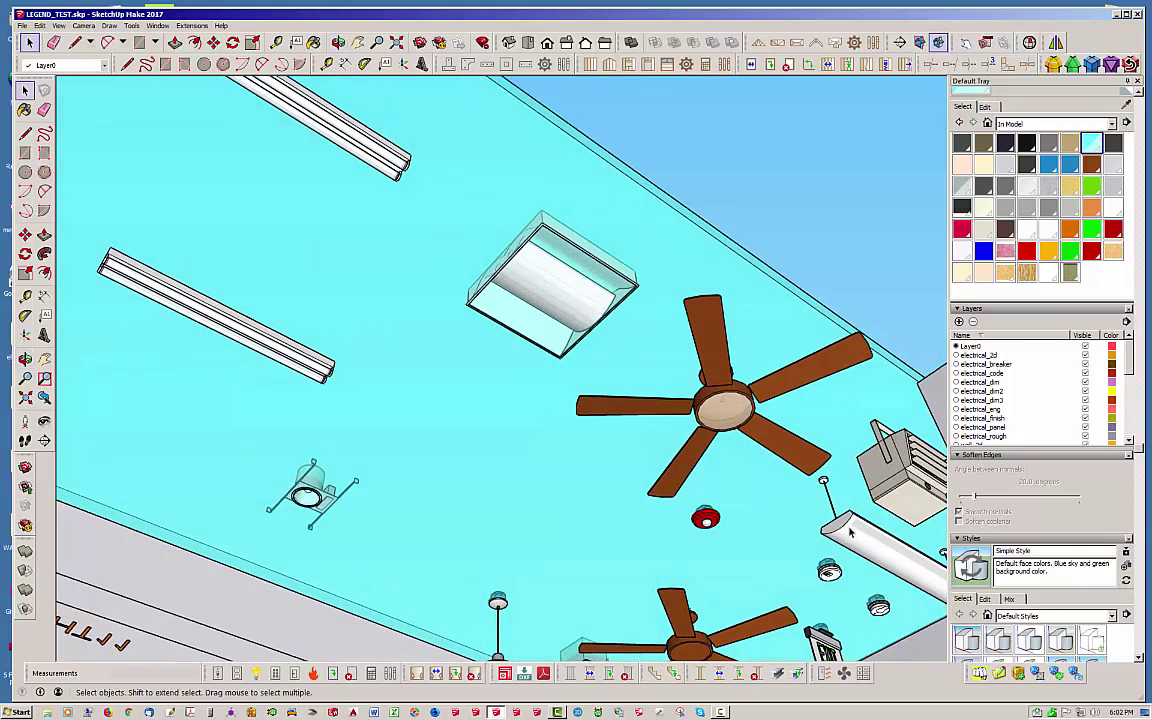
{"action": "middle_click_drag", "start_coordinate": [651, 436], "coordinate": [432, 685]}
{"action": "middle_click_drag", "start_coordinate": [525, 436], "coordinate": [372, 456], "text": "shift"}
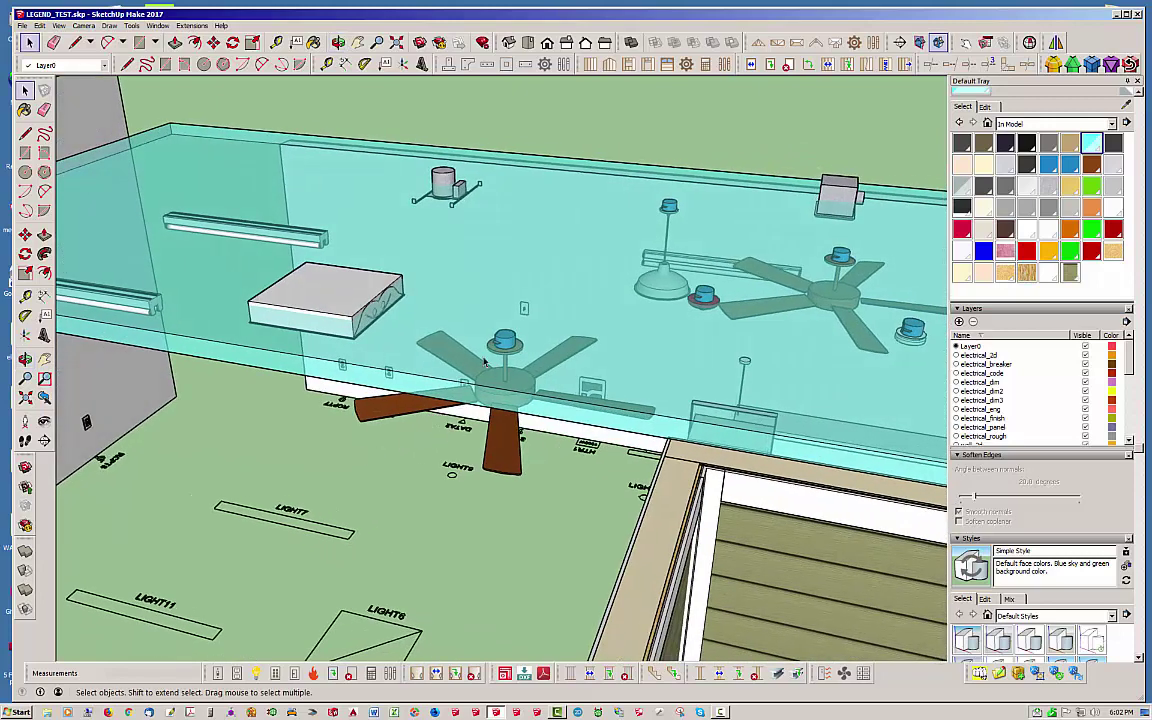
{"action": "middle_click_drag", "start_coordinate": [343, 398], "coordinate": [618, 410]}
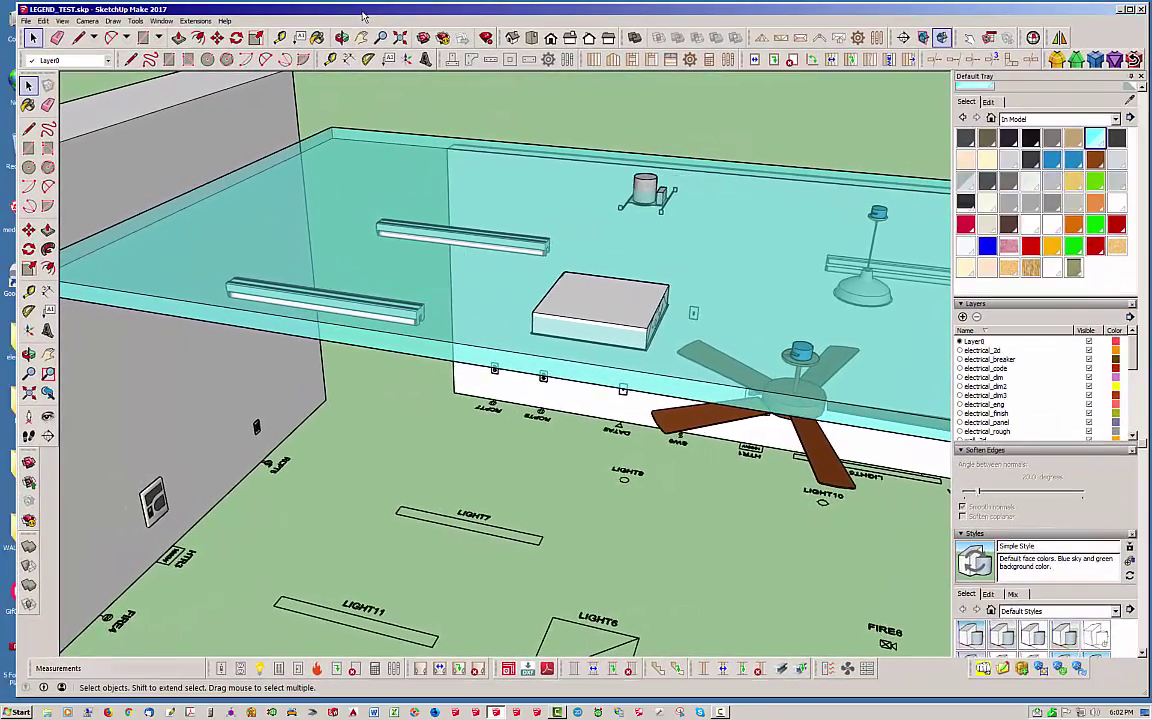
- Draw the electrical symbols legend for the whole model with the Draw Legend command
{"action": "middle_click_drag", "start_coordinate": [385, 386], "coordinate": [578, 387]}
{"action": "scroll", "coordinate": [436, 237], "scroll_direction": "down", "scroll_amount": 3}
{"action": "middle_click_drag", "start_coordinate": [493, 328], "coordinate": [503, 356]}
{"action": "scroll", "coordinate": [528, 603], "scroll_direction": "up", "scroll_amount": 3}
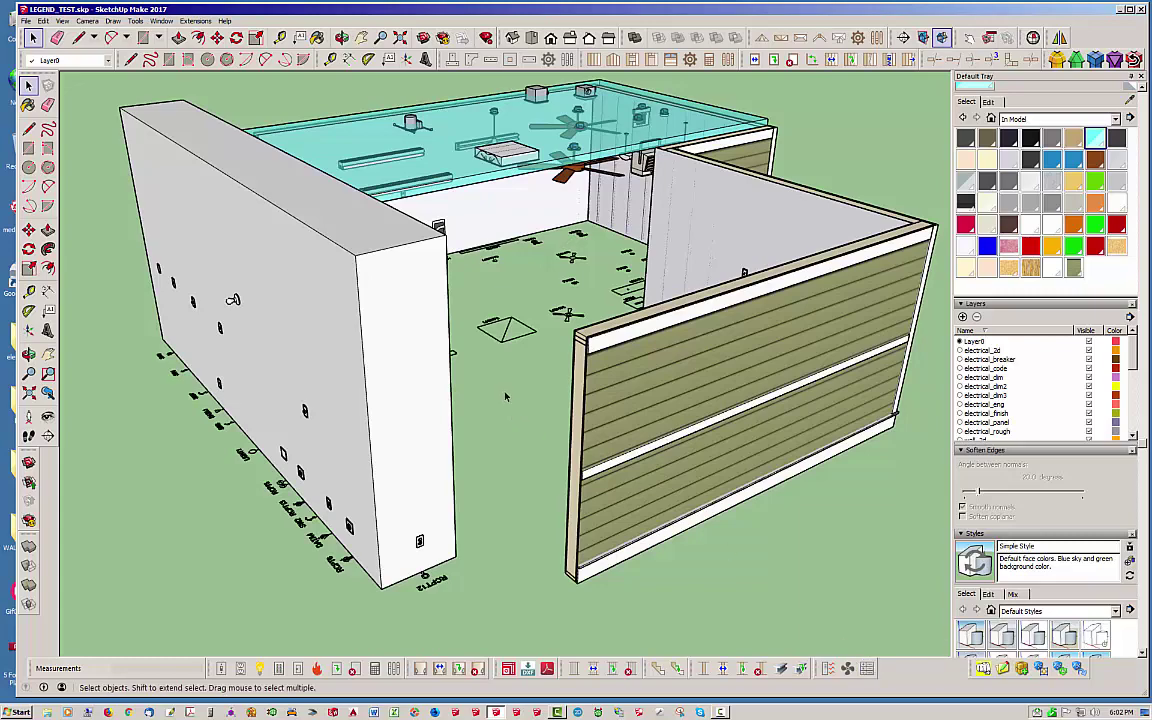
{"action": "middle_click_drag", "start_coordinate": [507, 446], "coordinate": [352, 318]}
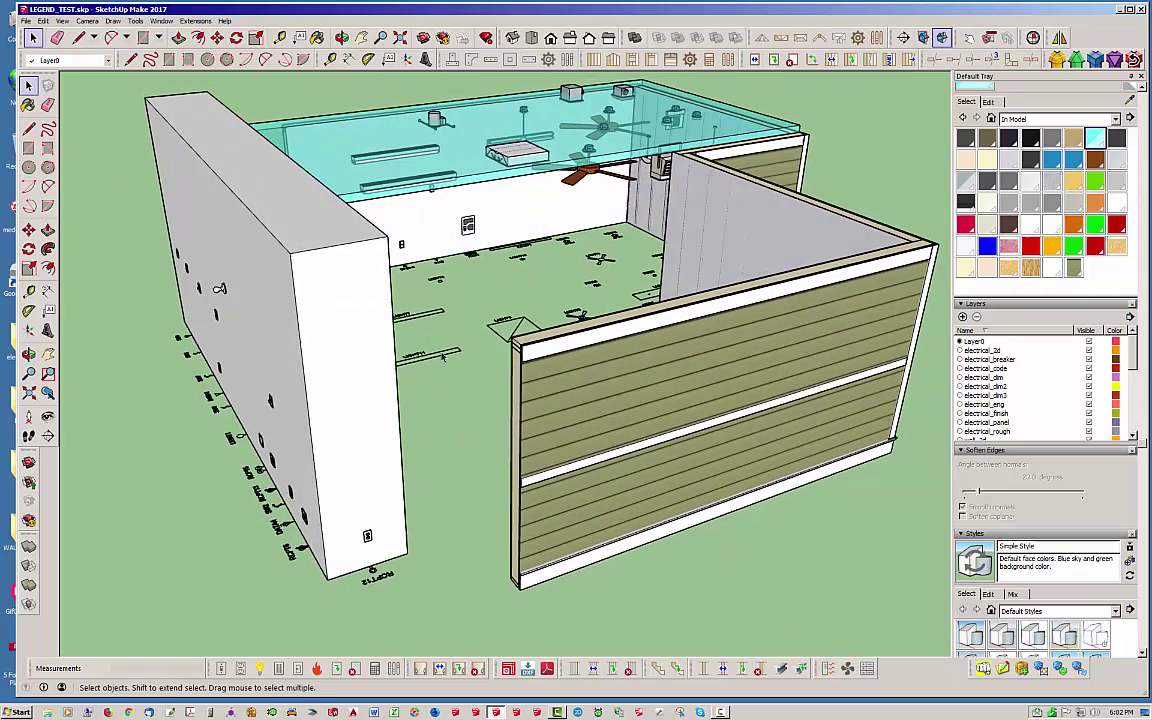
{"action": "middle_click_drag", "start_coordinate": [370, 437], "coordinate": [267, 282]}
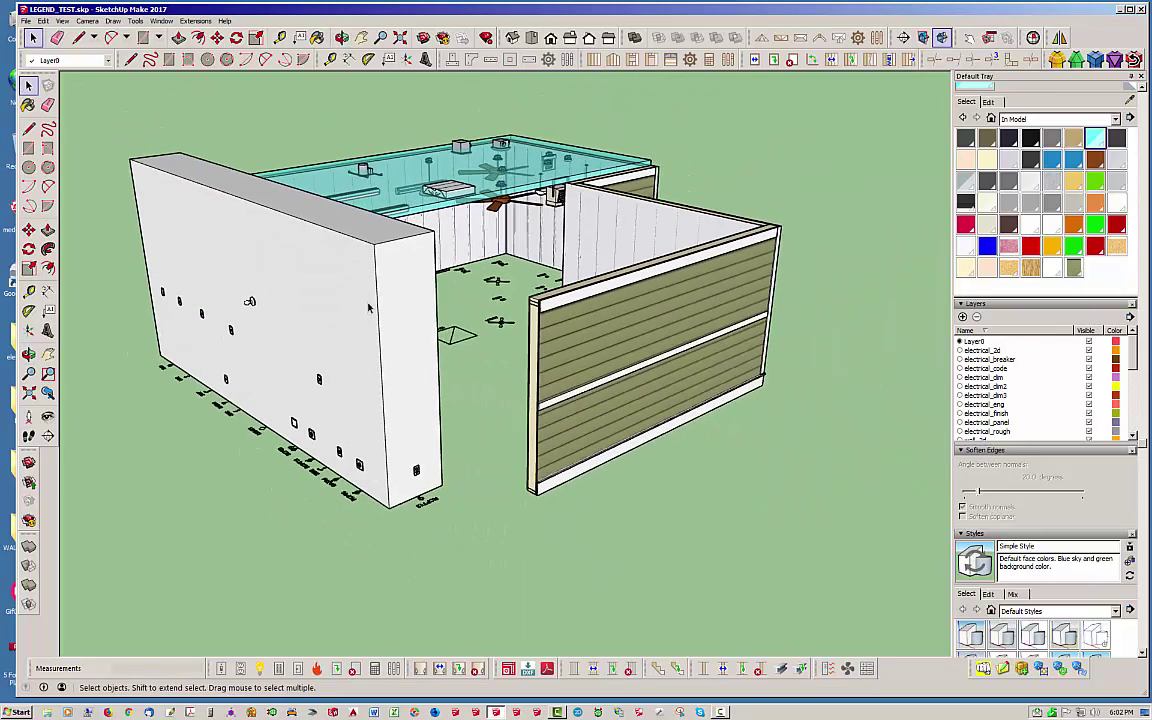
{"action": "middle_click_drag", "start_coordinate": [369, 308], "coordinate": [523, 415]}
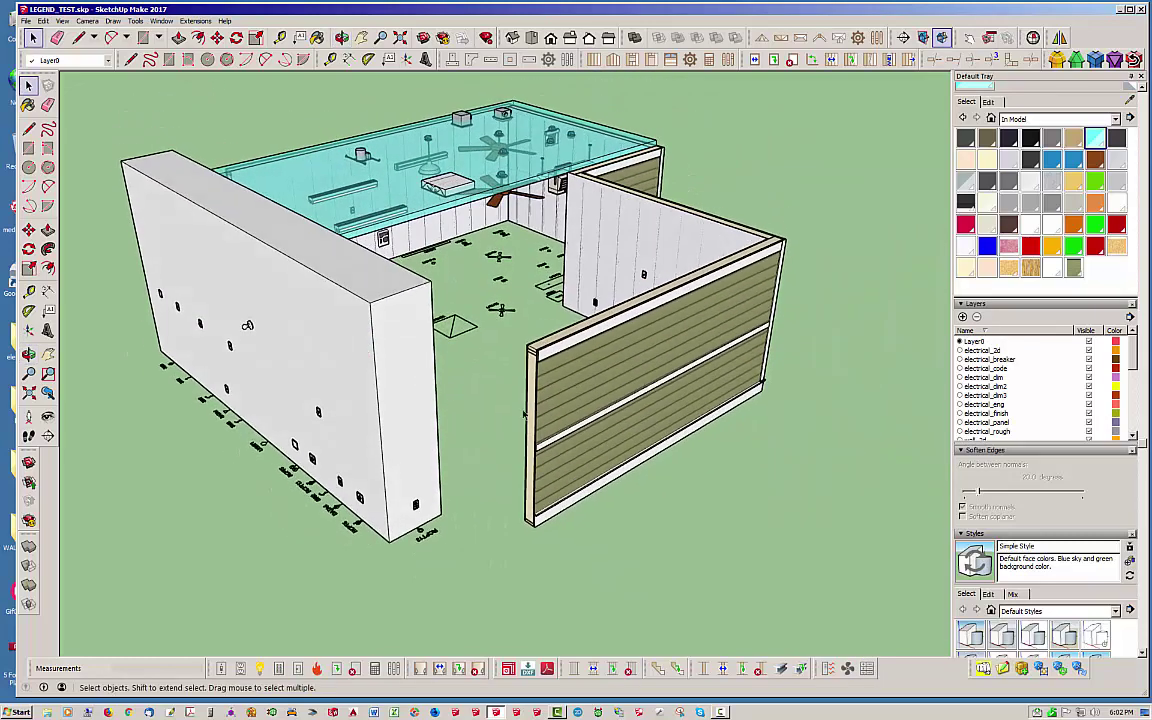
{"action": "left_click", "coordinate": [869, 669]}
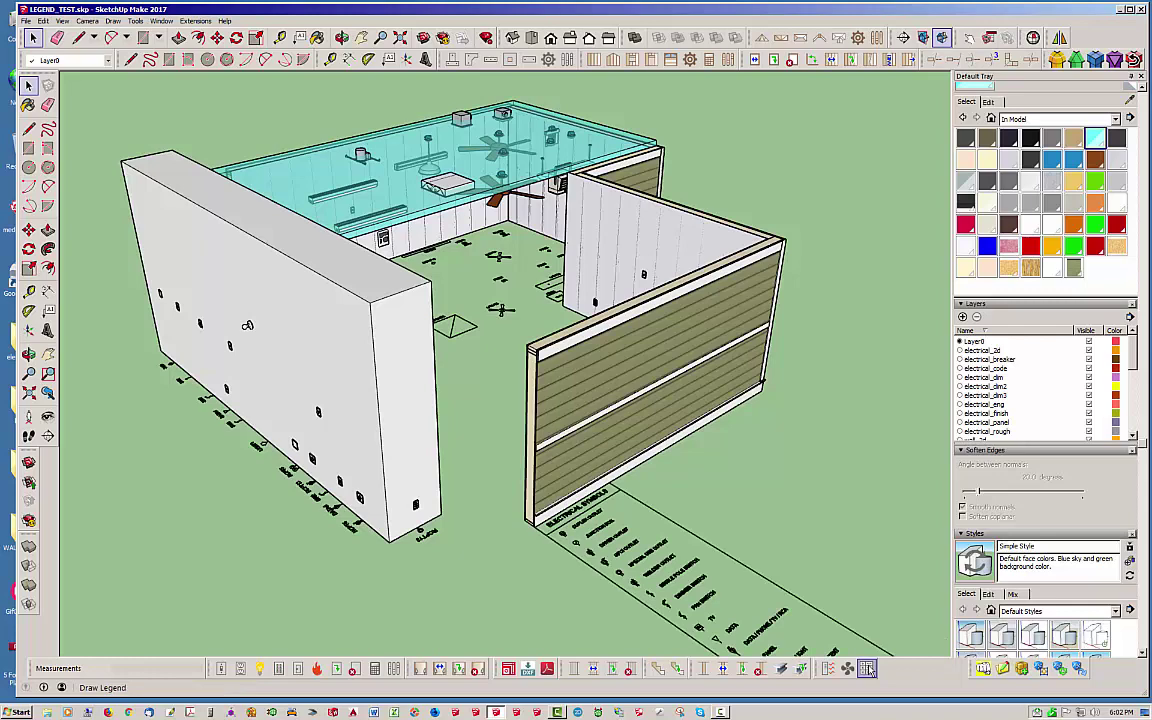
- Move the electrical symbols legend onto the ground alongside the outer face of the thick wall, then deselect it
{"action": "mouse_move", "coordinate": [592, 441]}
{"action": "middle_mouse_down"}
{"action": "mouse_move", "coordinate": [484, 325]}
{"action": "mouse_move", "coordinate": [507, 415]}
{"action": "middle_mouse_up"}
{"action": "scroll", "coordinate": [484, 325], "scroll_direction": "down", "scroll_amount": 3}
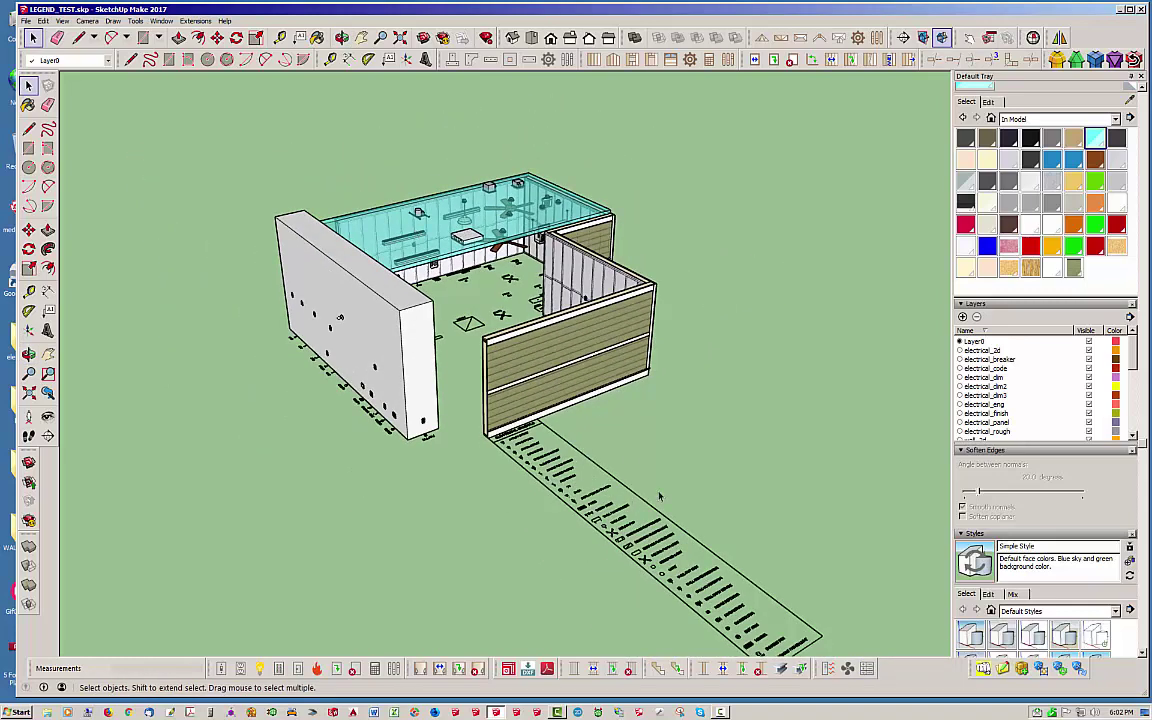
{"action": "middle_click_drag", "start_coordinate": [575, 529], "coordinate": [494, 446]}
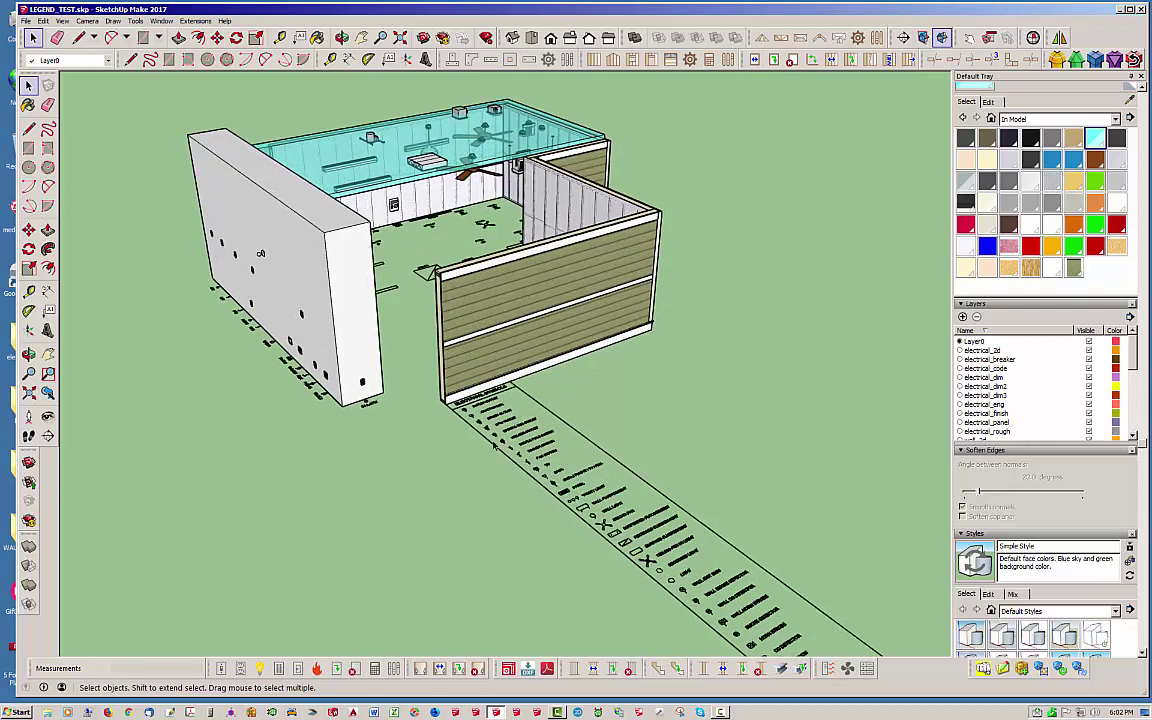
{"action": "left_click", "coordinate": [528, 455]}
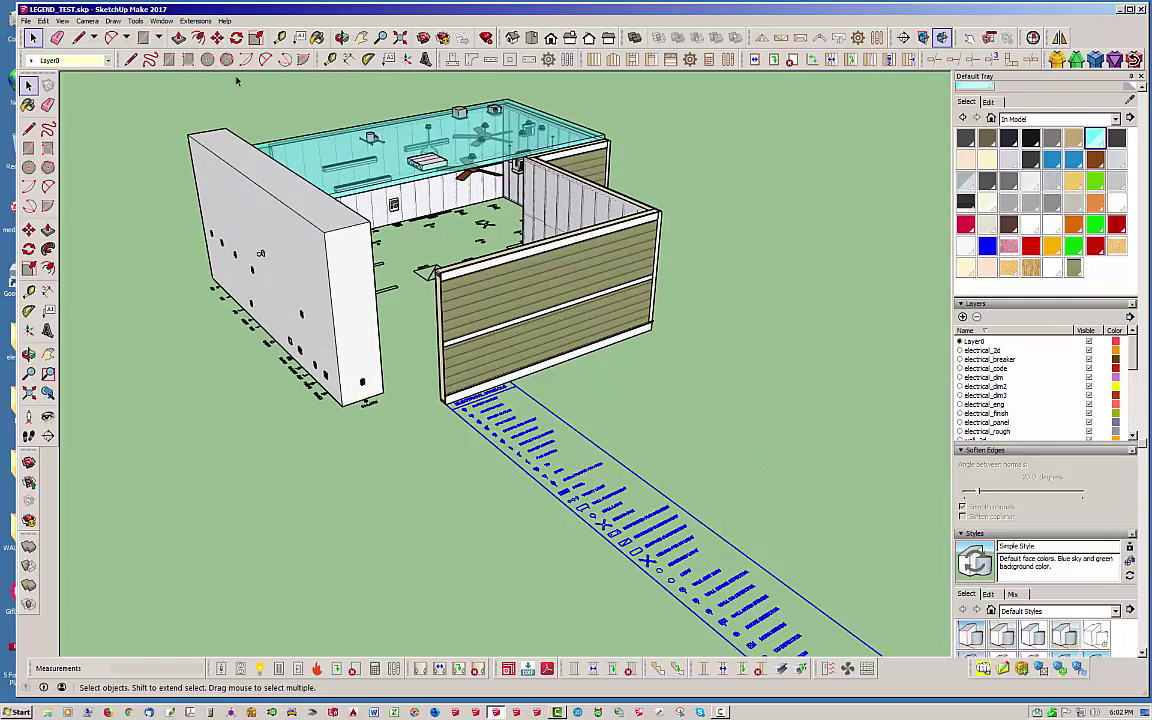
{"action": "left_click", "coordinate": [217, 37]}
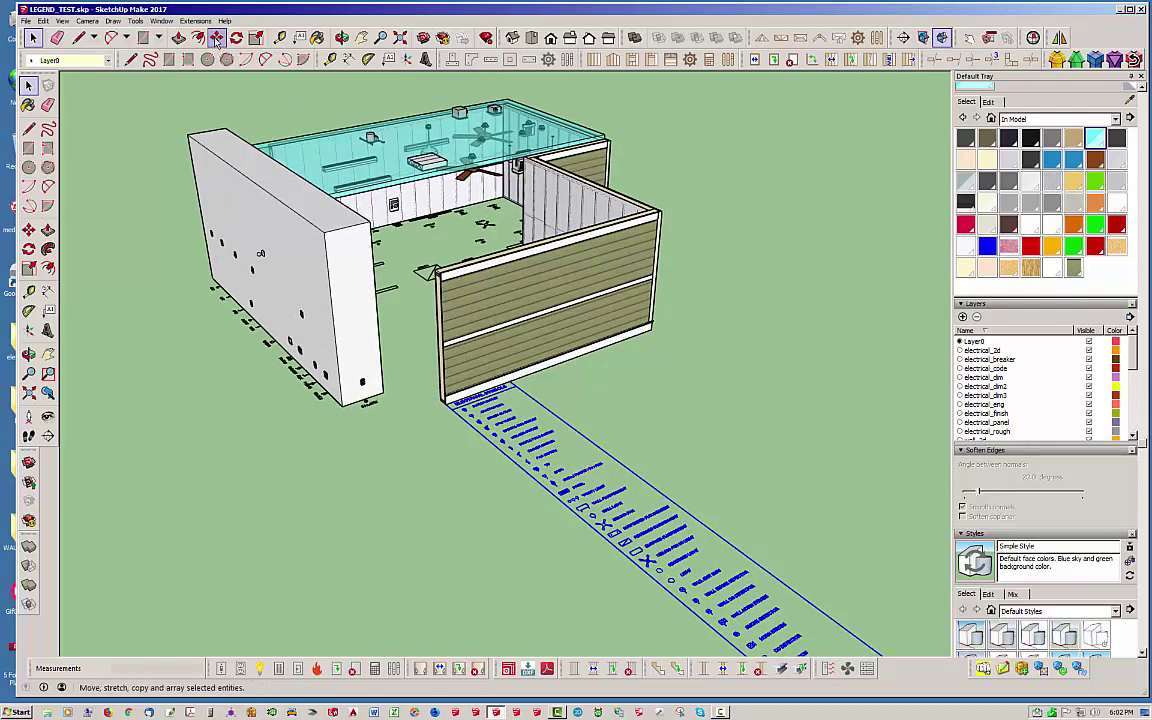
{"action": "left_click", "coordinate": [721, 370]}
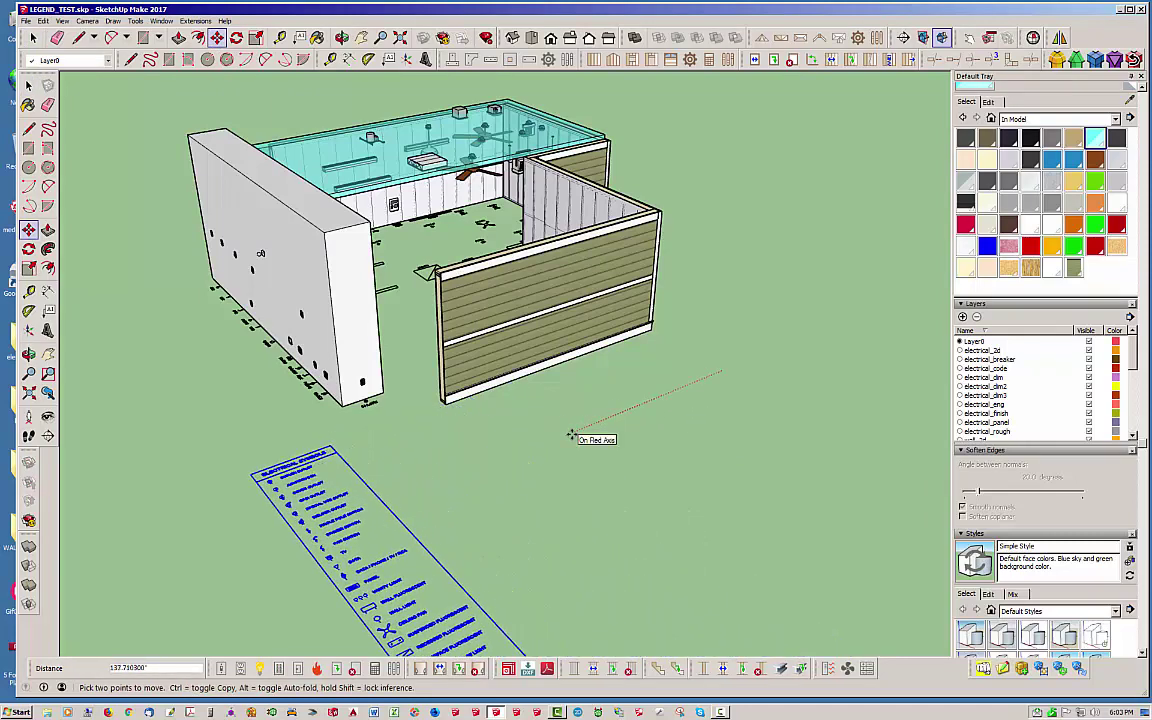
{"action": "left_click", "coordinate": [489, 433]}
{"action": "middle_click_drag", "start_coordinate": [481, 468], "coordinate": [427, 414]}
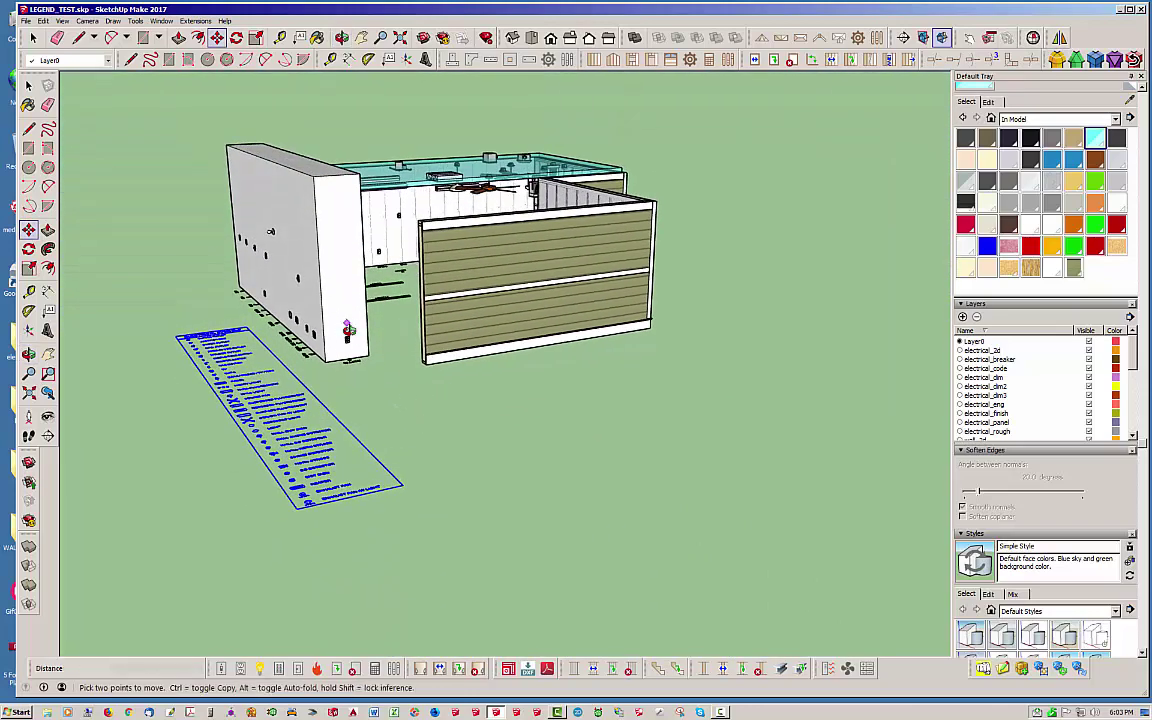
{"action": "middle_click_drag", "start_coordinate": [350, 329], "coordinate": [455, 468]}
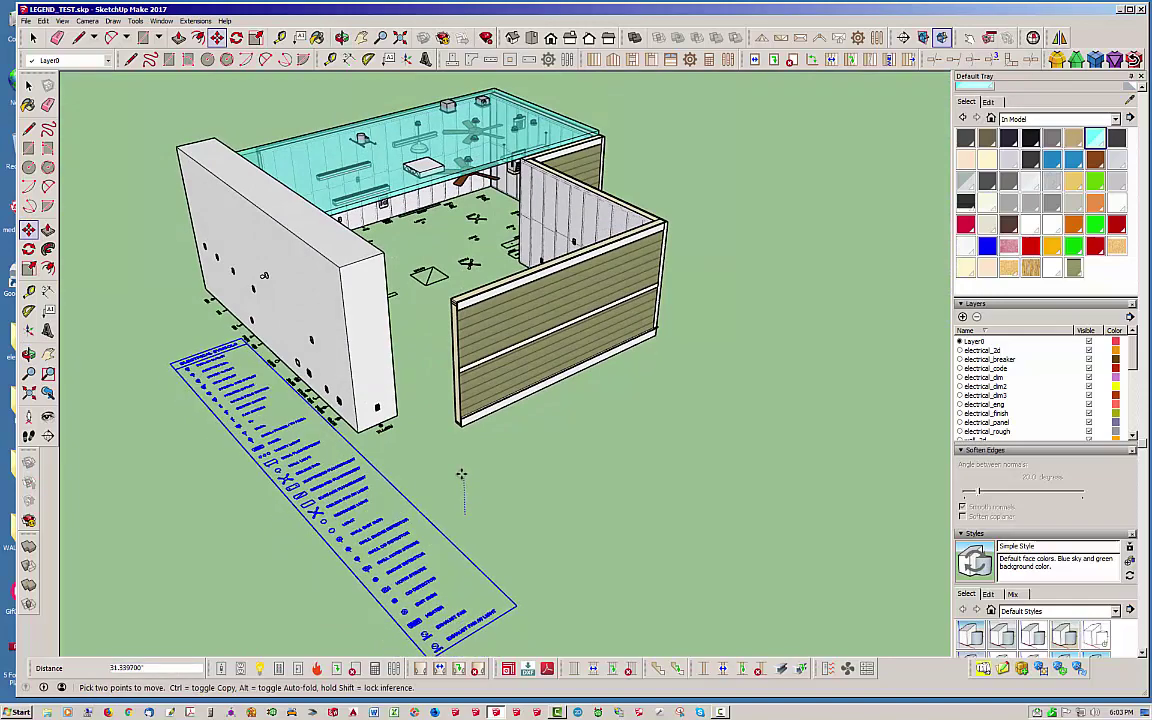
{"action": "middle_click_drag", "start_coordinate": [461, 474], "coordinate": [451, 260]}
{"action": "key", "text": "space"}
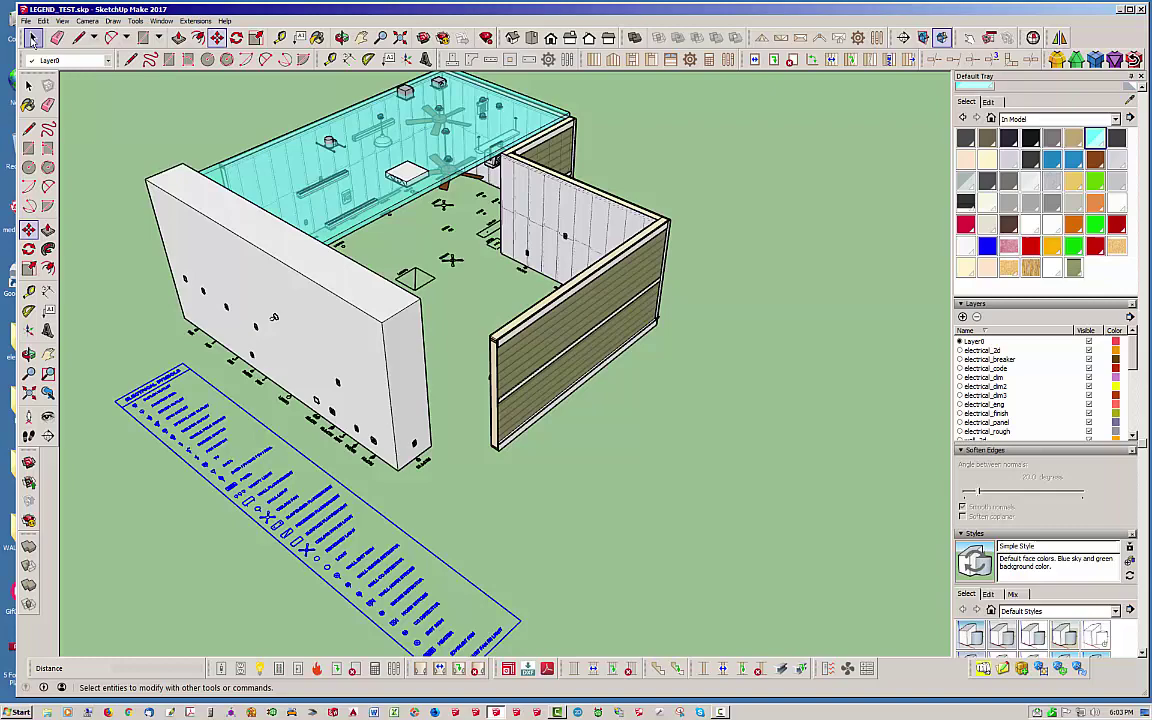
{"action": "left_click", "coordinate": [506, 507]}
- Examine the legend's outlet and switch entries and compare them with the symbols and devices along the thick wall
{"action": "scroll", "coordinate": [424, 514], "scroll_direction": "down", "scroll_amount": 2}
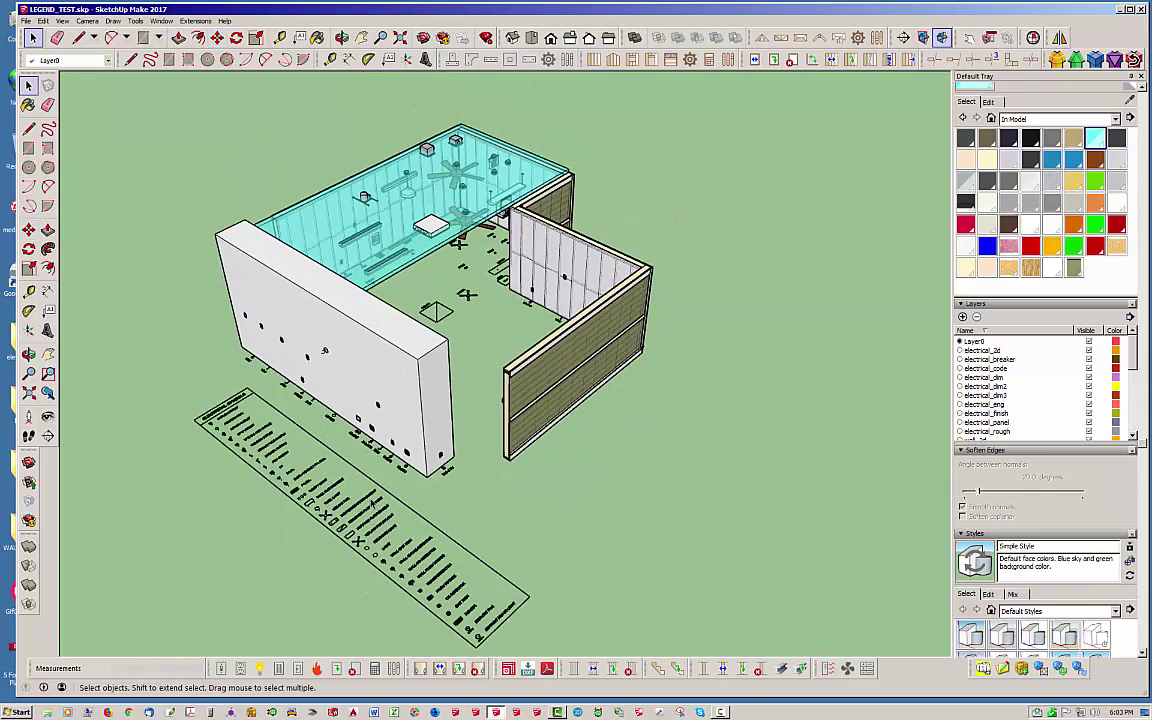
{"action": "scroll", "coordinate": [360, 475], "scroll_direction": "up", "scroll_amount": 3}
{"action": "middle_click_drag", "start_coordinate": [389, 486], "coordinate": [560, 470]}
{"action": "scroll", "coordinate": [409, 506], "scroll_direction": "up", "scroll_amount": 8}
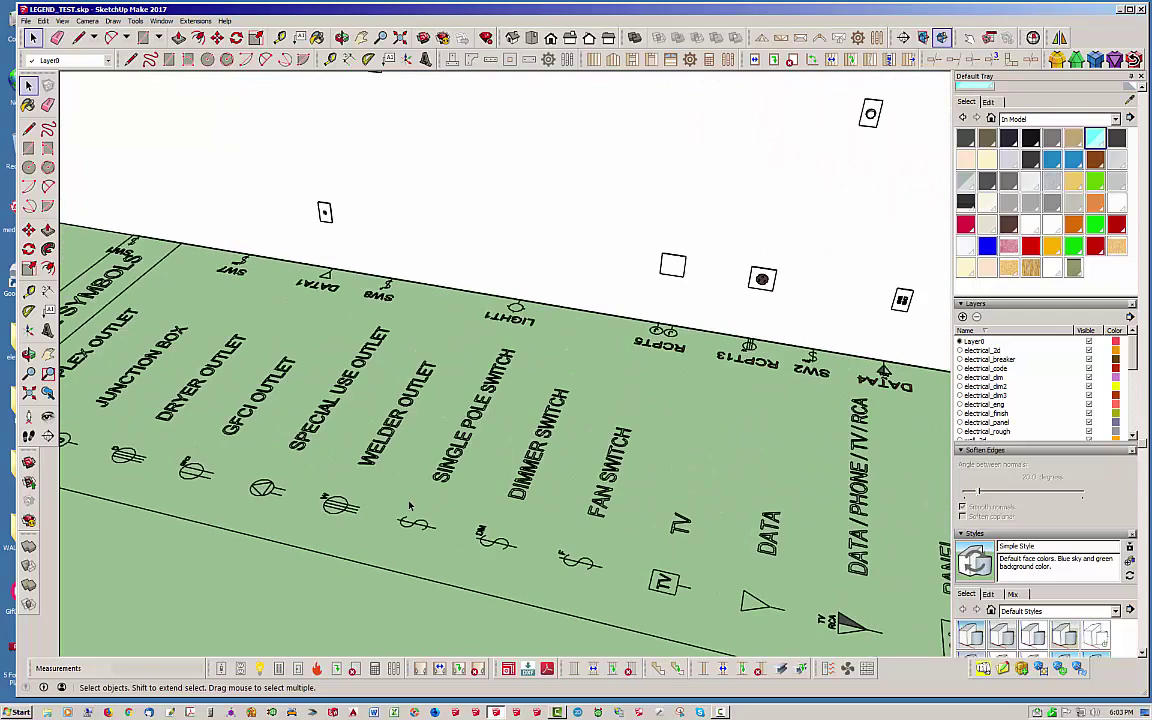
{"action": "middle_click_drag", "start_coordinate": [409, 506], "coordinate": [380, 518]}
{"action": "scroll", "coordinate": [199, 583], "scroll_direction": "up", "scroll_amount": 2}
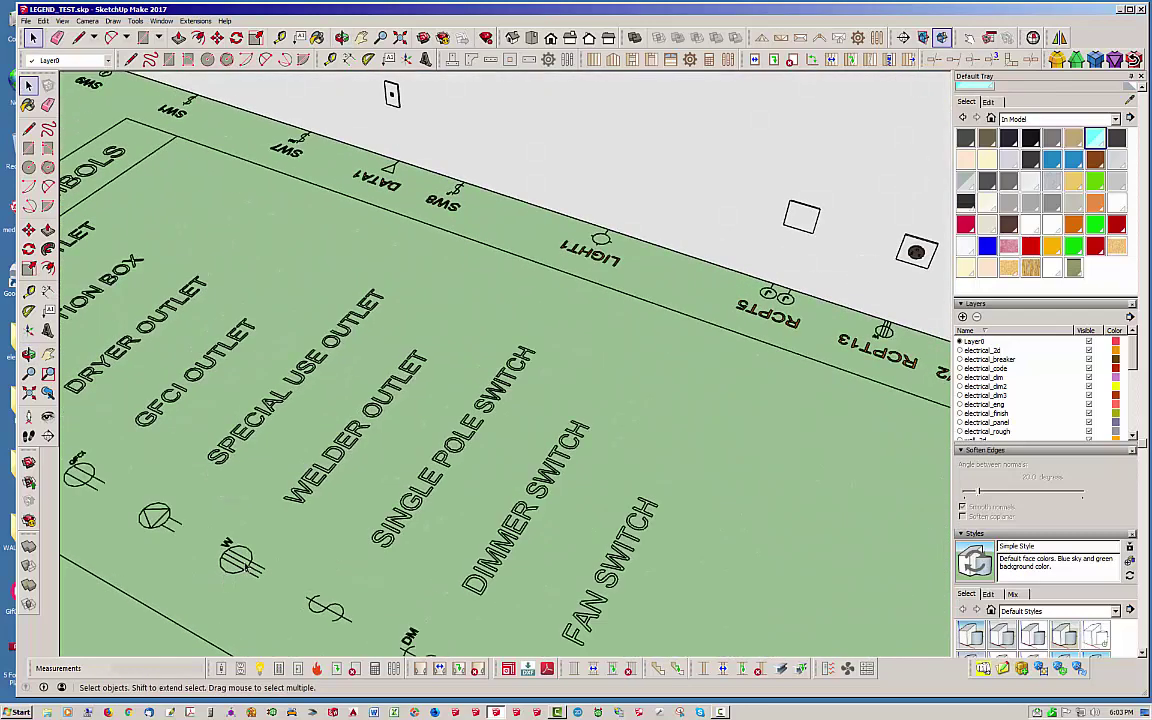
{"action": "scroll", "coordinate": [249, 547], "scroll_direction": "down", "scroll_amount": 1}
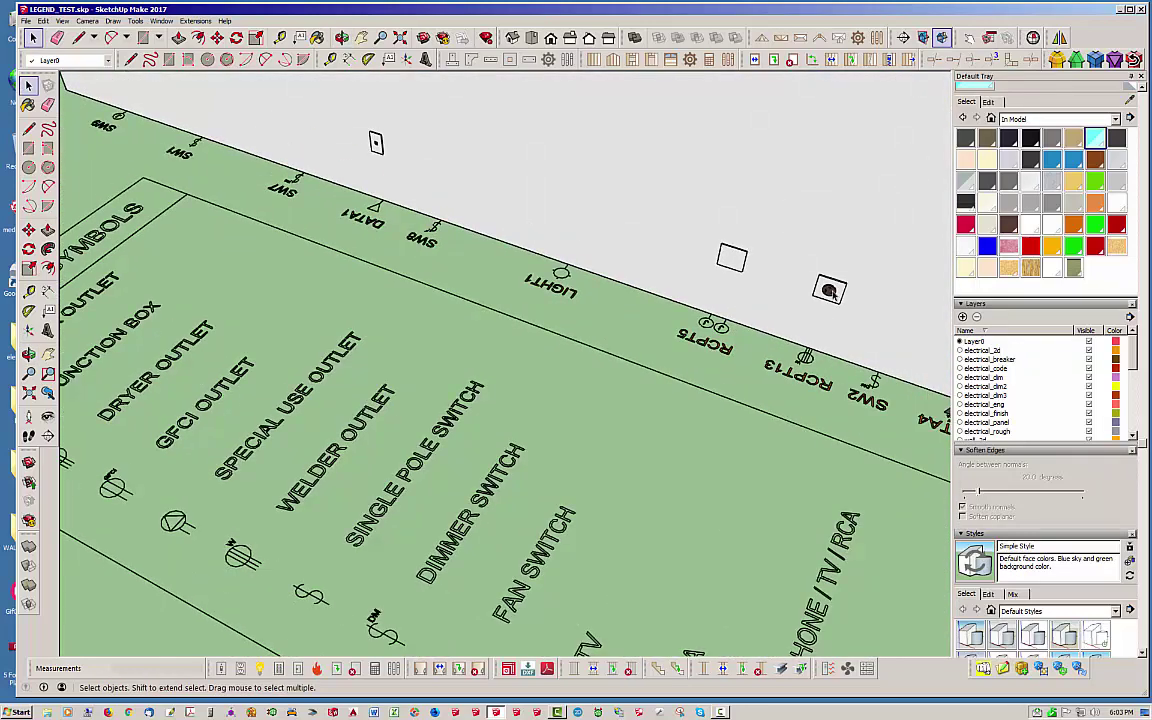
{"action": "scroll", "coordinate": [829, 291], "scroll_direction": "up", "scroll_amount": 2}
{"action": "scroll", "coordinate": [840, 311], "scroll_direction": "up", "scroll_amount": 5}
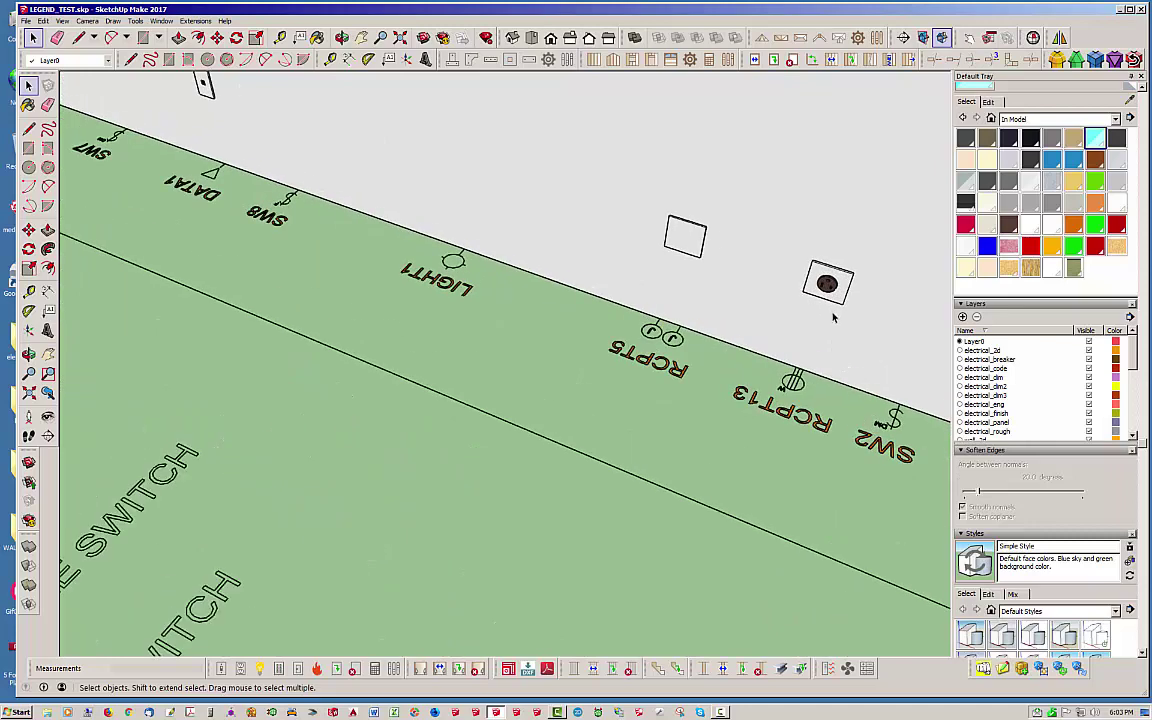
- Examine the welder outlet labelled RCPT13 on the thick wall, its ground symbol and the nearby legend
{"action": "scroll", "coordinate": [862, 165], "scroll_direction": "up", "scroll_amount": 3}
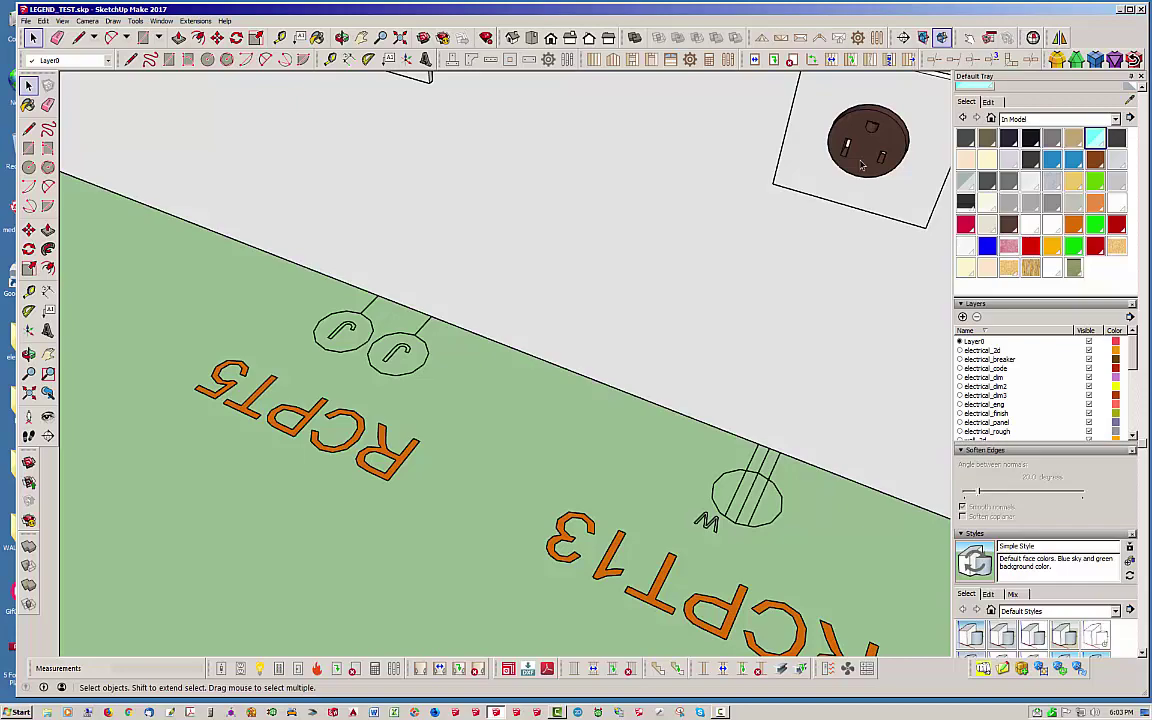
{"action": "scroll", "coordinate": [860, 176], "scroll_direction": "down", "scroll_amount": 6}
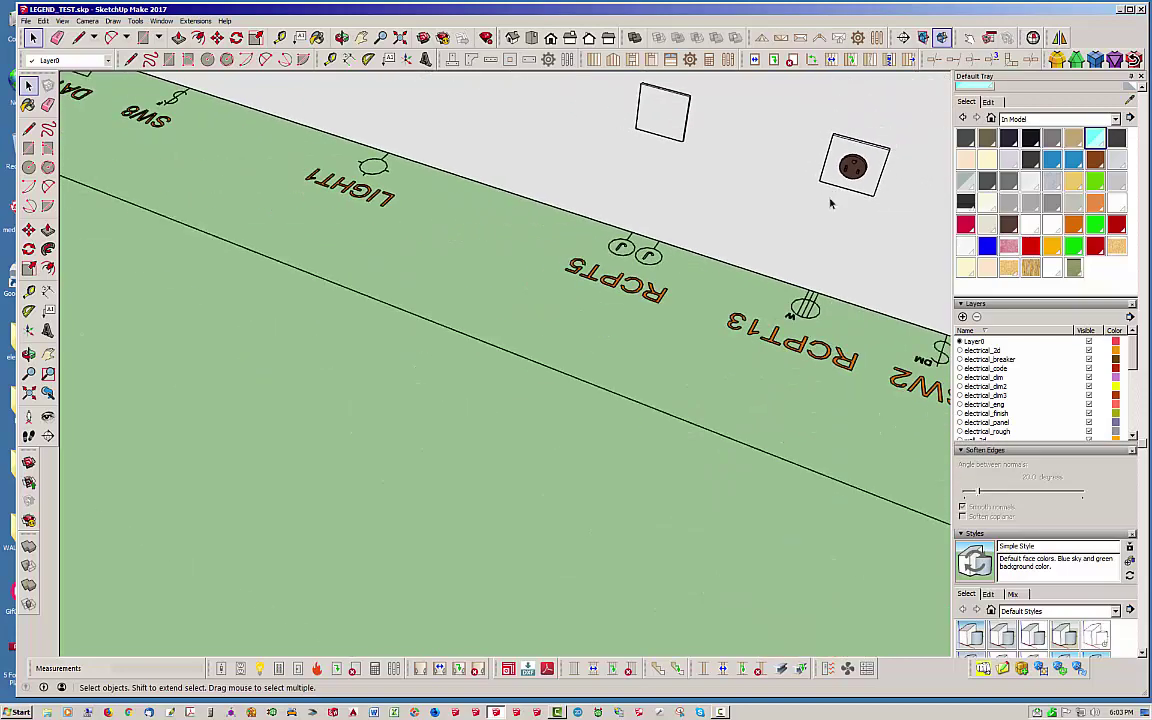
{"action": "scroll", "coordinate": [808, 265], "scroll_direction": "down", "scroll_amount": 6}
{"action": "middle_click_drag", "start_coordinate": [704, 296], "coordinate": [676, 300]}
{"action": "scroll", "coordinate": [300, 309], "scroll_direction": "down", "scroll_amount": 4}
{"action": "middle_click_drag", "start_coordinate": [561, 366], "coordinate": [650, 390]}
{"action": "scroll", "coordinate": [540, 228], "scroll_direction": "up", "scroll_amount": 2}
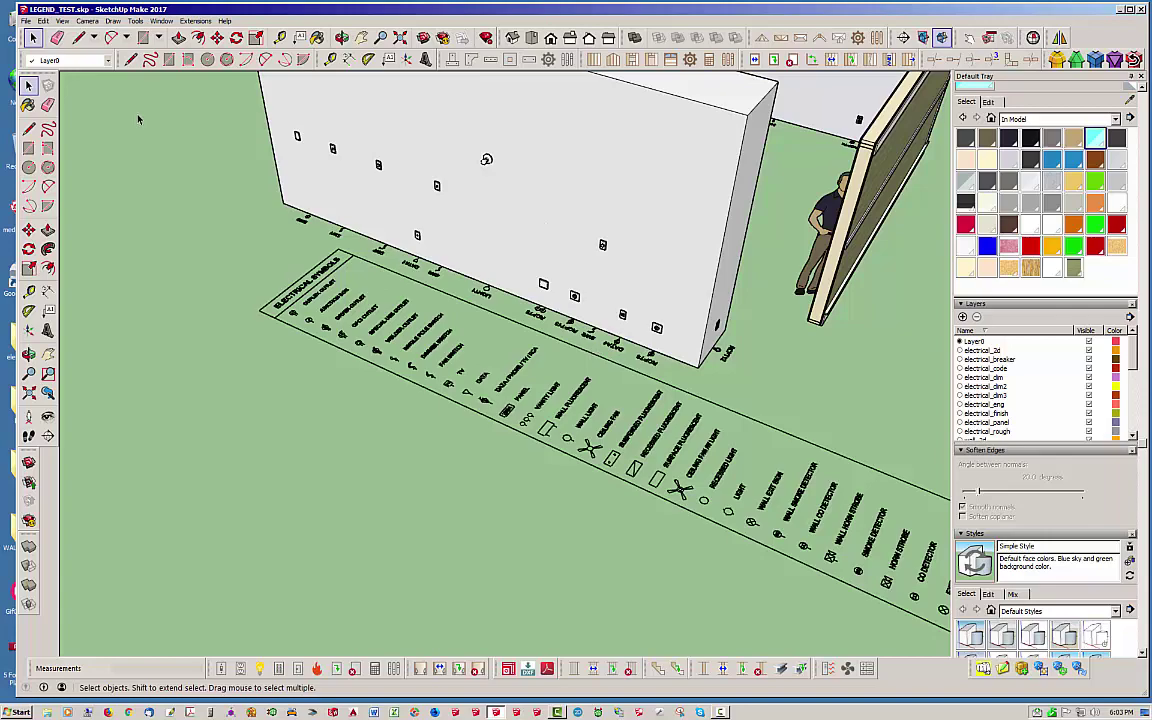
- Draw a short reference line on the ground outward from the corner at the legend's title end
{"action": "left_click", "coordinate": [130, 59]}
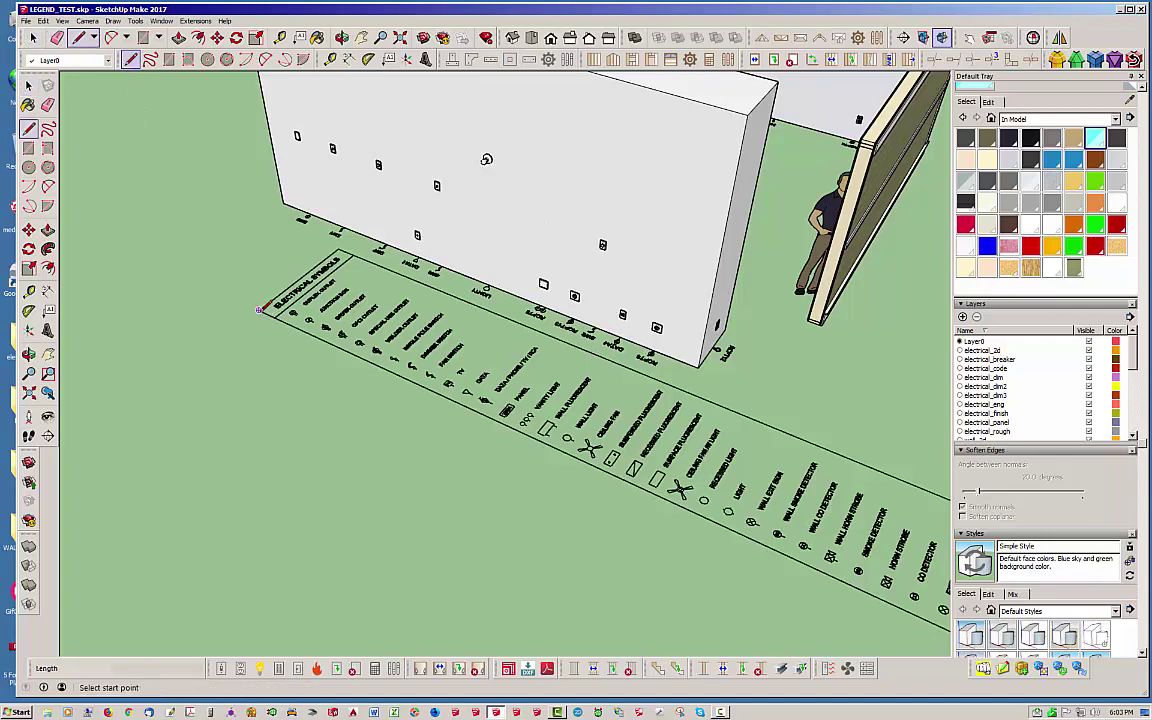
{"action": "left_click", "coordinate": [259, 309]}
{"action": "left_click", "coordinate": [206, 327]}
{"action": "key", "text": "space"}
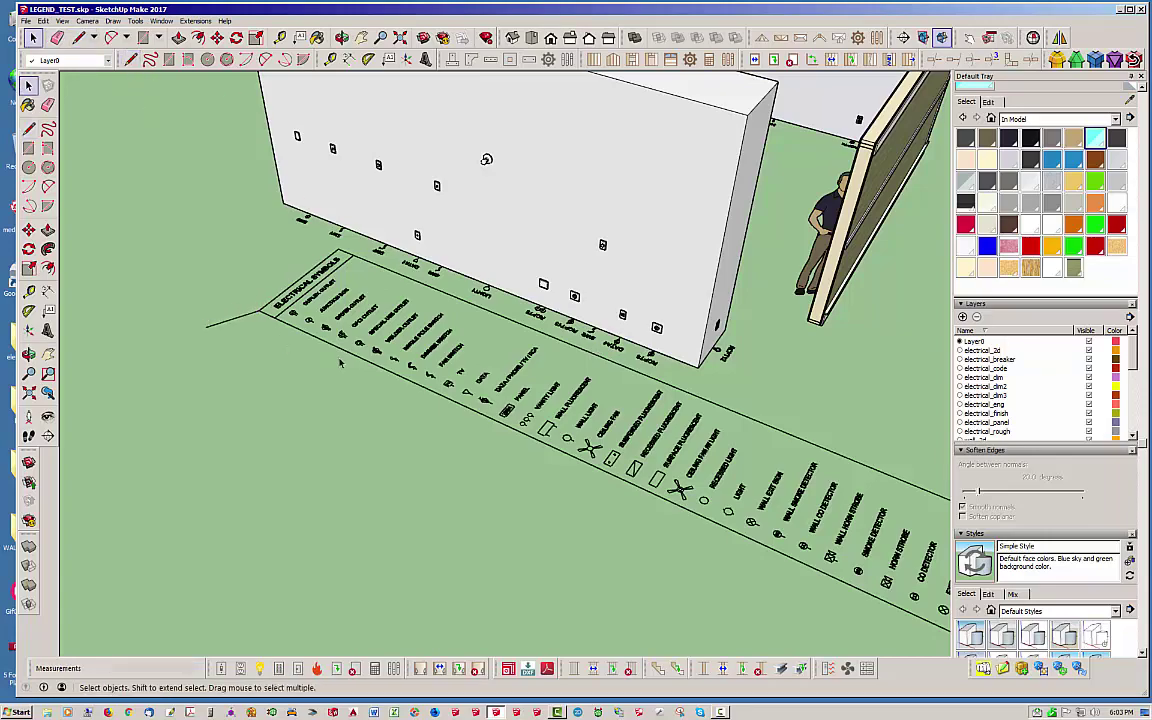
- Delete the welder outlet RCPT13 from the thick wall with the Medeek Electrical delete command
{"action": "middle_click_drag", "start_coordinate": [340, 364], "coordinate": [449, 288]}
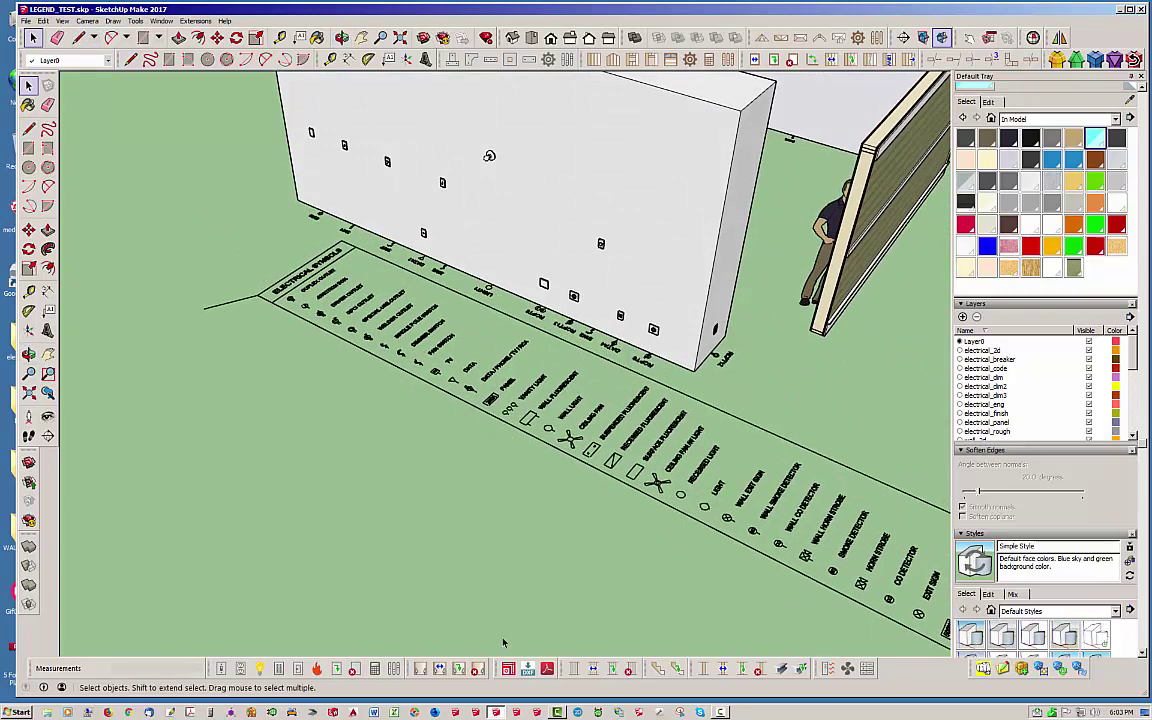
{"action": "left_click", "coordinate": [354, 668]}
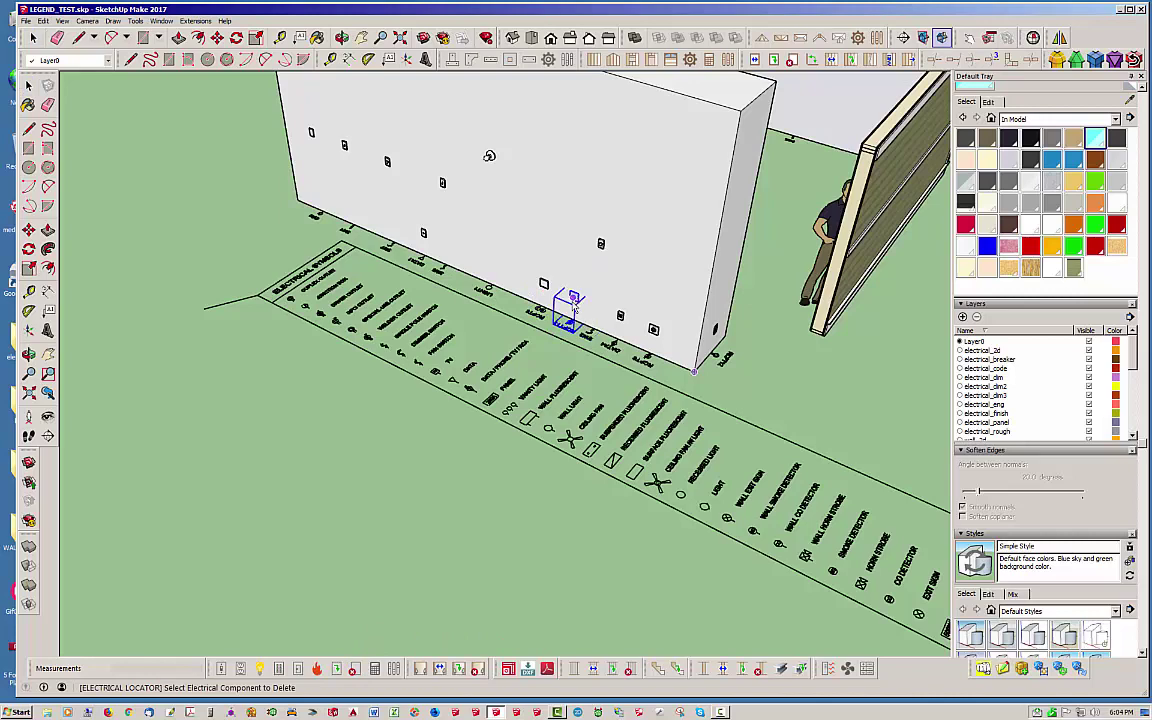
{"action": "left_click", "coordinate": [567, 305]}
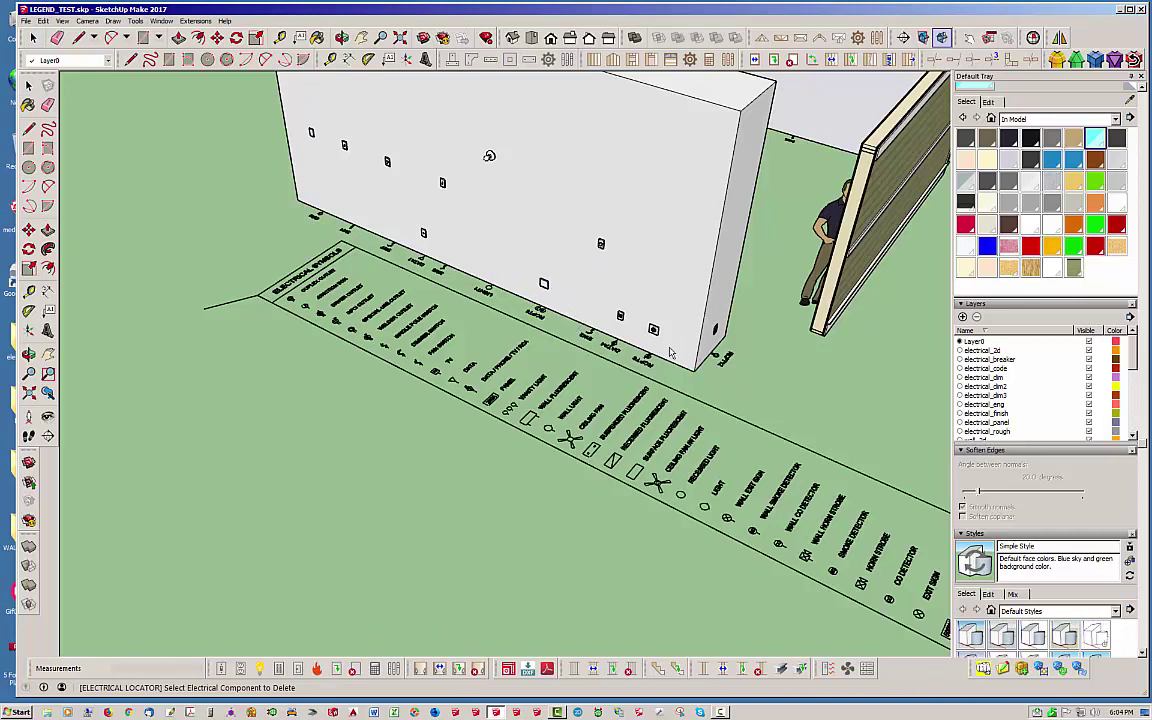
- Clear the selection, regenerate the electrical symbols legend with Draw Legend, and check its outlet and switch entries
{"action": "scroll", "coordinate": [421, 437], "scroll_direction": "up", "scroll_amount": 10}
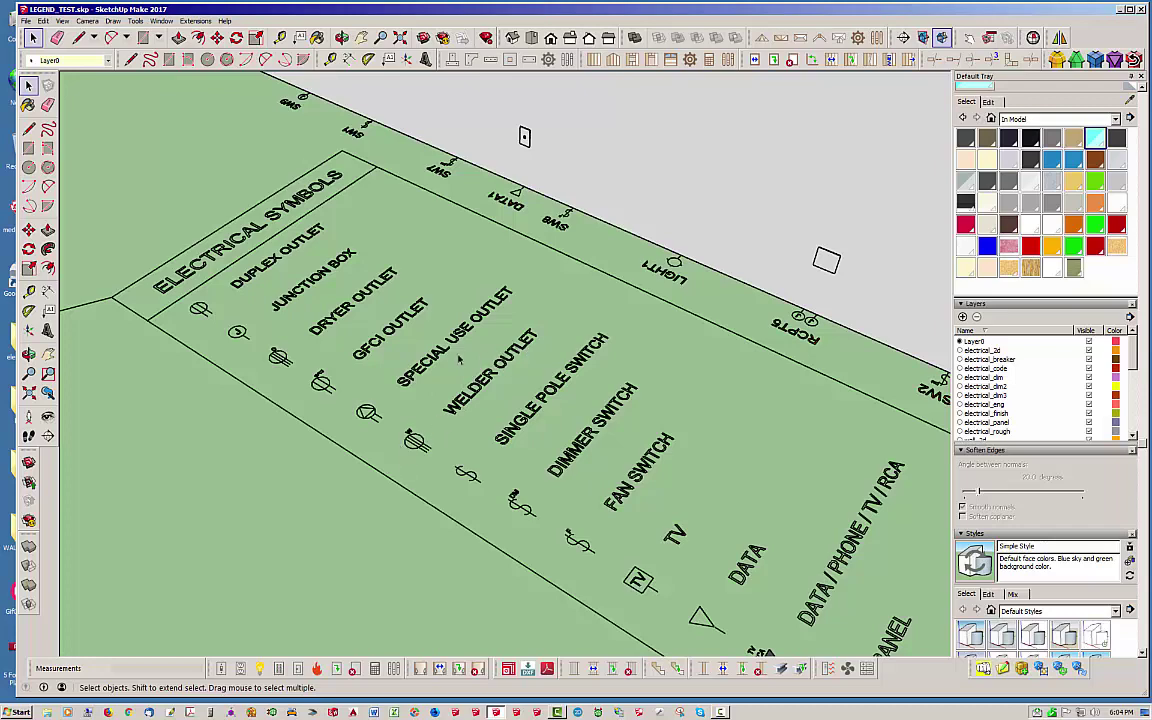
{"action": "scroll", "coordinate": [260, 250], "scroll_direction": "down", "scroll_amount": 5}
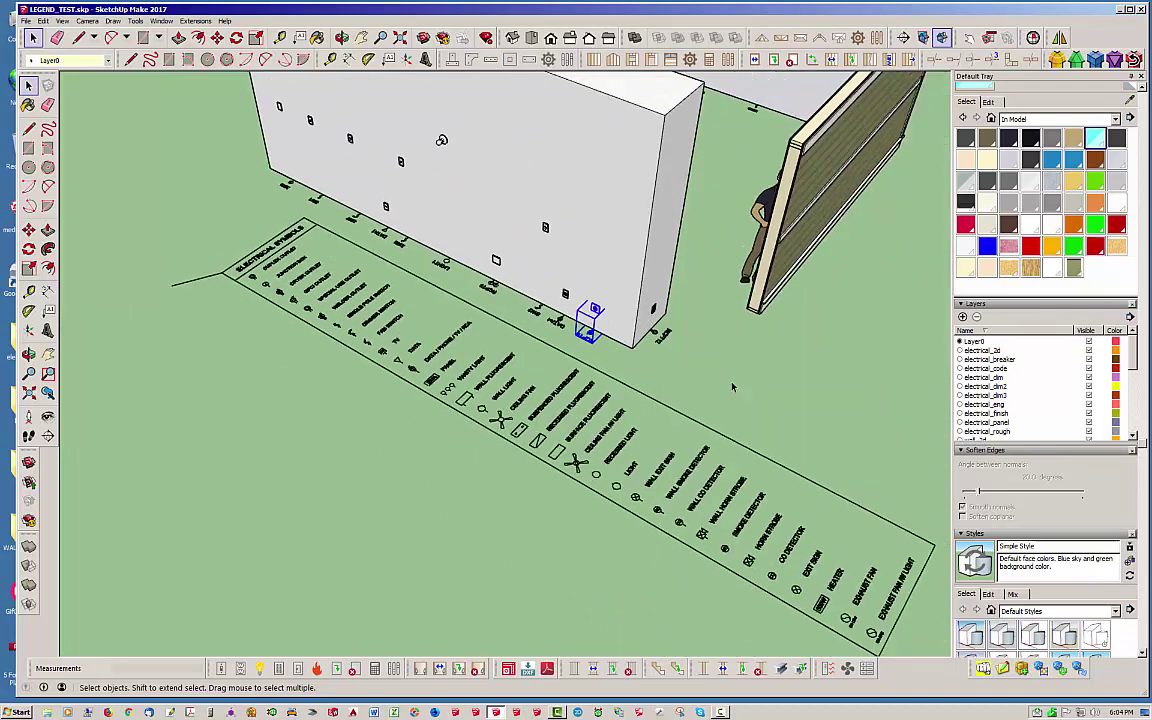
{"action": "left_click", "coordinate": [733, 387]}
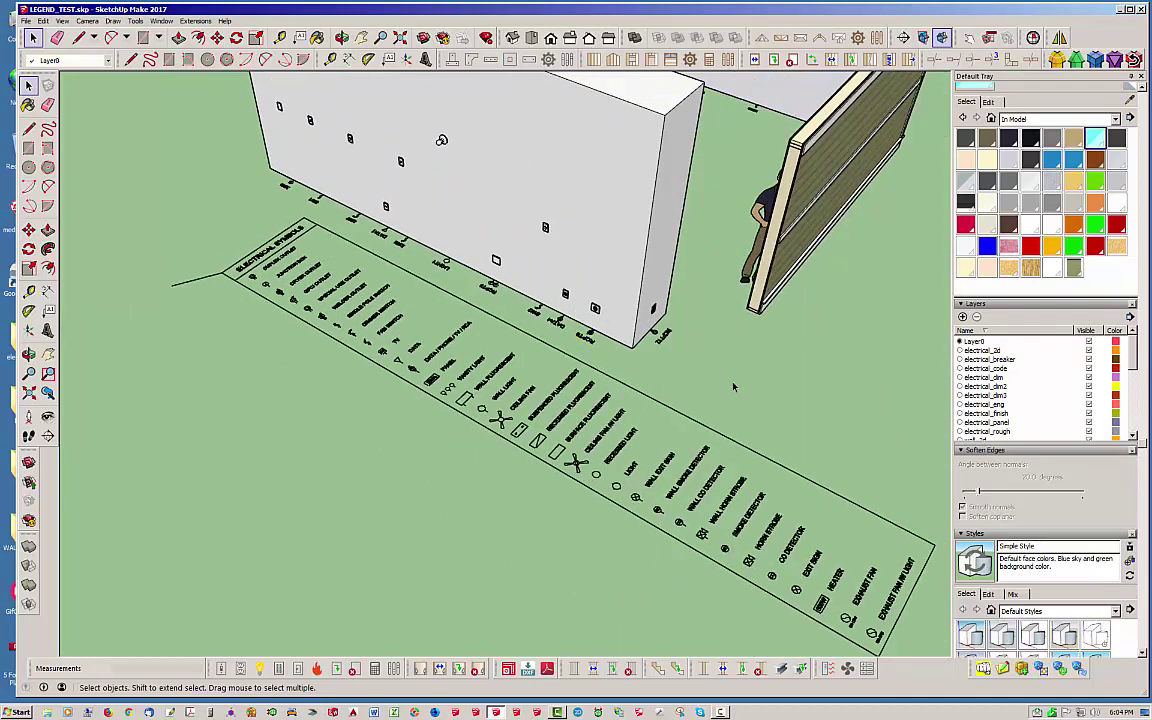
{"action": "left_click", "coordinate": [868, 669]}
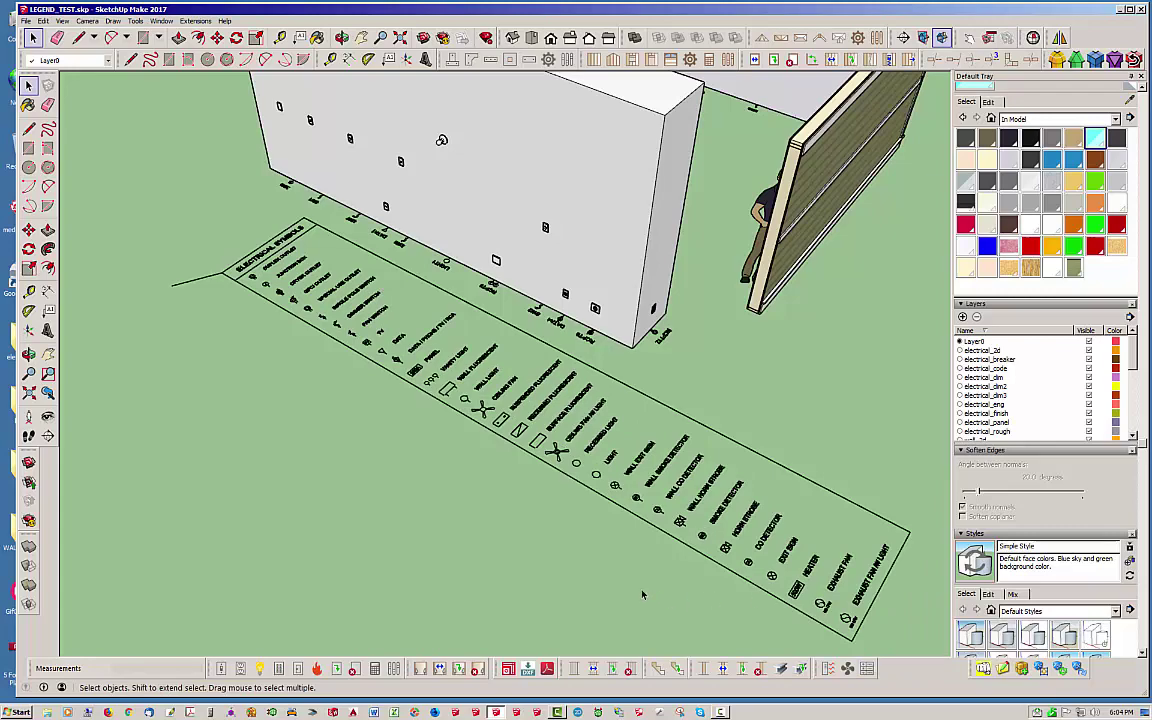
{"action": "middle_click_drag", "start_coordinate": [525, 447], "coordinate": [527, 418]}
{"action": "scroll", "coordinate": [527, 418], "scroll_direction": "up", "scroll_amount": 8}
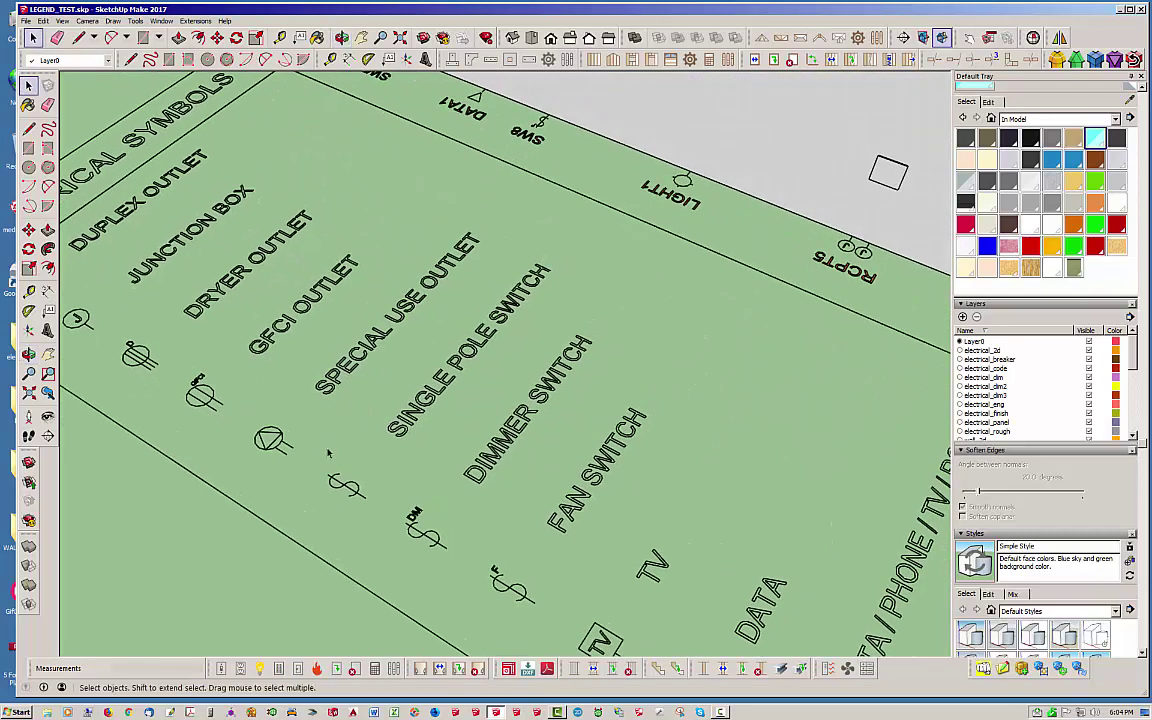
{"action": "scroll", "coordinate": [343, 337], "scroll_direction": "down", "scroll_amount": 5}
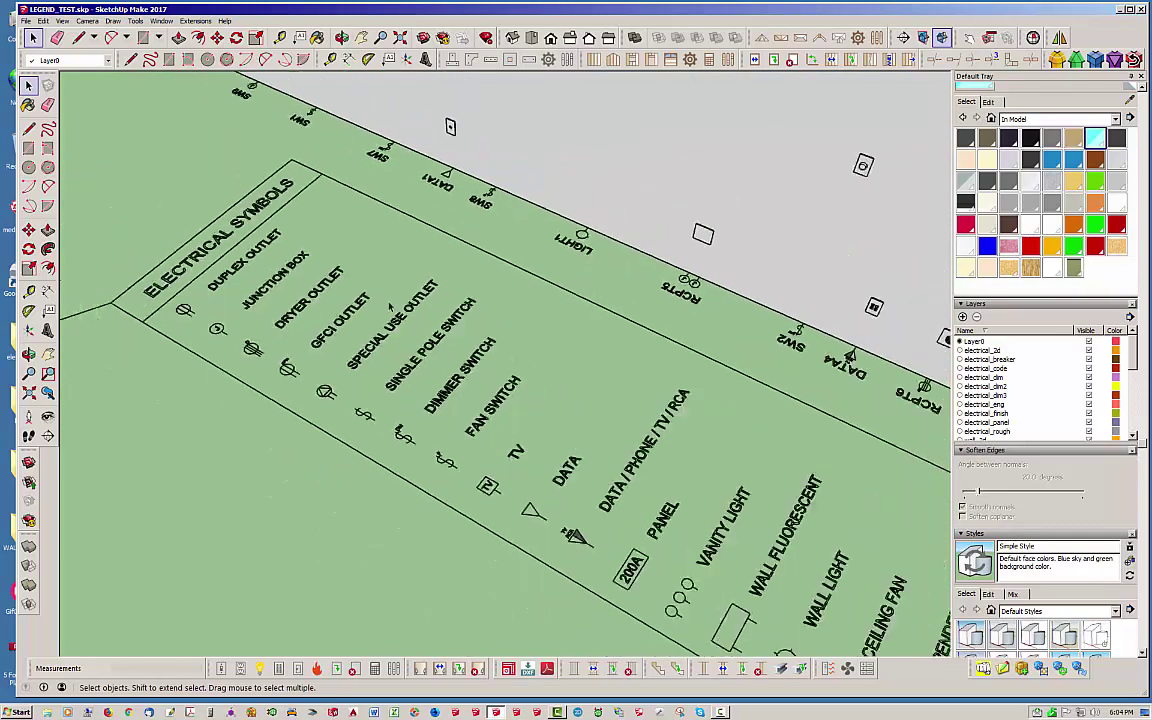
- Move the legend group about 40 inches along its length, parallel to the thick wall and away from the reference line's end
{"action": "scroll", "coordinate": [391, 305], "scroll_direction": "down", "scroll_amount": 1}
{"action": "middle_click_drag", "start_coordinate": [391, 305], "coordinate": [263, 335]}
{"action": "scroll", "coordinate": [263, 335], "scroll_direction": "up", "scroll_amount": 3}
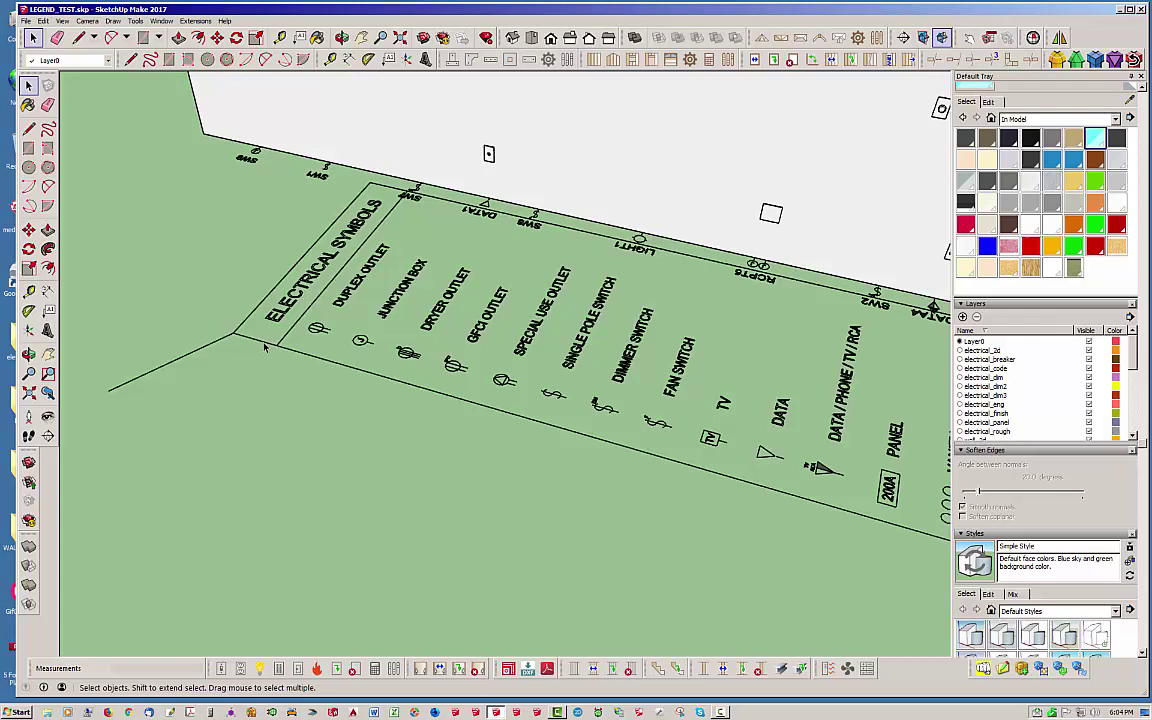
{"action": "left_click", "coordinate": [265, 346]}
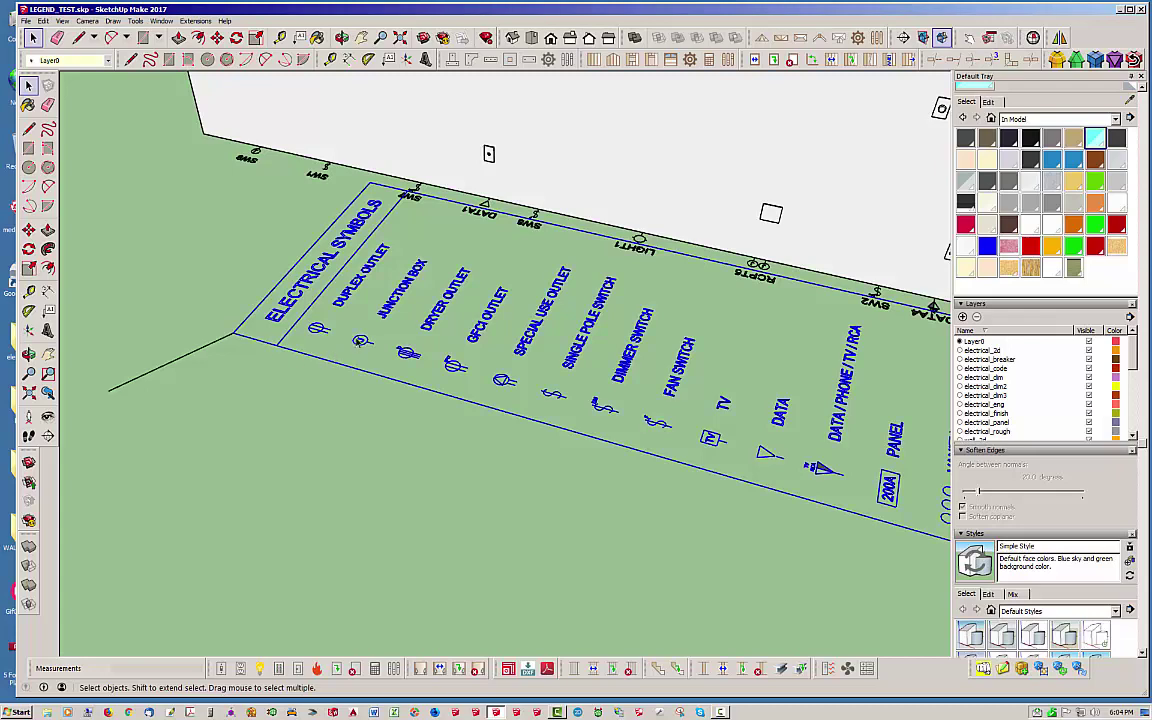
{"action": "scroll", "coordinate": [361, 341], "scroll_direction": "down", "scroll_amount": 4}
{"action": "scroll", "coordinate": [452, 380], "scroll_direction": "up", "scroll_amount": 2}
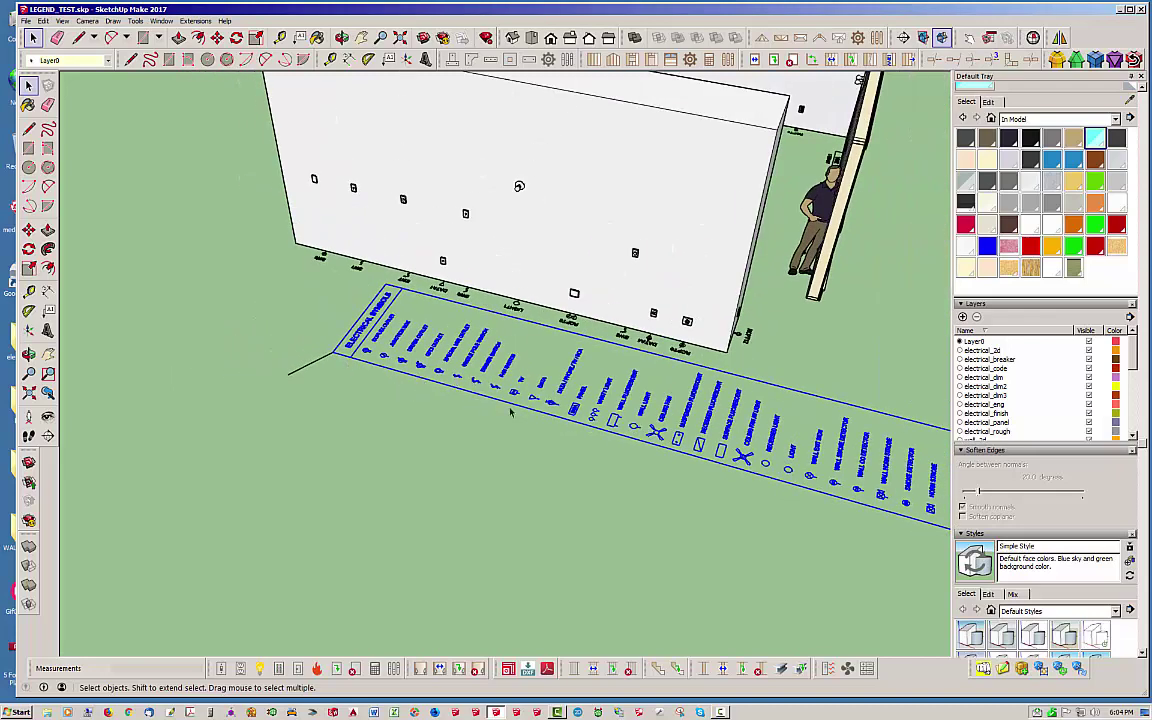
{"action": "left_click", "coordinate": [216, 37]}
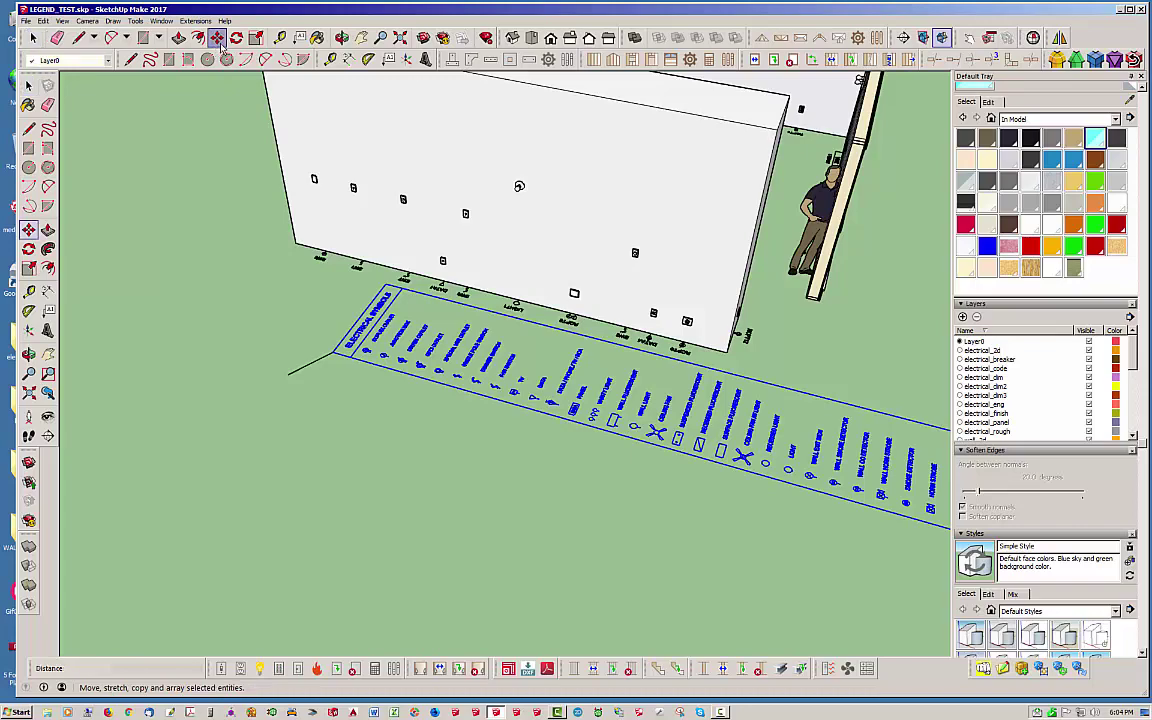
{"action": "left_click", "coordinate": [506, 452]}
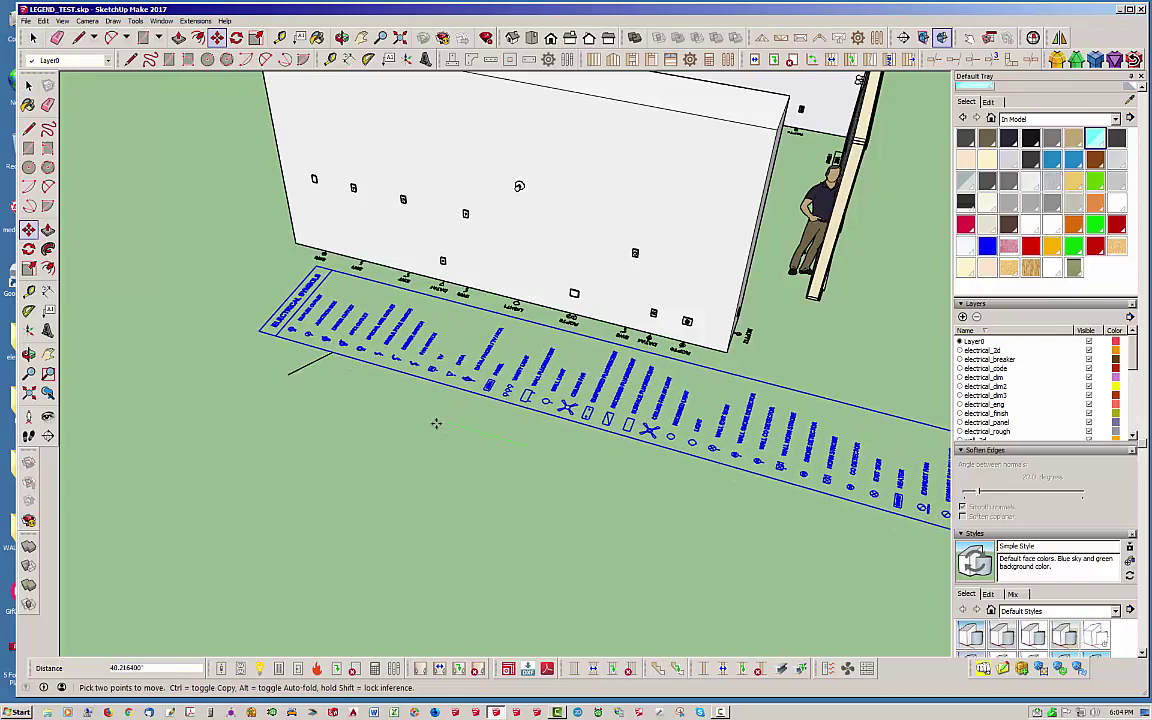
{"action": "left_click", "coordinate": [435, 423]}
{"action": "key", "text": "space"}
- Select the legend group and inspect its instance name in the entity information
{"action": "middle_click_drag", "start_coordinate": [489, 430], "coordinate": [475, 349]}
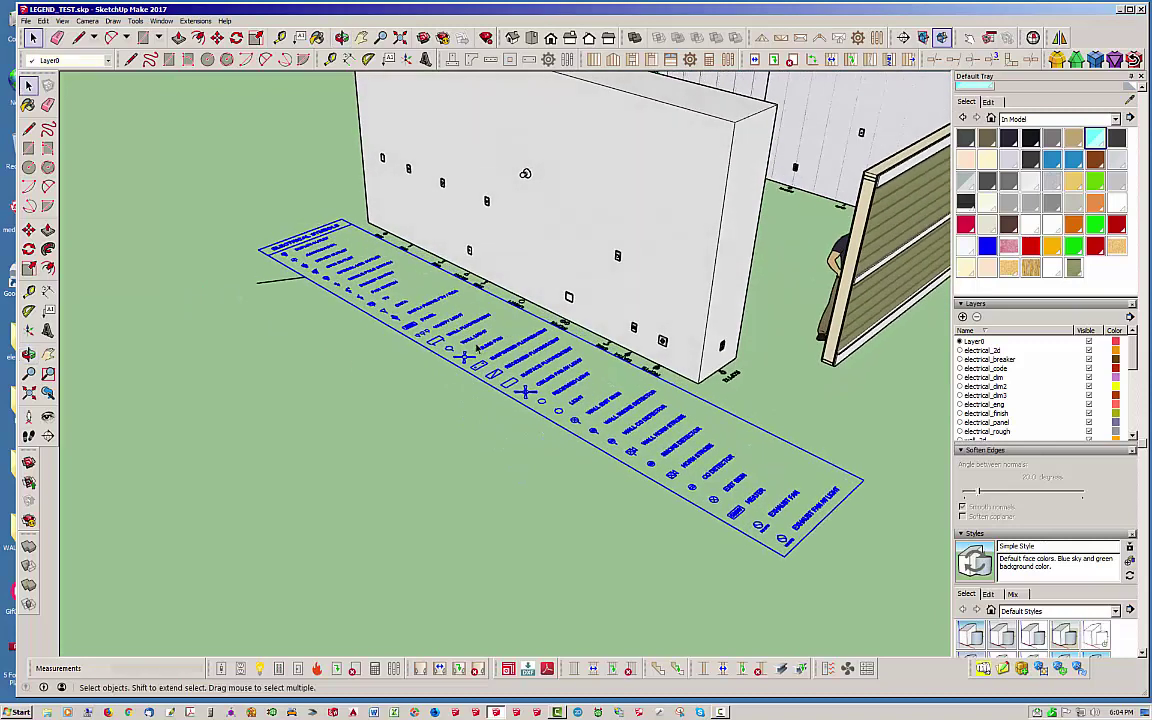
{"action": "left_click", "coordinate": [465, 355]}
{"action": "left_click", "coordinate": [521, 368]}
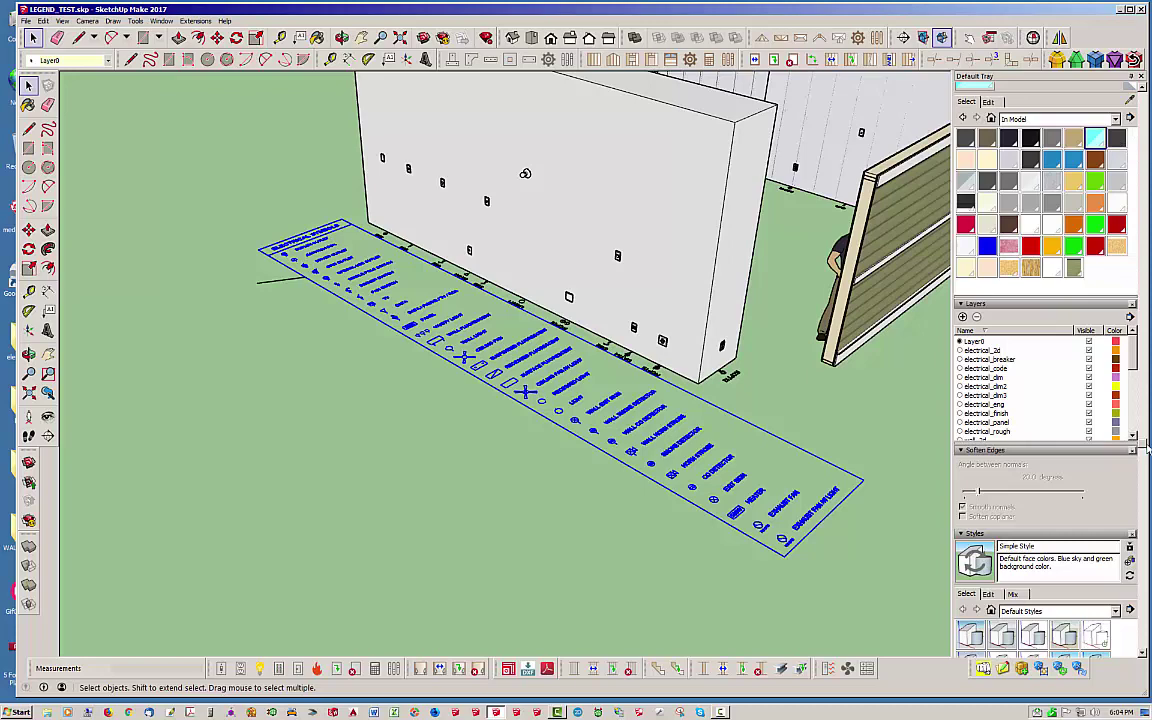
{"action": "left_click_drag", "start_coordinate": [1143, 443], "coordinate": [1132, 378]}
{"action": "scroll", "coordinate": [1134, 382], "scroll_direction": "up", "scroll_amount": 3}
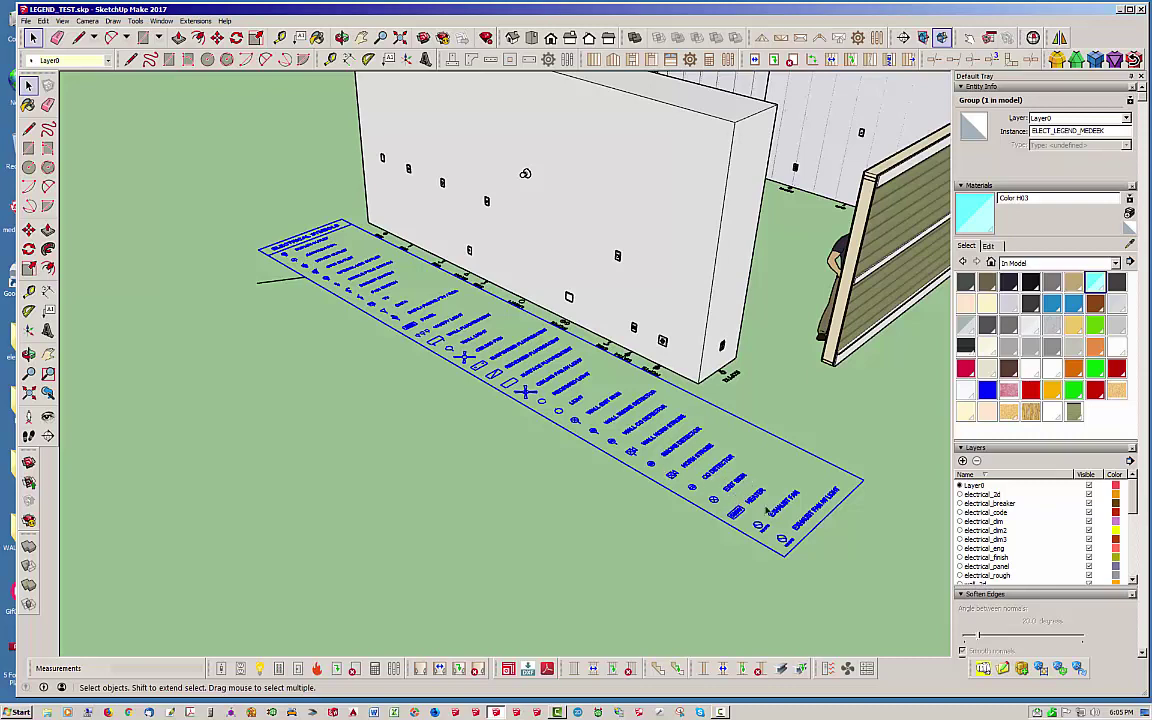
- Delete the reference line beside the legend's title end
{"action": "left_click", "coordinate": [276, 292]}
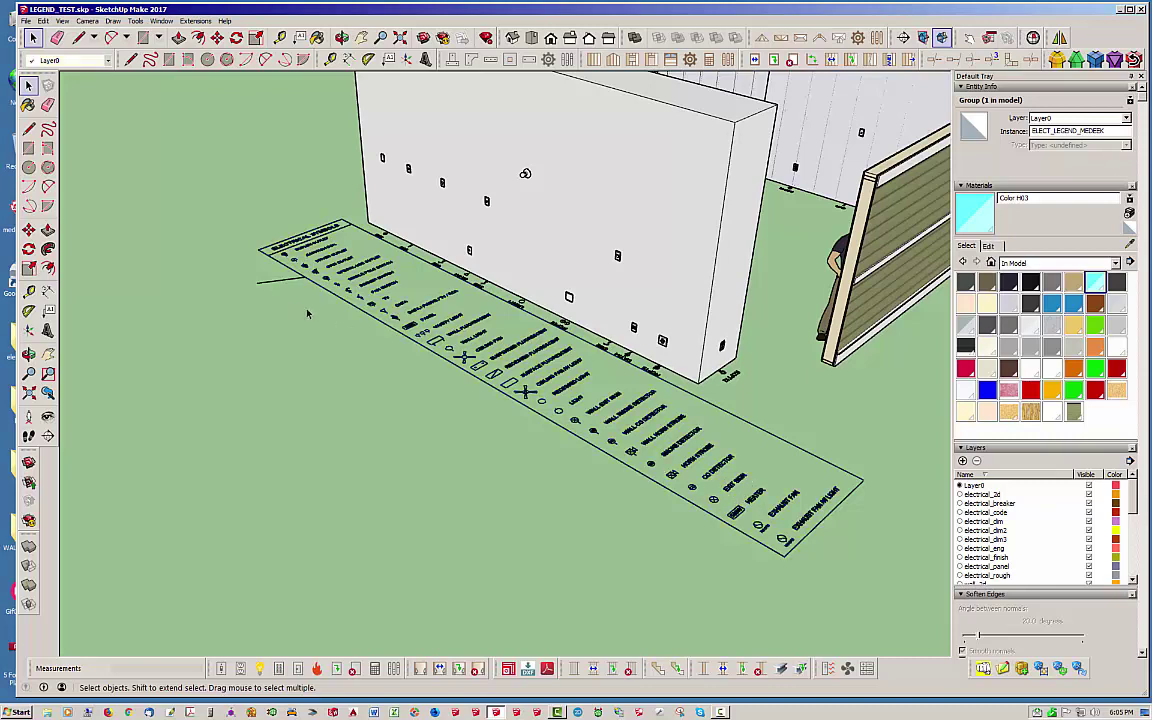
{"action": "left_click", "coordinate": [262, 281]}
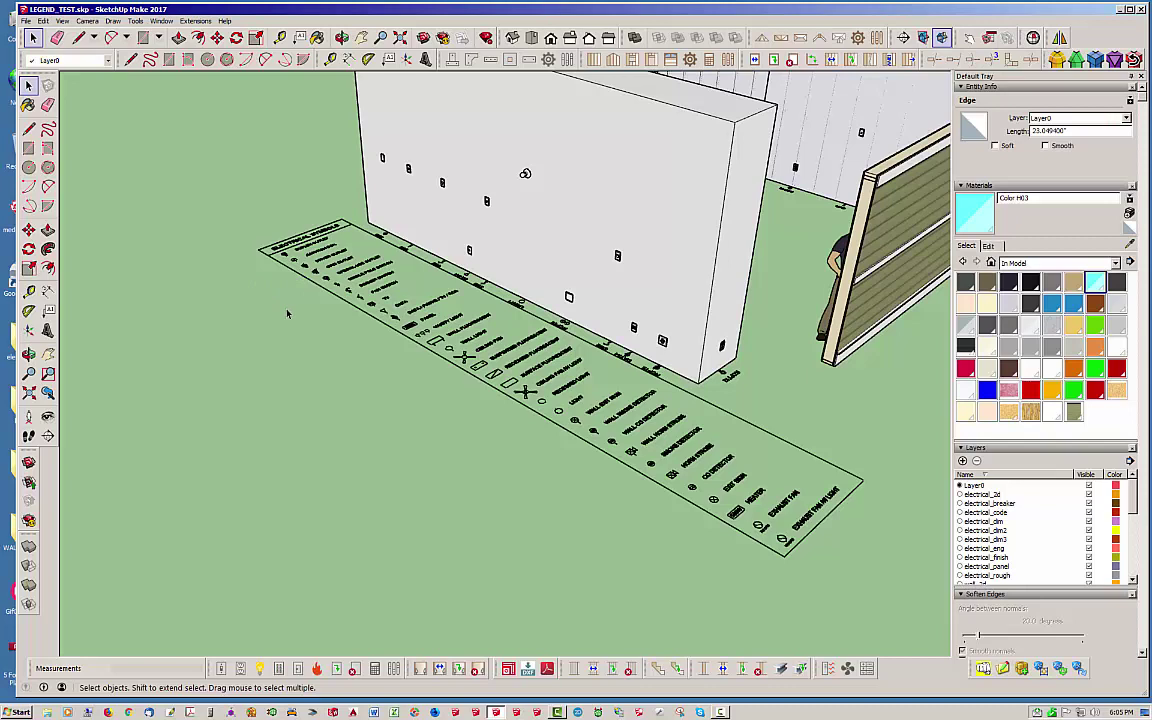
{"action": "left_click", "coordinate": [287, 314]}
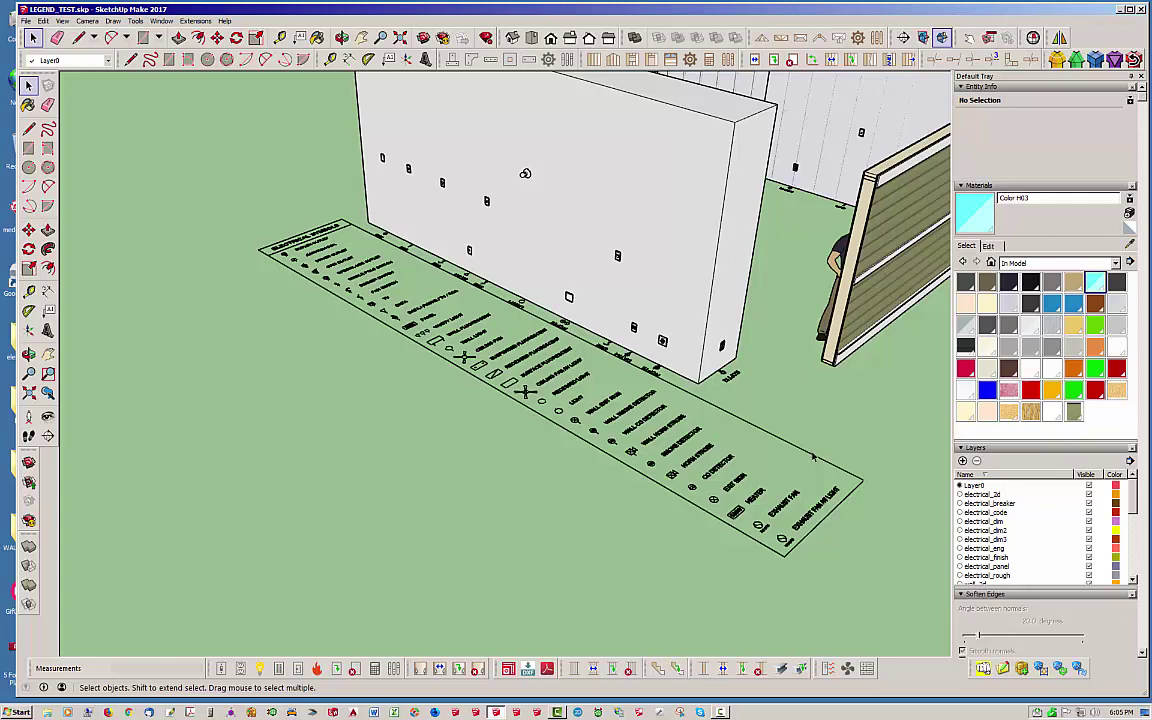
- Open the legend group, select its individual entries from CO Detector to Exhaust Fan, and close the group
{"action": "middle_click_drag", "start_coordinate": [800, 437], "coordinate": [594, 530]}
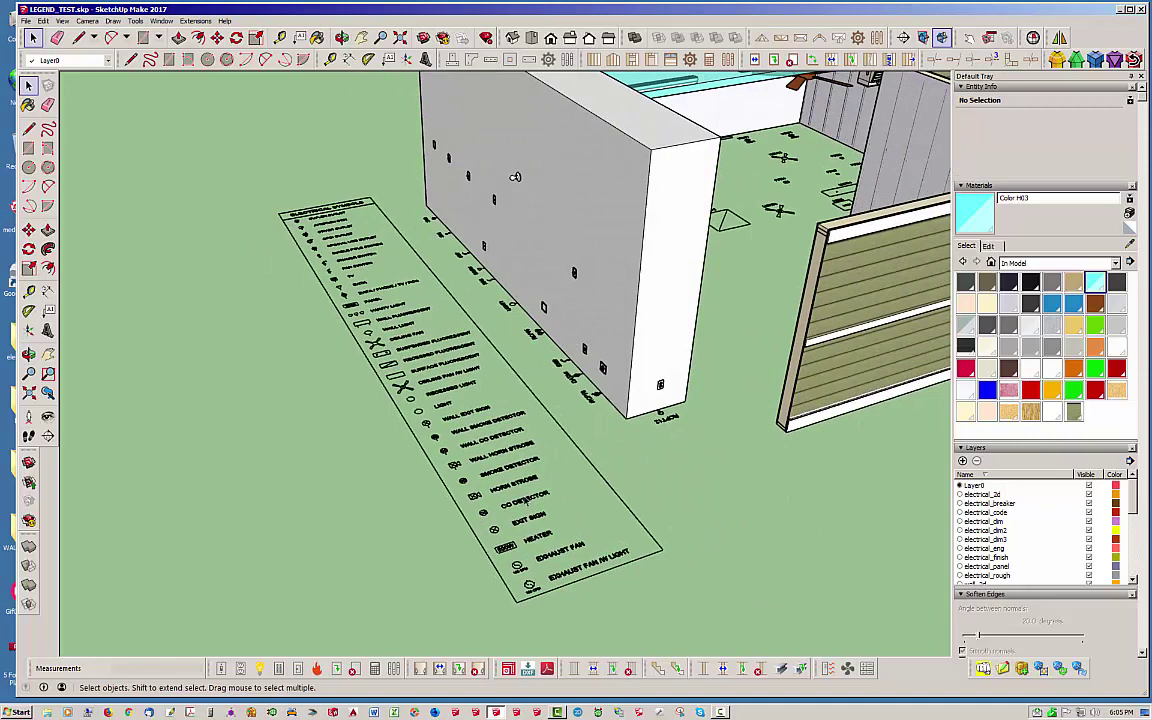
{"action": "double_click", "coordinate": [527, 507]}
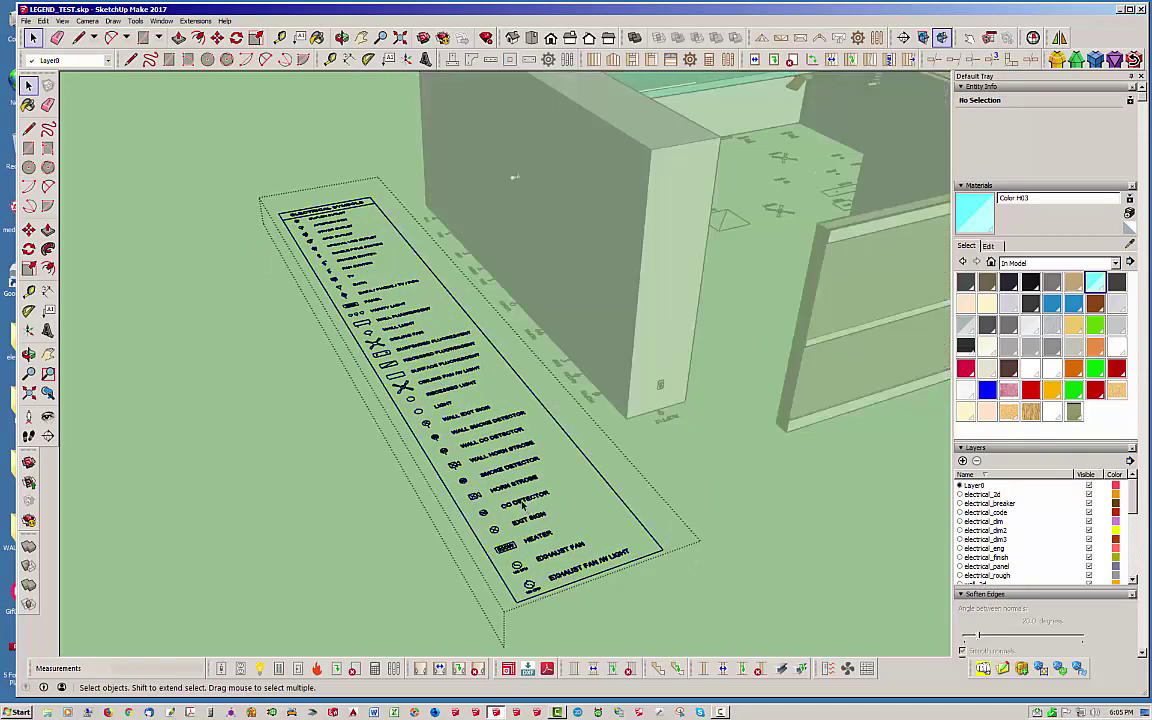
{"action": "left_click", "coordinate": [523, 504]}
{"action": "left_click", "coordinate": [534, 518]}
{"action": "left_click", "coordinate": [543, 538]}
{"action": "left_click", "coordinate": [572, 555]}
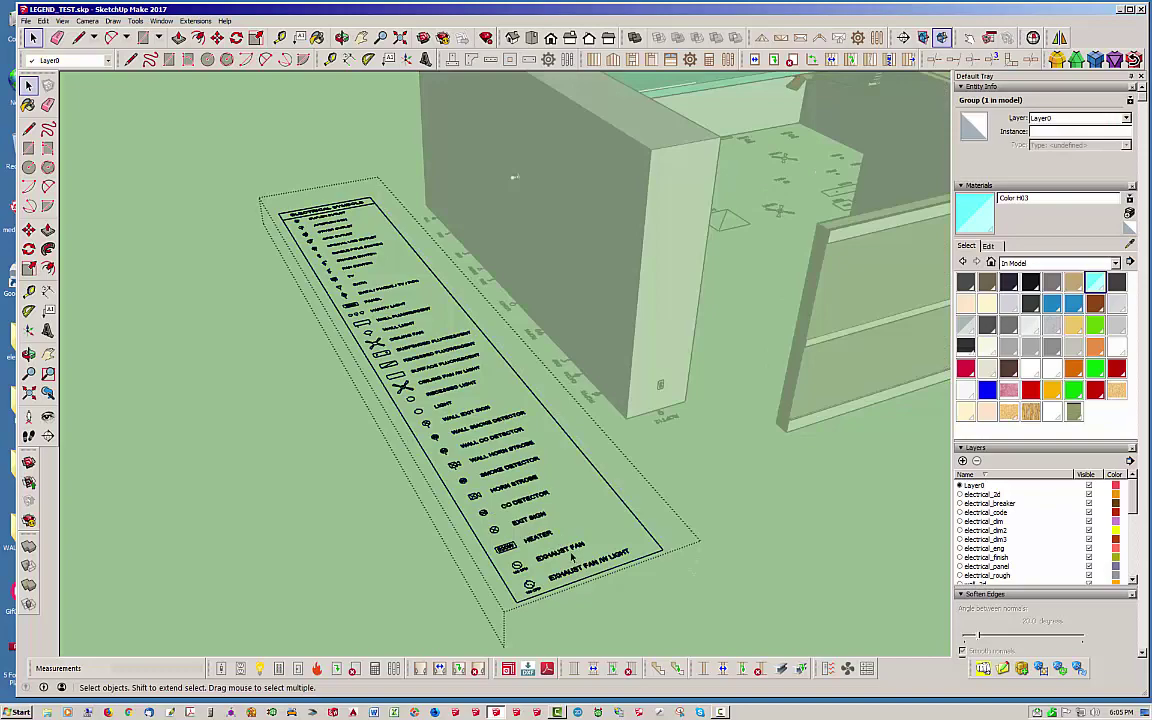
{"action": "left_click", "coordinate": [532, 503]}
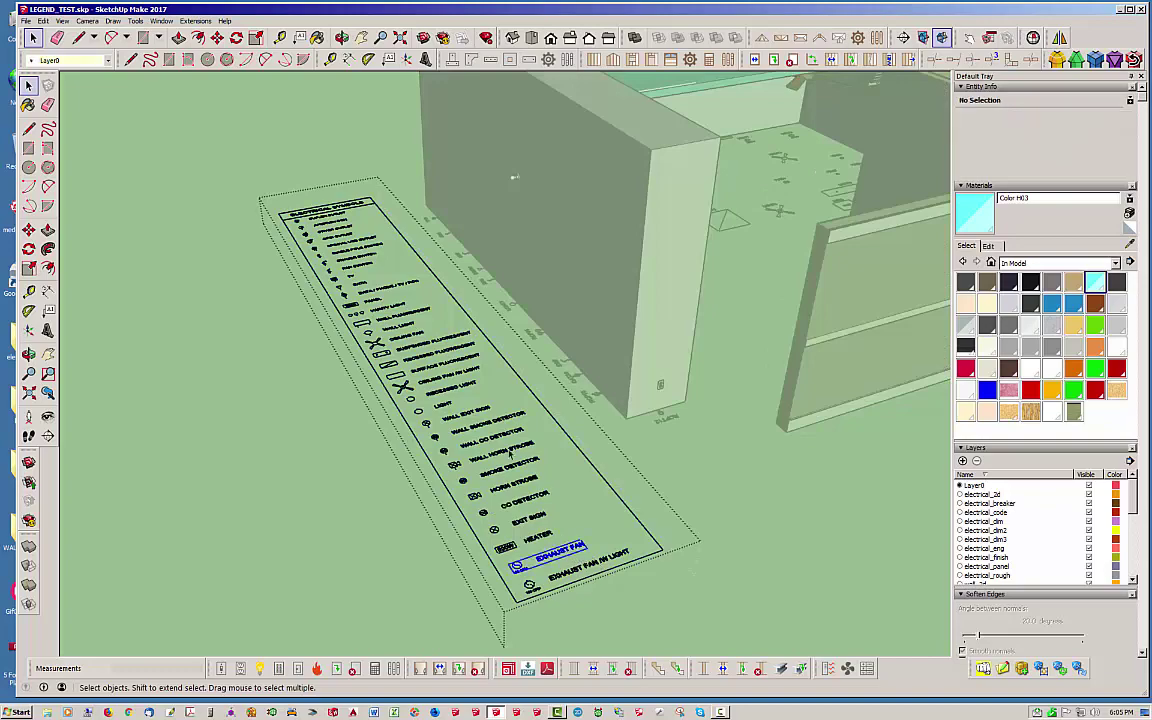
{"action": "left_click", "coordinate": [306, 479]}
- Examine the legend beside the building, the floor symbols and the ceiling devices from outside and above
{"action": "middle_click_drag", "start_coordinate": [403, 392], "coordinate": [470, 378]}
{"action": "scroll", "coordinate": [367, 375], "scroll_direction": "down", "scroll_amount": 2}
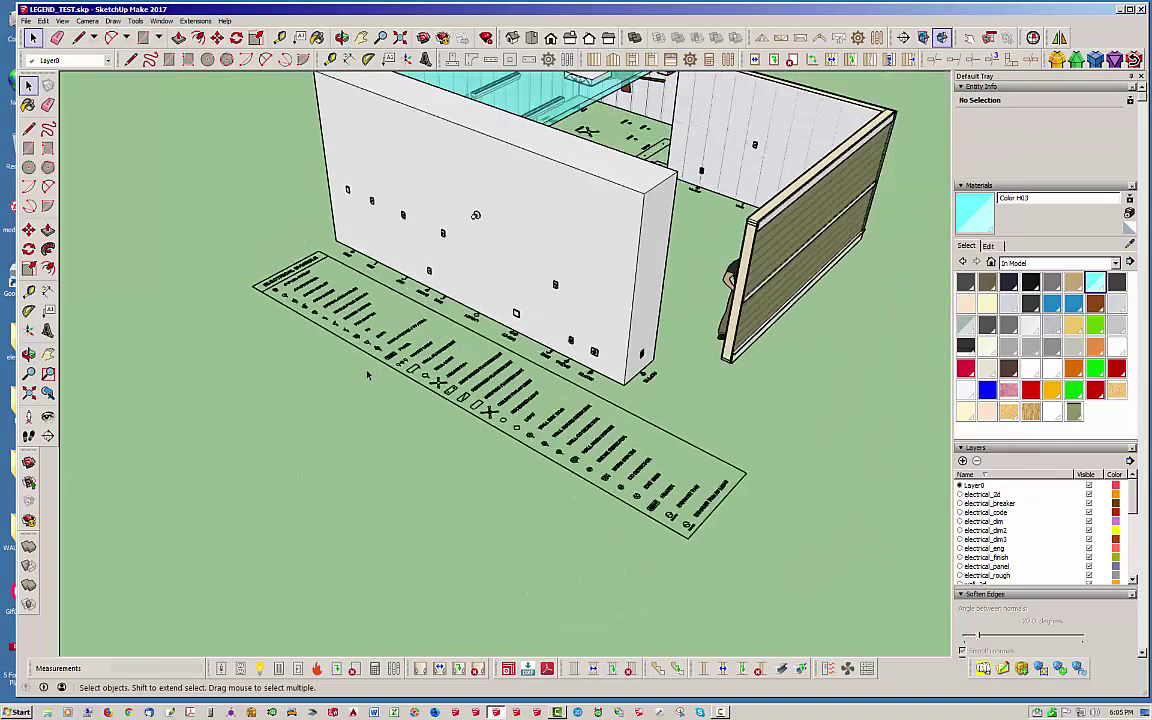
{"action": "middle_click_drag", "start_coordinate": [475, 215], "coordinate": [473, 216]}
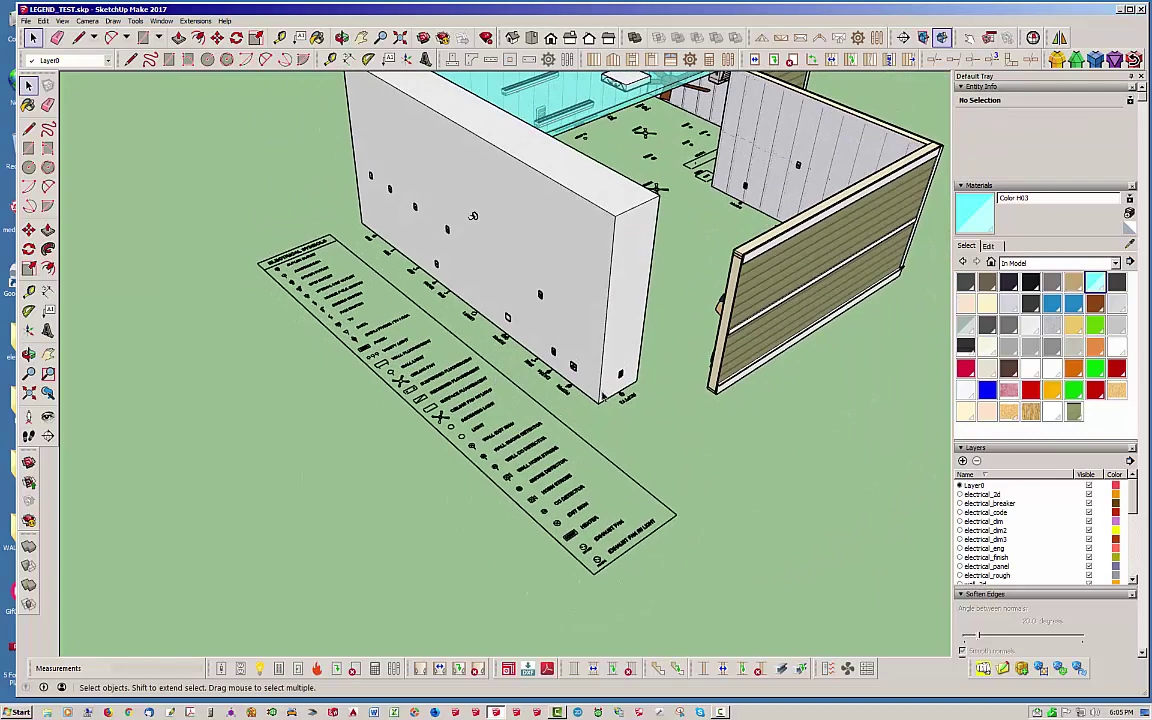
{"action": "middle_click_drag", "start_coordinate": [604, 374], "coordinate": [452, 311]}
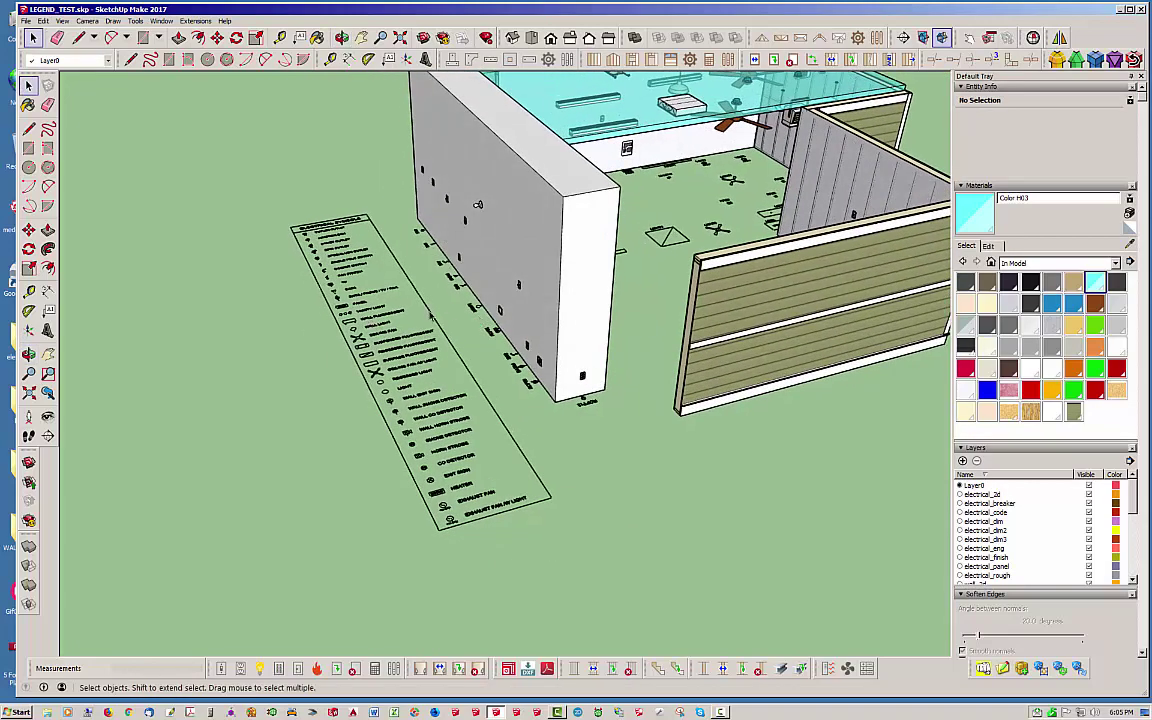
{"action": "middle_click_drag", "start_coordinate": [478, 204], "coordinate": [483, 208]}
{"action": "scroll", "coordinate": [866, 115], "scroll_direction": "up", "scroll_amount": 2}
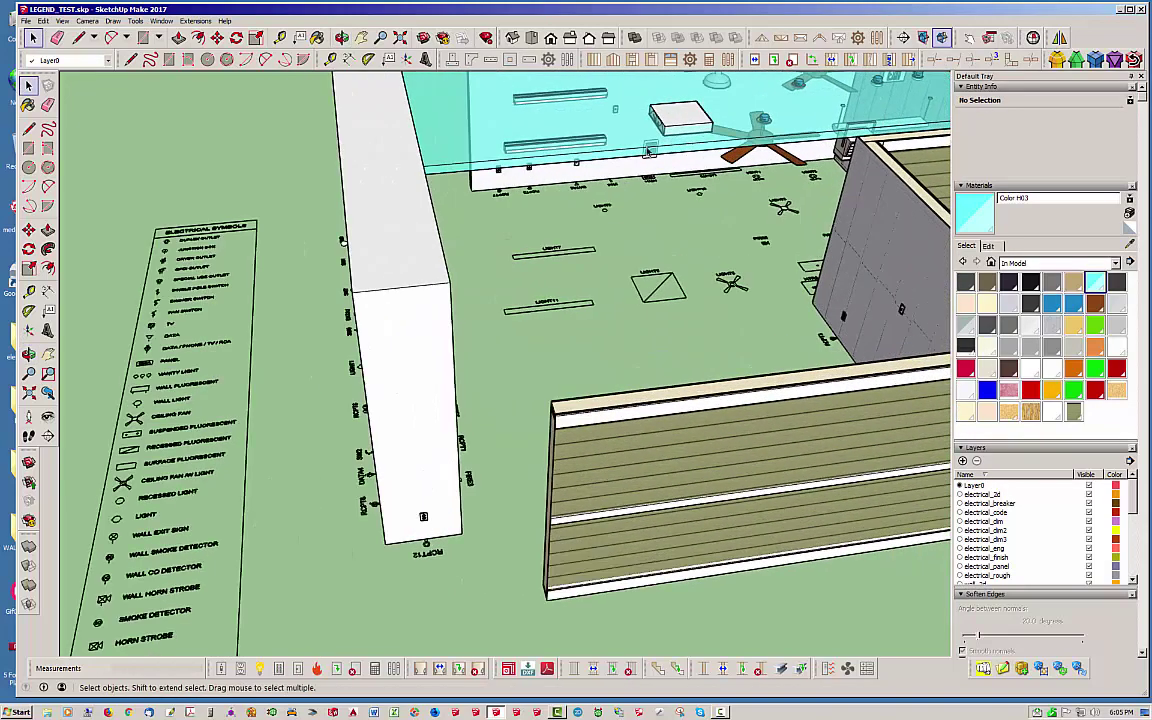
{"action": "middle_click_drag", "start_coordinate": [657, 189], "coordinate": [699, 125]}
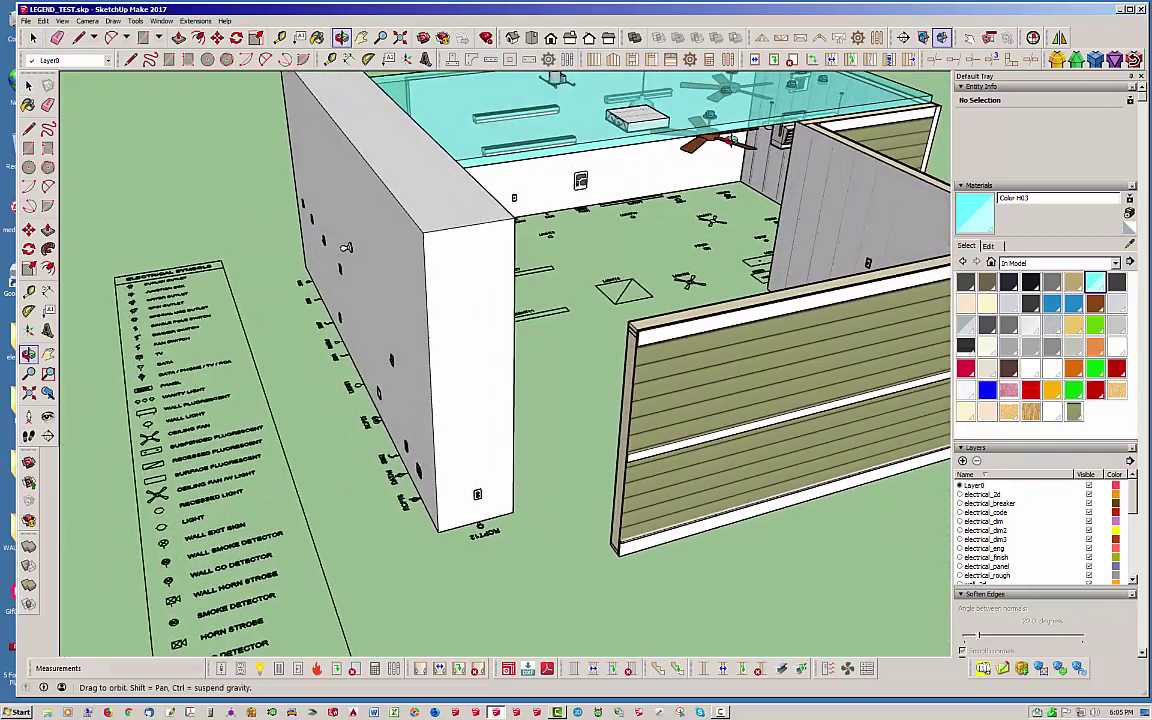
{"action": "scroll", "coordinate": [643, 91], "scroll_direction": "up", "scroll_amount": 5}
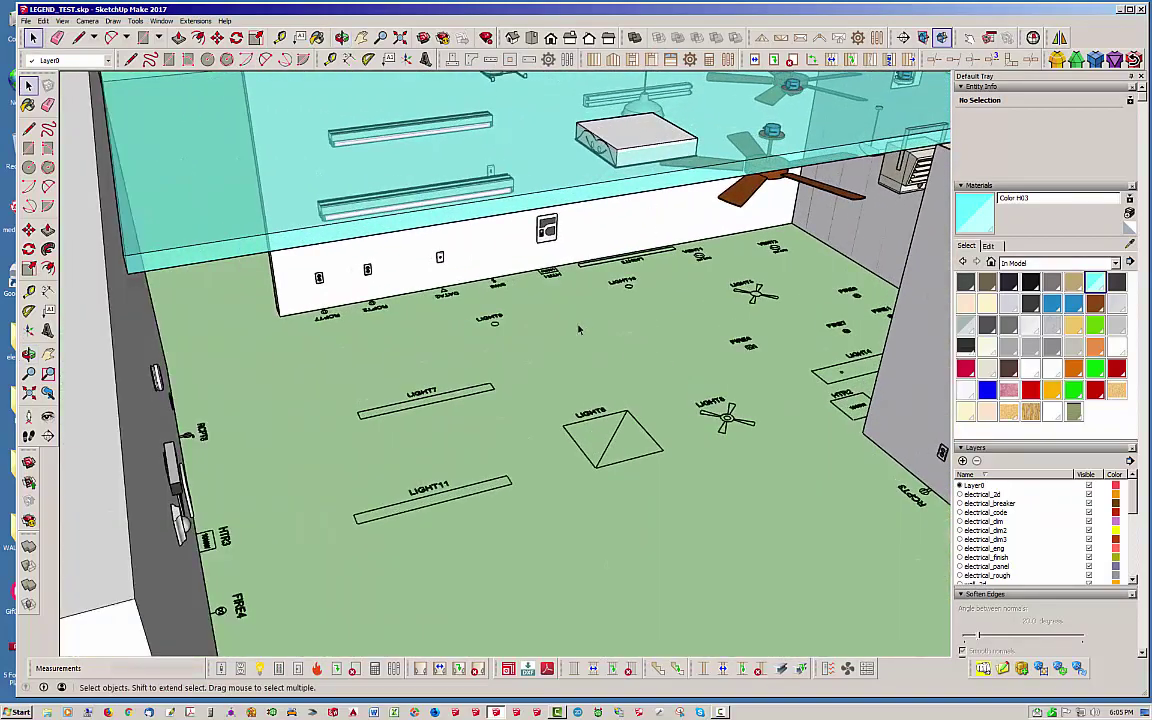
{"action": "middle_click_drag", "start_coordinate": [578, 329], "coordinate": [520, 400]}
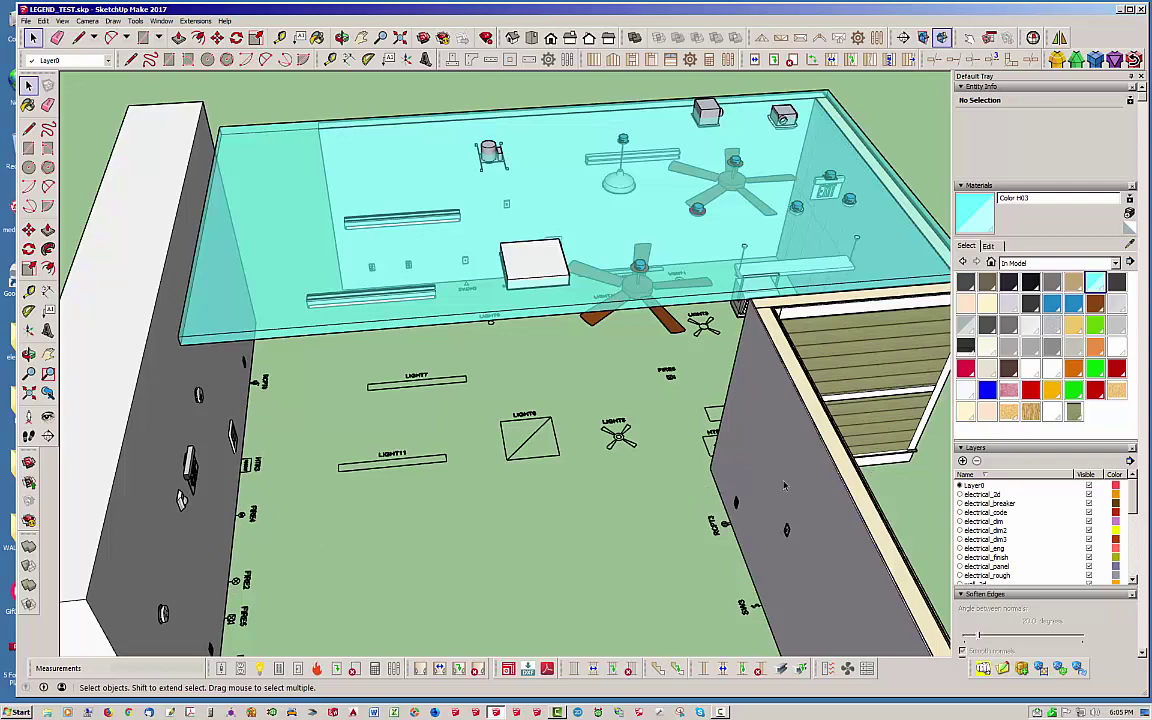
{"action": "middle_click_drag", "start_coordinate": [516, 475], "coordinate": [563, 270]}
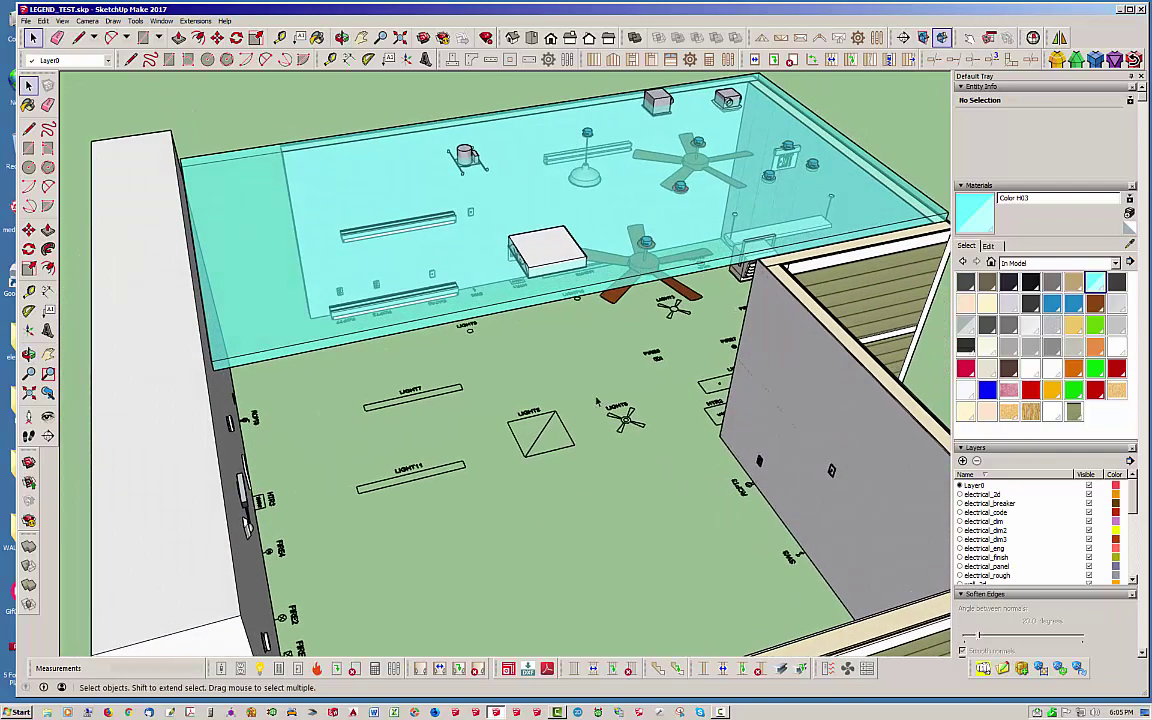
- Open the translucent ceiling group and select the group of ceiling device symbols on the floor
{"action": "scroll", "coordinate": [563, 270], "scroll_direction": "up", "scroll_amount": 2}
{"action": "middle_click_drag", "start_coordinate": [617, 436], "coordinate": [611, 462]}
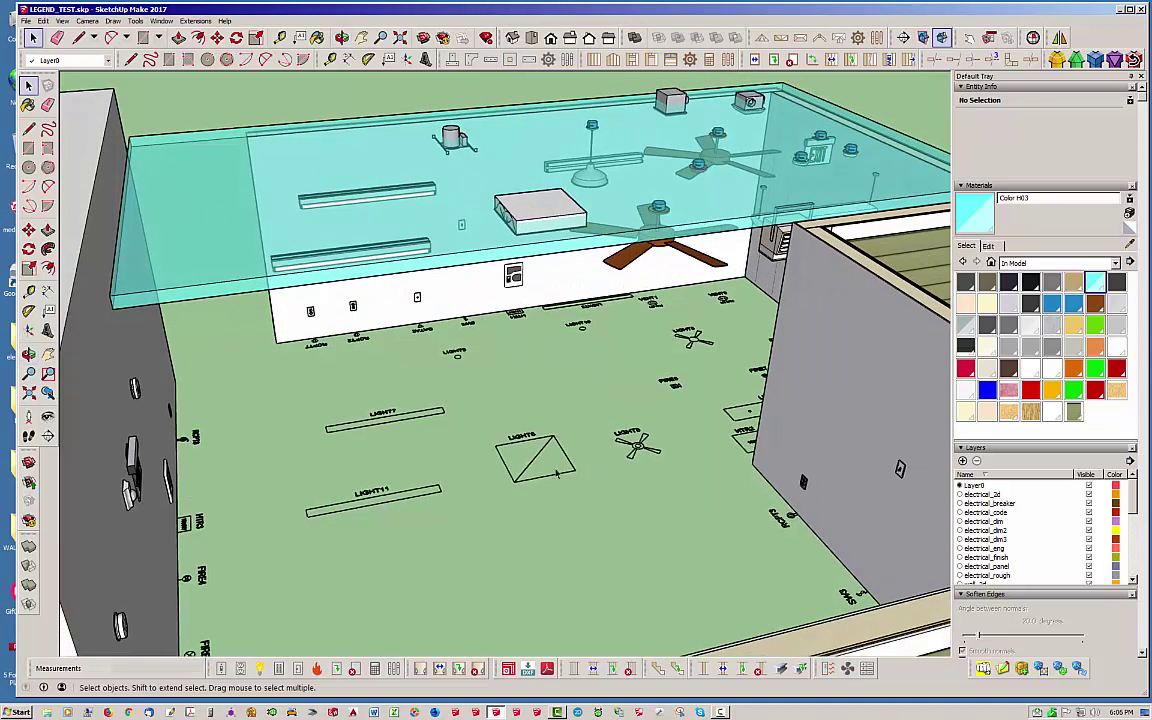
{"action": "left_click", "coordinate": [523, 476]}
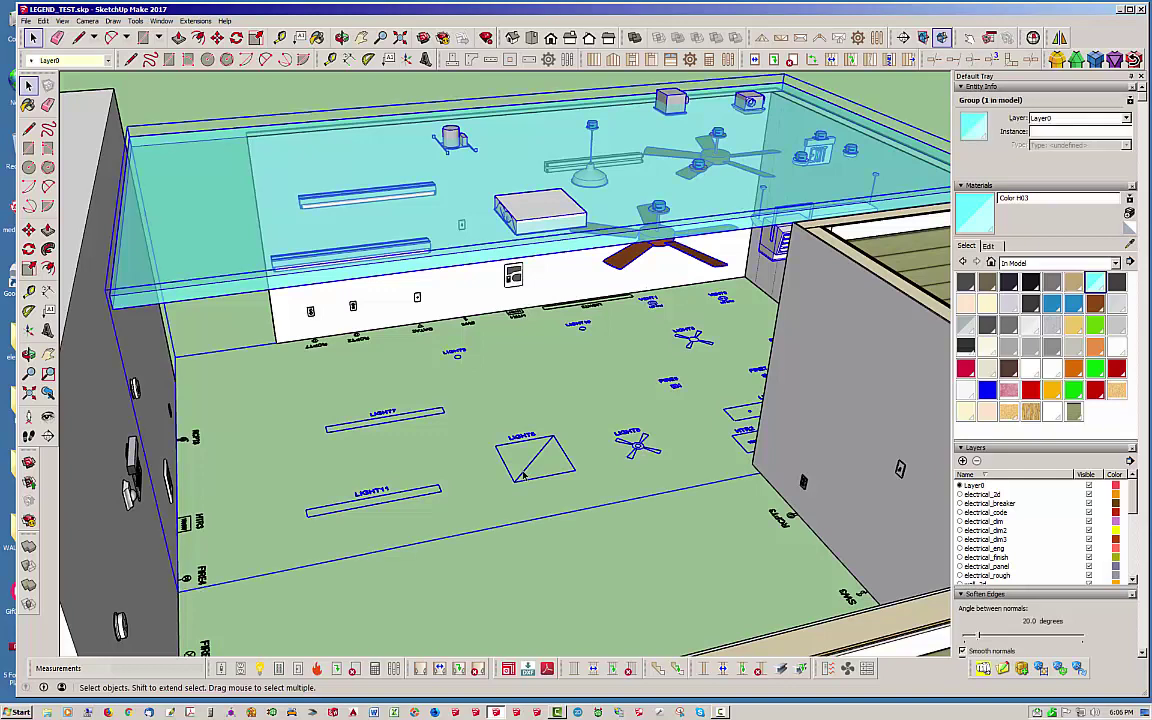
{"action": "double_click", "coordinate": [523, 476]}
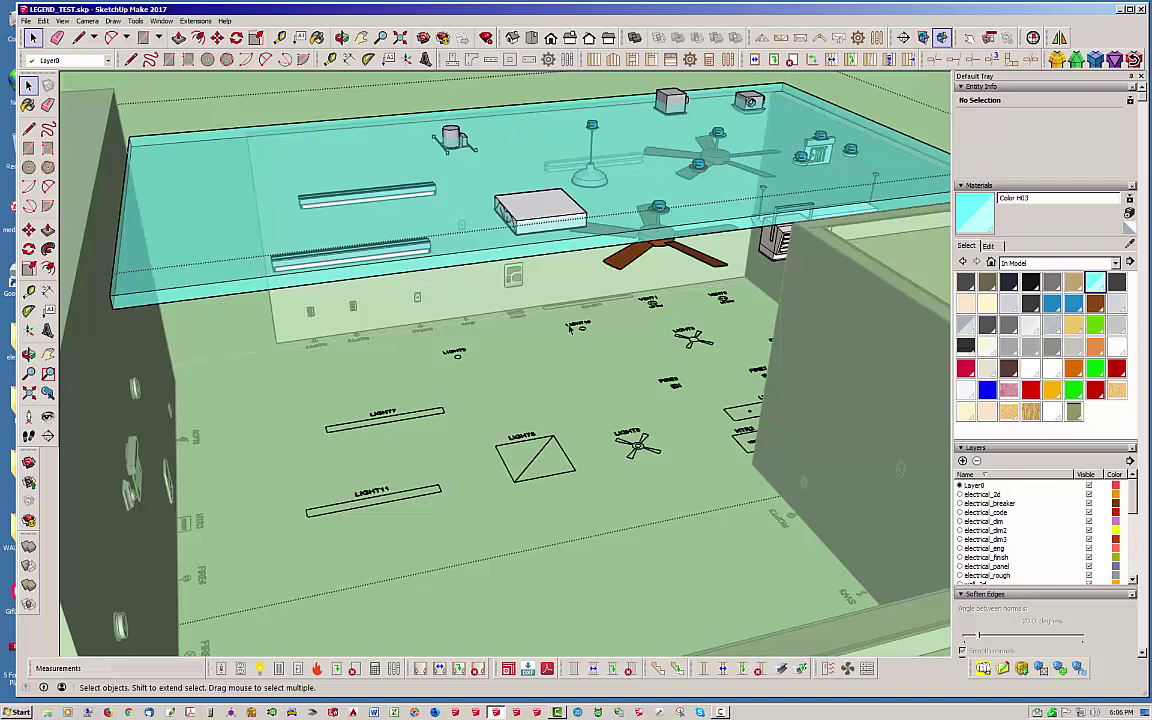
{"action": "left_click", "coordinate": [535, 466]}
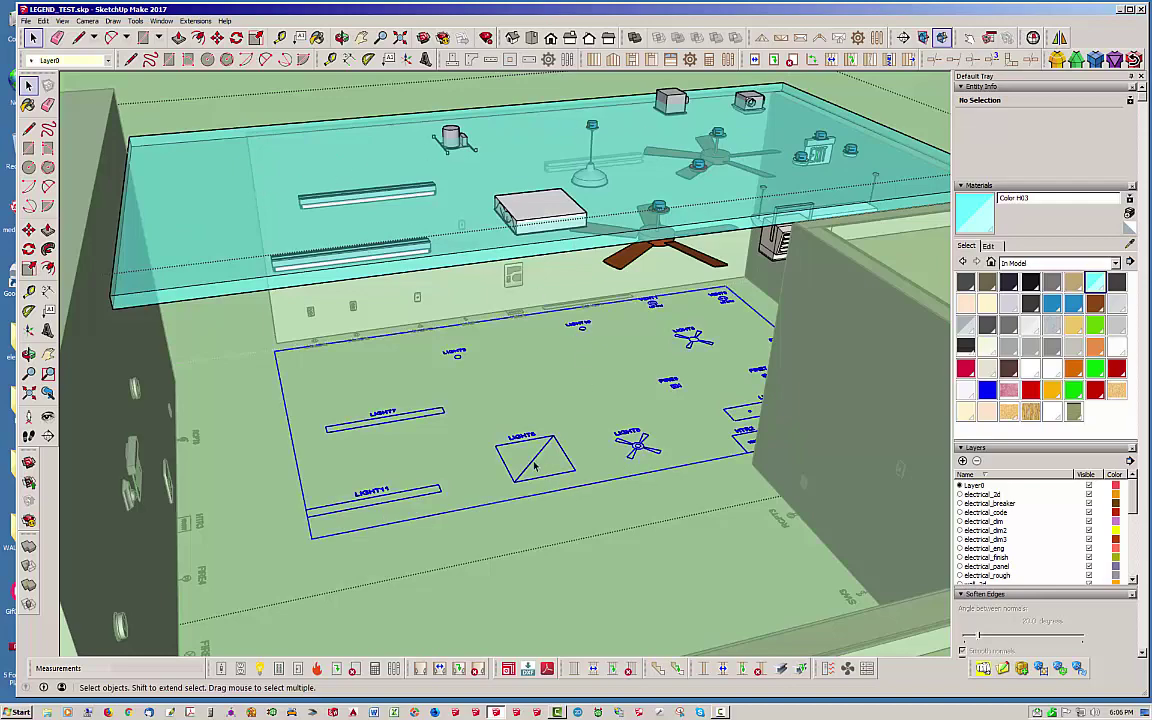
{"action": "middle_click_drag", "start_coordinate": [555, 430], "coordinate": [476, 398]}
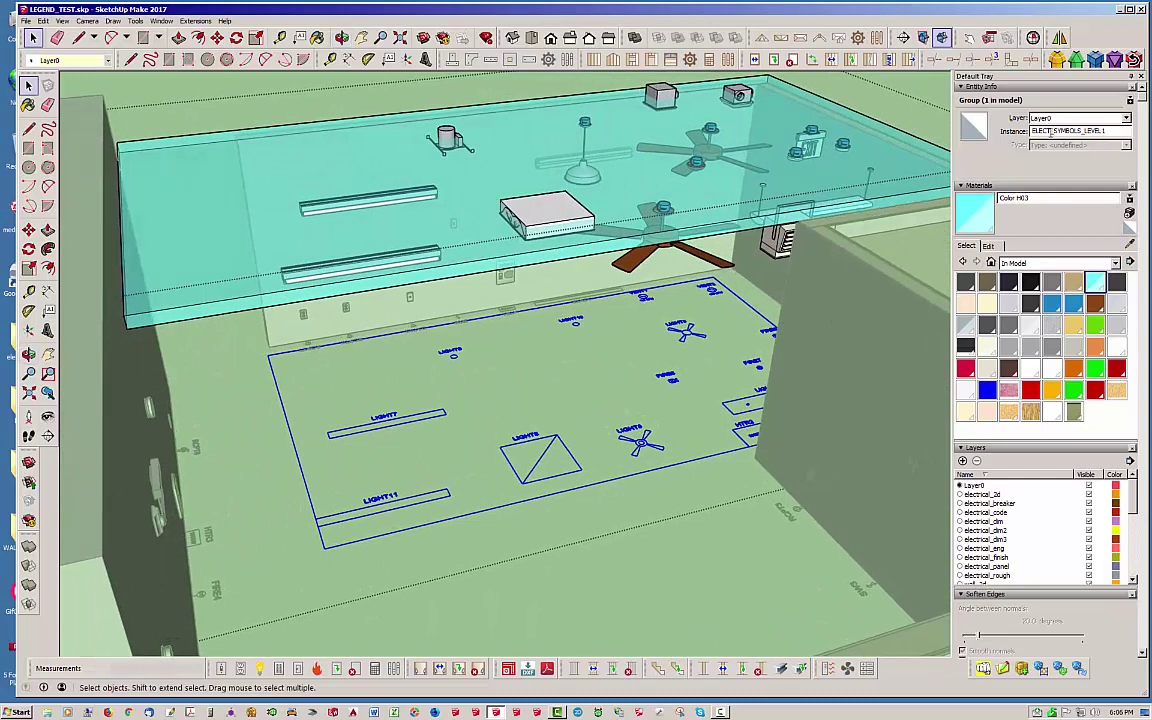
- Move the ceiling symbols group 24 inches up along the blue axis and close the ceiling group
{"action": "left_click", "coordinate": [216, 38]}
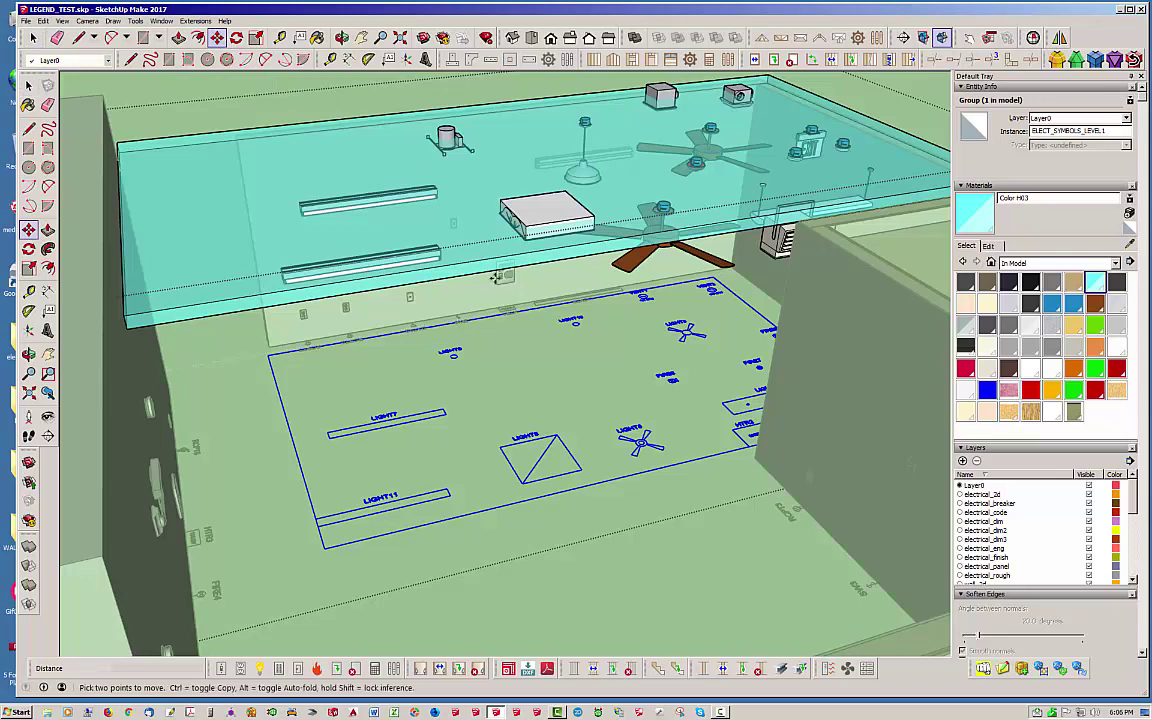
{"action": "left_click", "coordinate": [647, 510]}
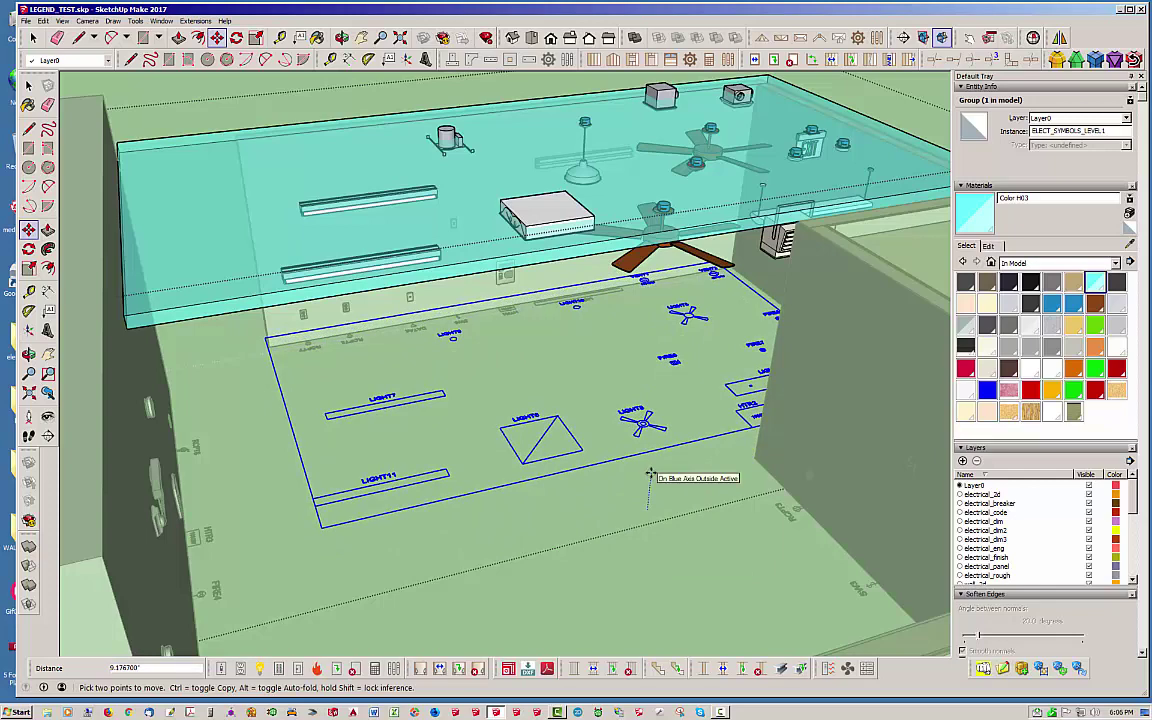
{"action": "type", "text": "24"}
{"action": "key", "text": "Return"}
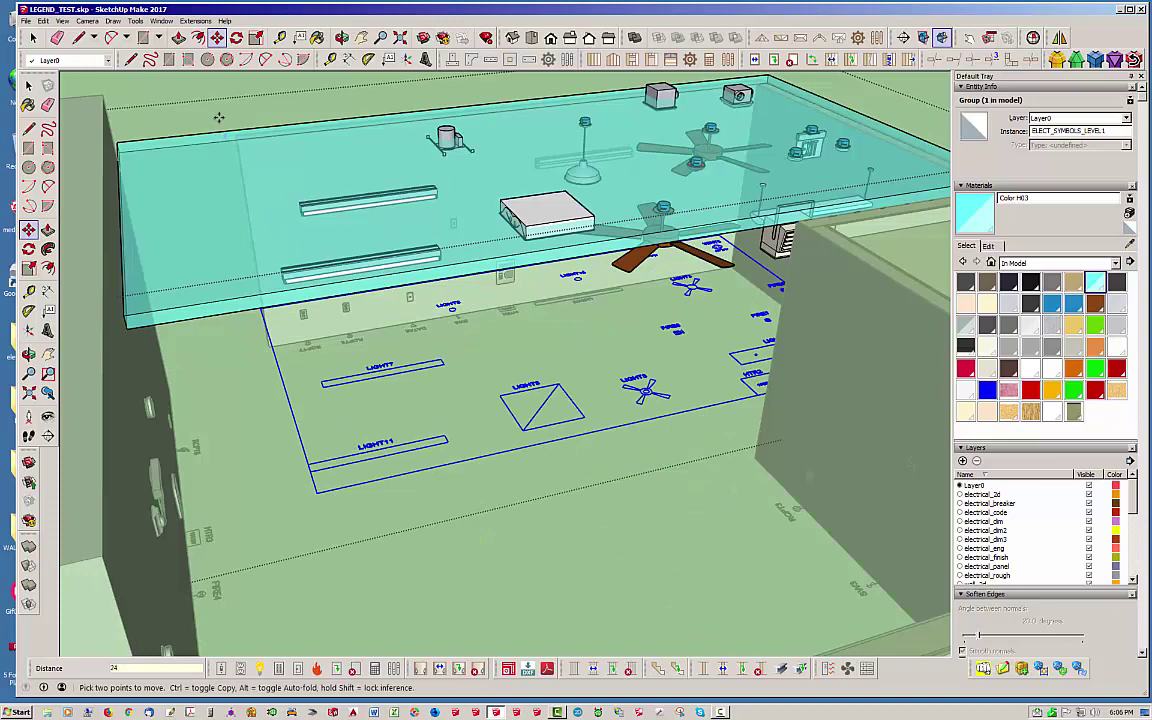
{"action": "left_click", "coordinate": [32, 37]}
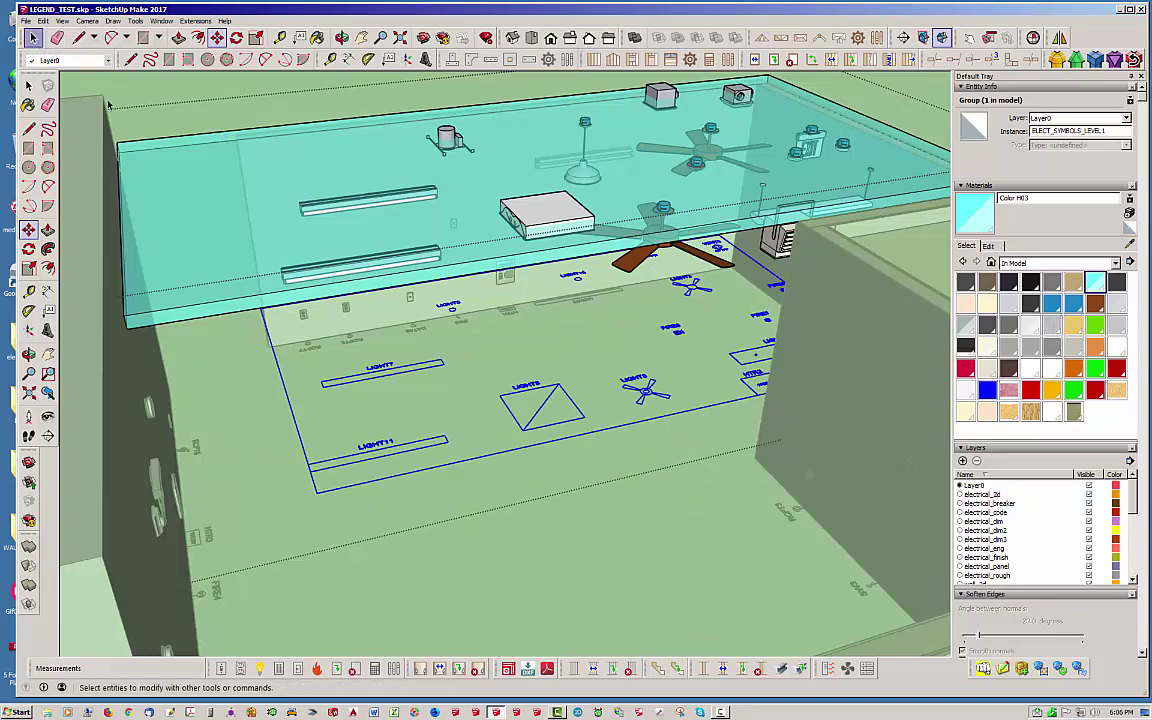
{"action": "left_click", "coordinate": [620, 489]}
{"action": "middle_click_drag", "start_coordinate": [620, 489], "coordinate": [558, 488]}
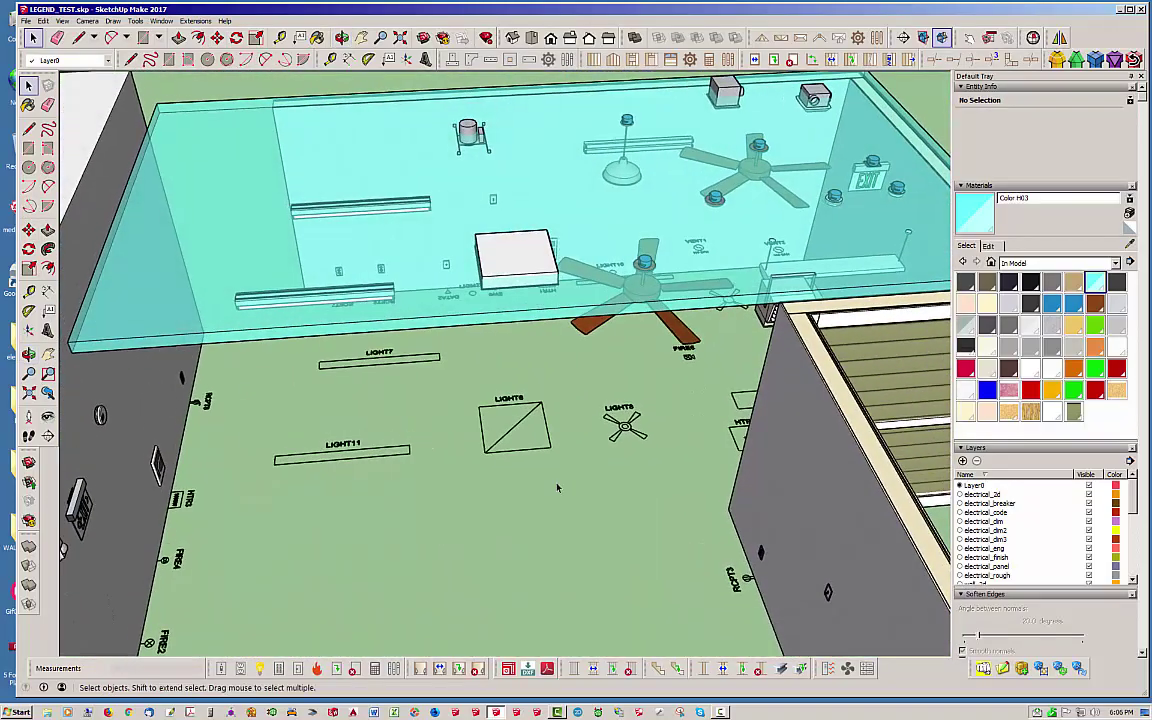
- Place a Surface-style HD_286527 ceiling light with a Carlon B520 junction box at the ceiling's open end beside the fluorescent lights
{"action": "middle_click_drag", "start_coordinate": [533, 412], "coordinate": [644, 283]}
{"action": "middle_click_drag", "start_coordinate": [450, 120], "coordinate": [478, 126]}
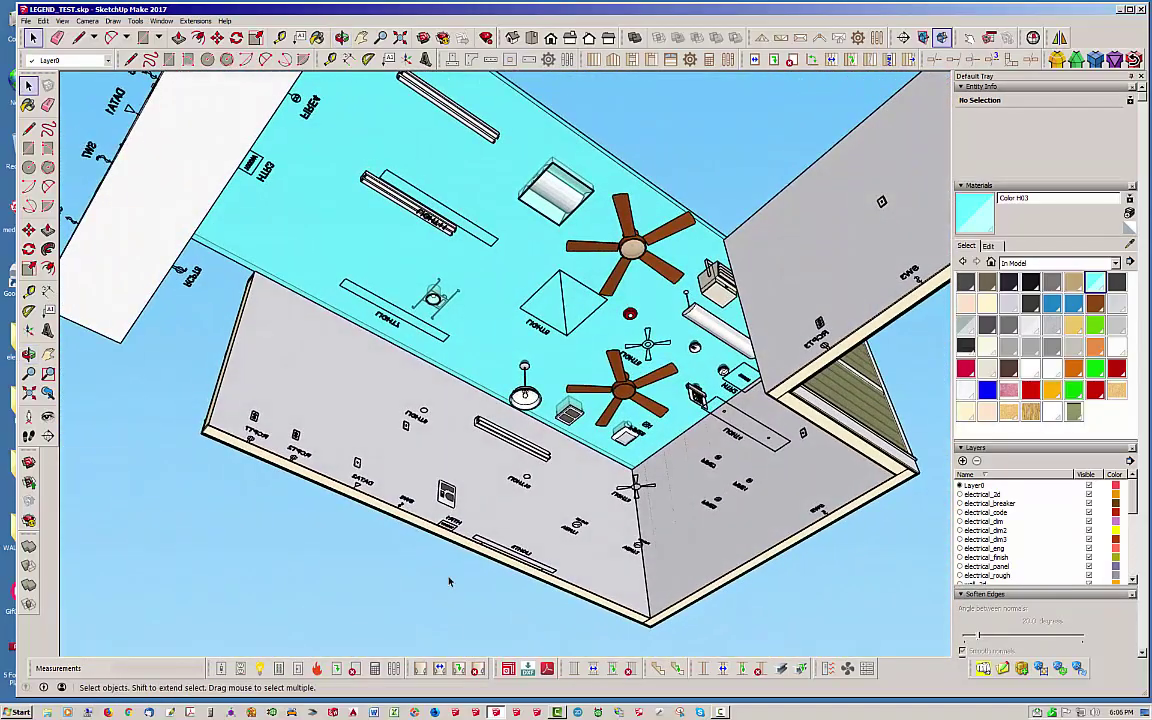
{"action": "left_click", "coordinate": [259, 668]}
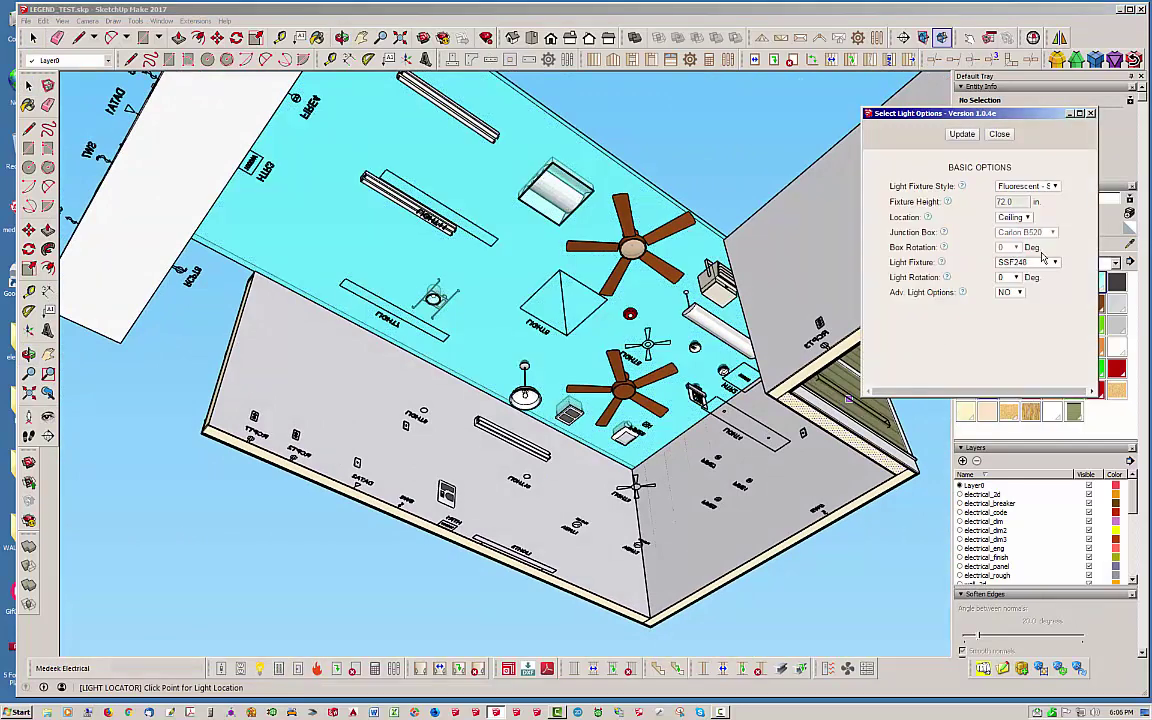
{"action": "left_click", "coordinate": [1052, 186]}
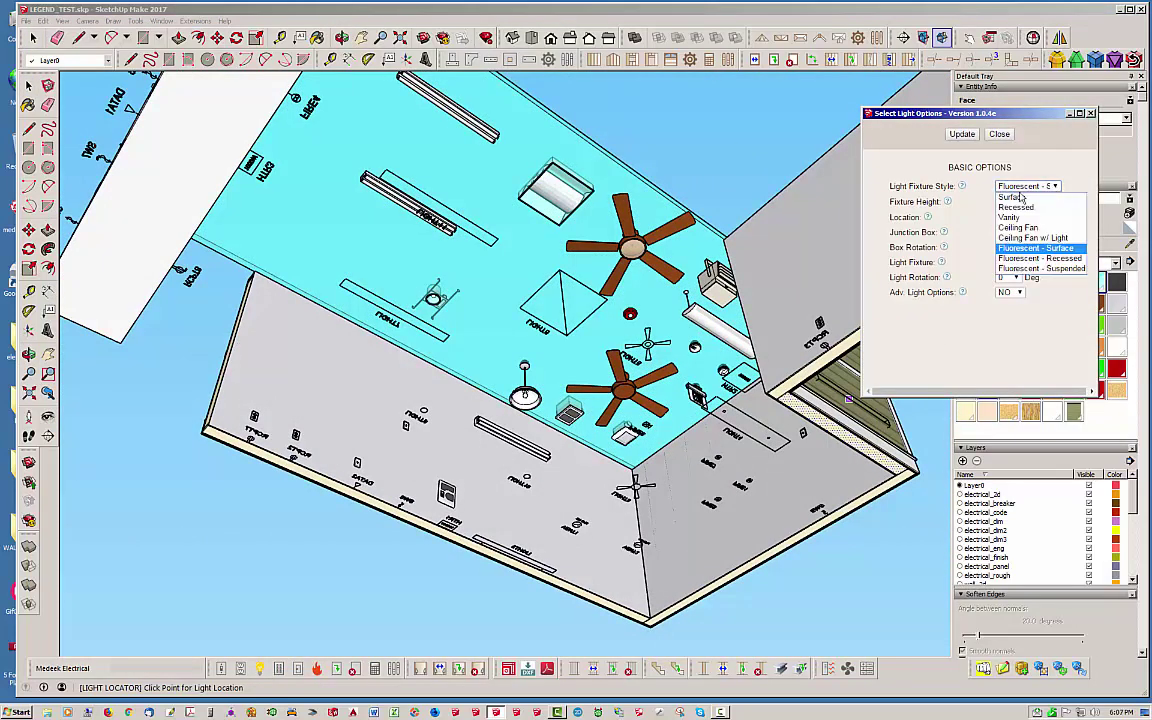
{"action": "left_click", "coordinate": [1015, 198]}
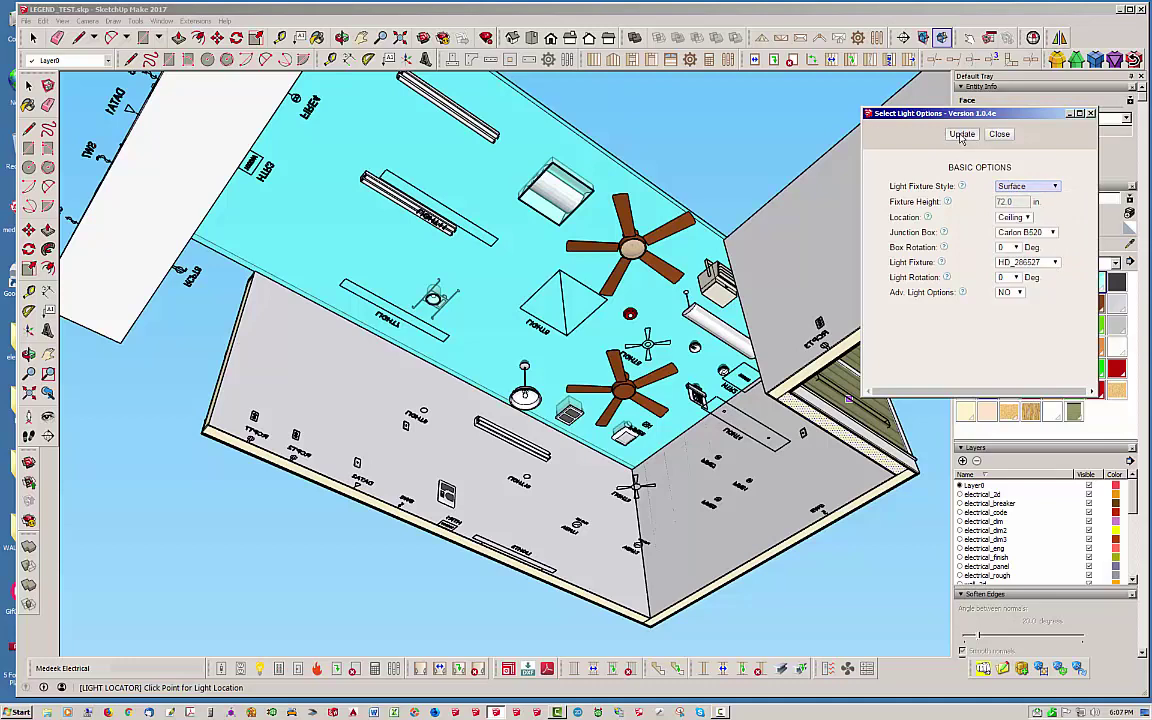
{"action": "left_click", "coordinate": [291, 218]}
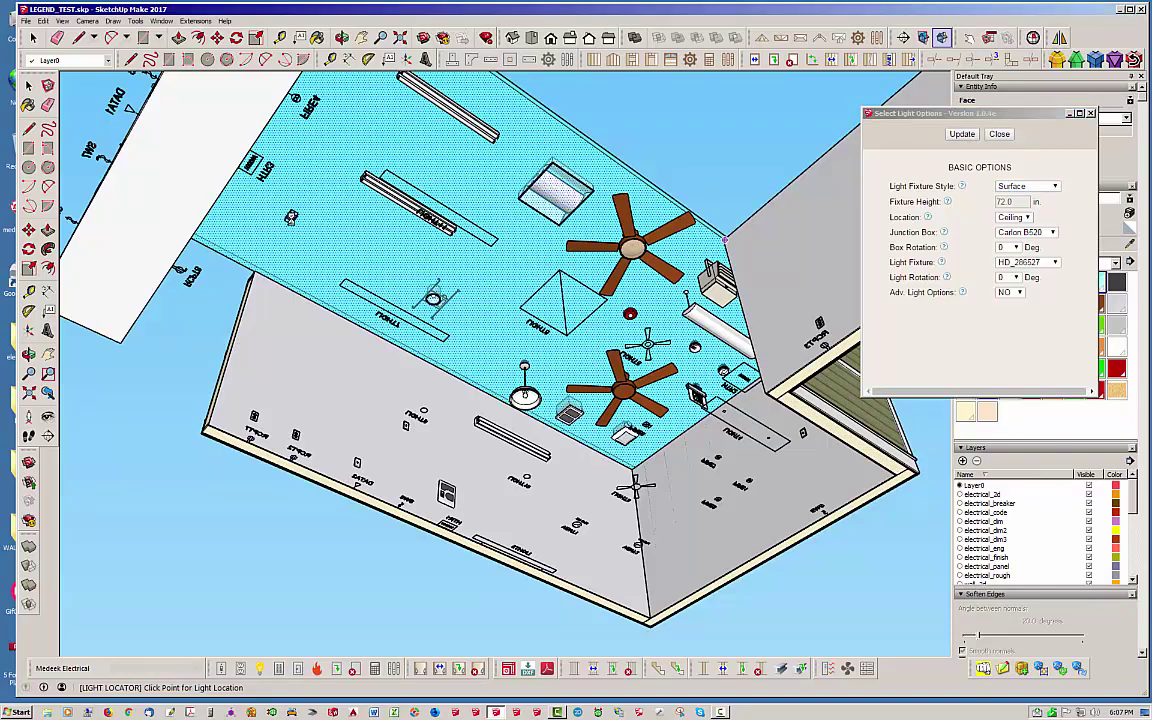
{"action": "key", "text": "space"}
- Select the raised symbols group inside the ceiling group to check its height, close the group, and examine the symbols from below
{"action": "middle_click_drag", "start_coordinate": [626, 328], "coordinate": [438, 362]}
{"action": "scroll", "coordinate": [326, 464], "scroll_direction": "up", "scroll_amount": 5}
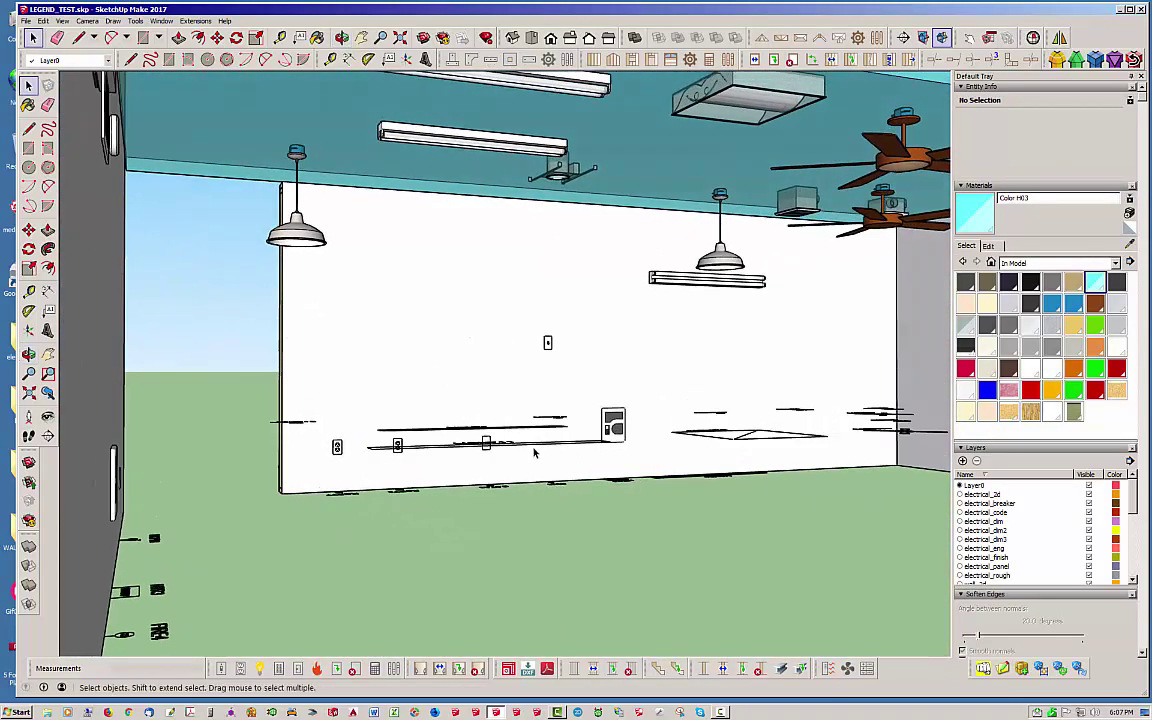
{"action": "double_click", "coordinate": [529, 449]}
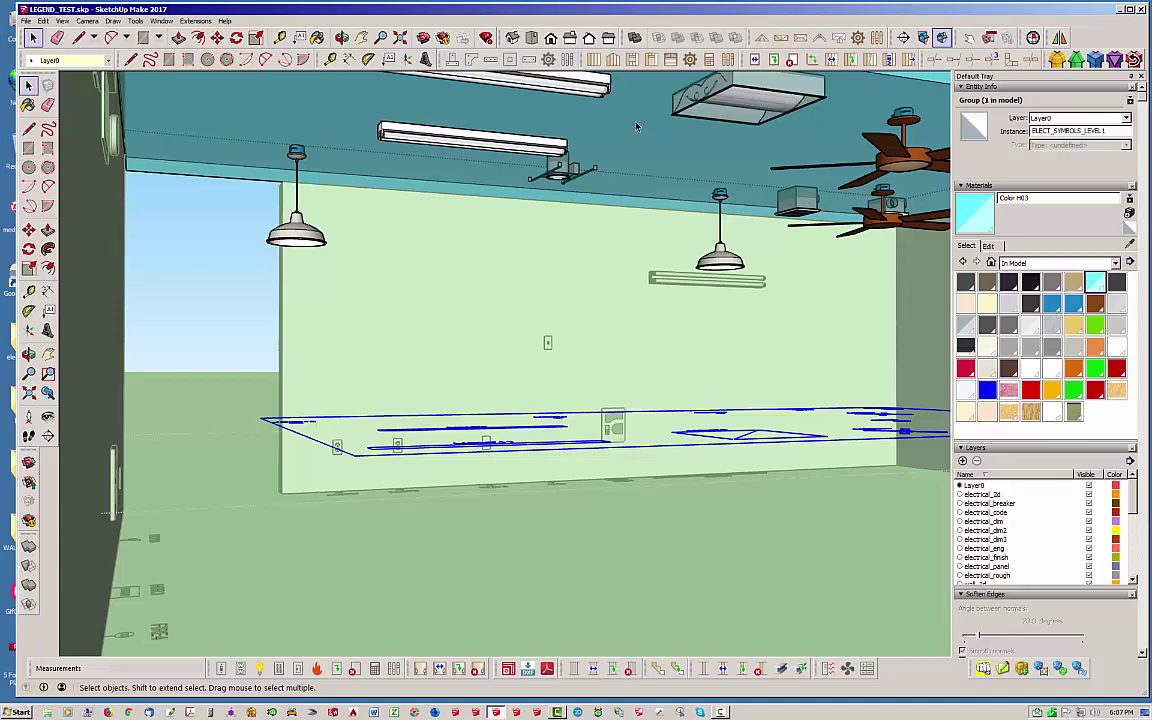
{"action": "left_click", "coordinate": [760, 566]}
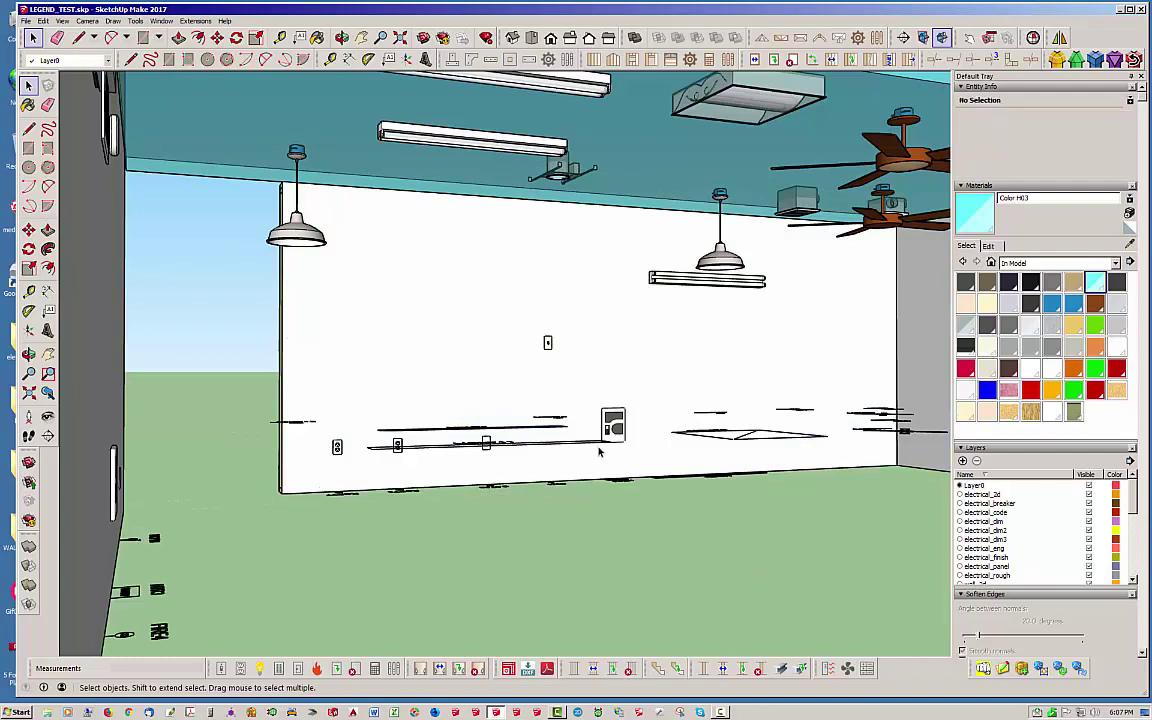
{"action": "middle_click_drag", "start_coordinate": [540, 405], "coordinate": [481, 160]}
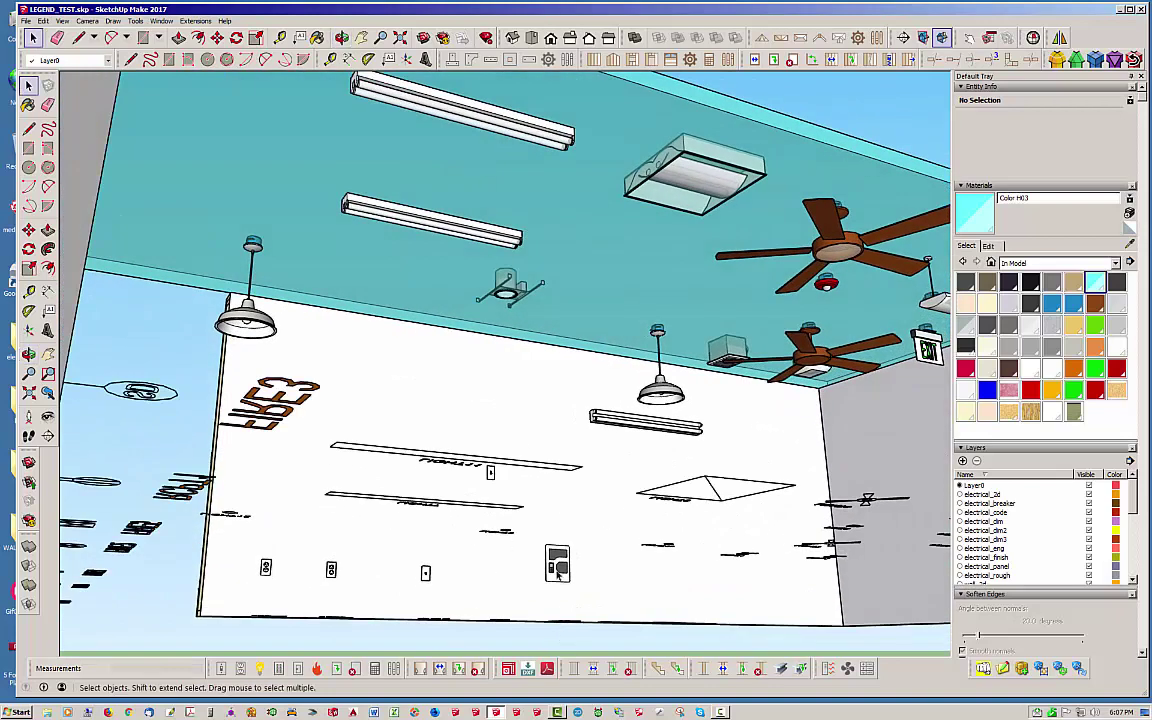
- Delete the new pendant light and the LIGHT7 fluorescent light from the ceiling with the Delete Electrical tool
{"action": "left_click", "coordinate": [353, 668]}
{"action": "left_click", "coordinate": [245, 323]}
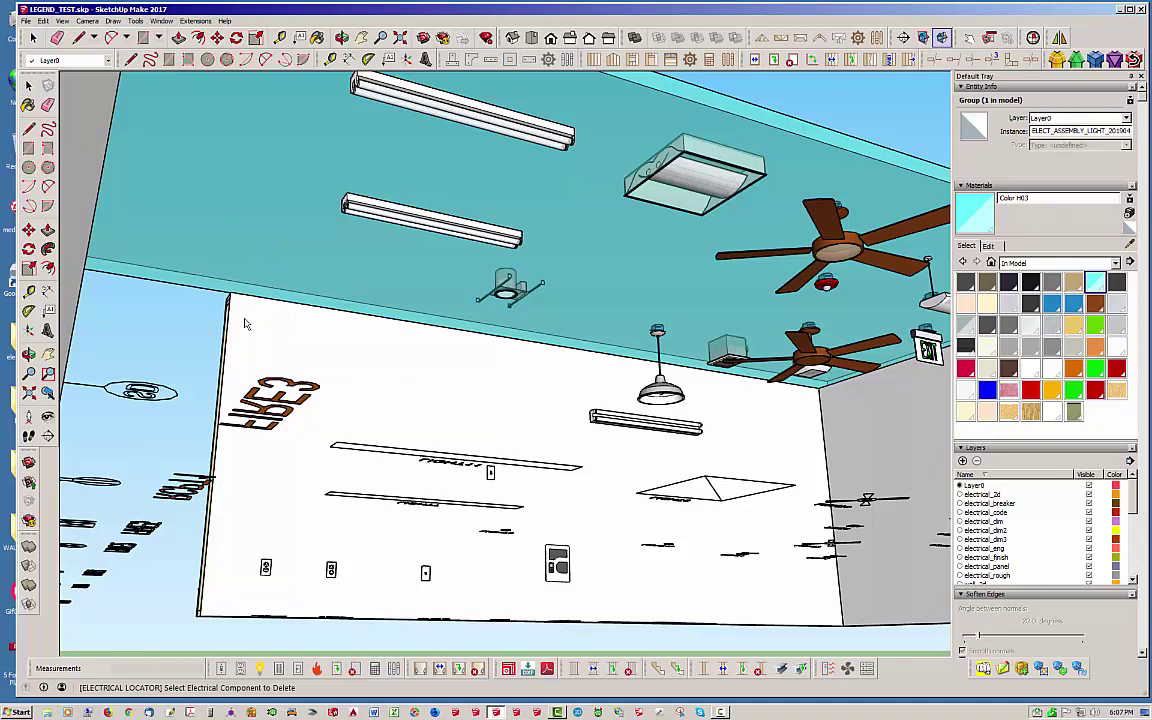
{"action": "left_click", "coordinate": [383, 198]}
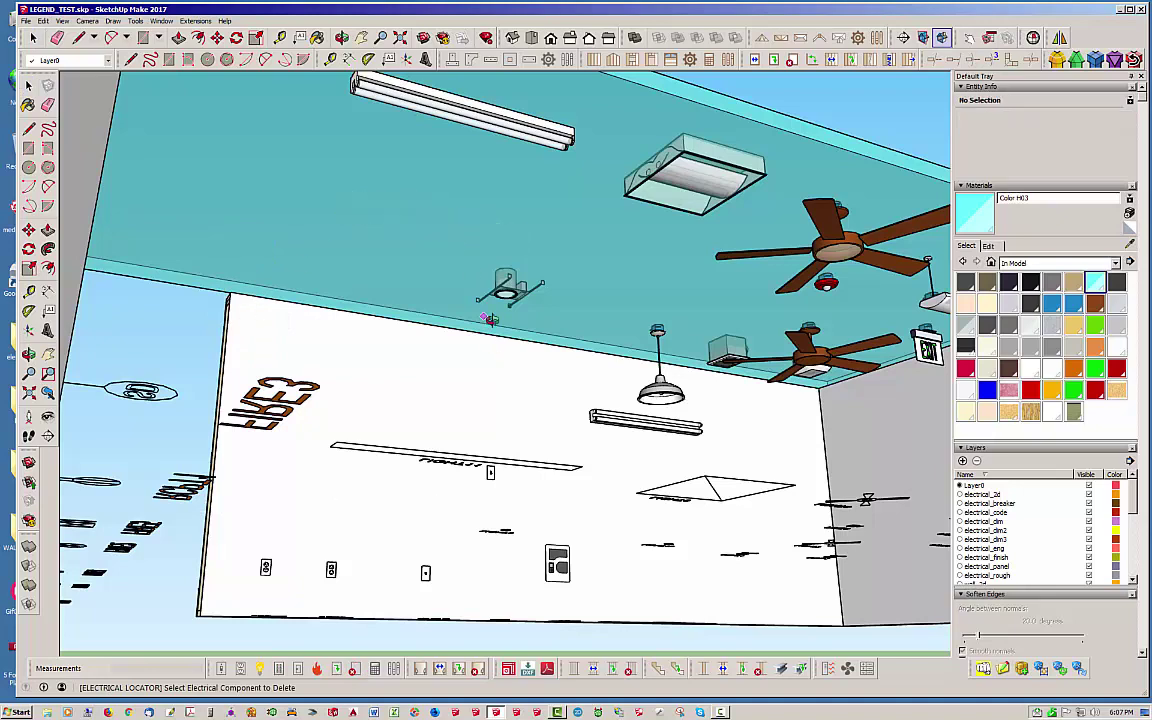
{"action": "middle_click_drag", "start_coordinate": [473, 322], "coordinate": [509, 340]}
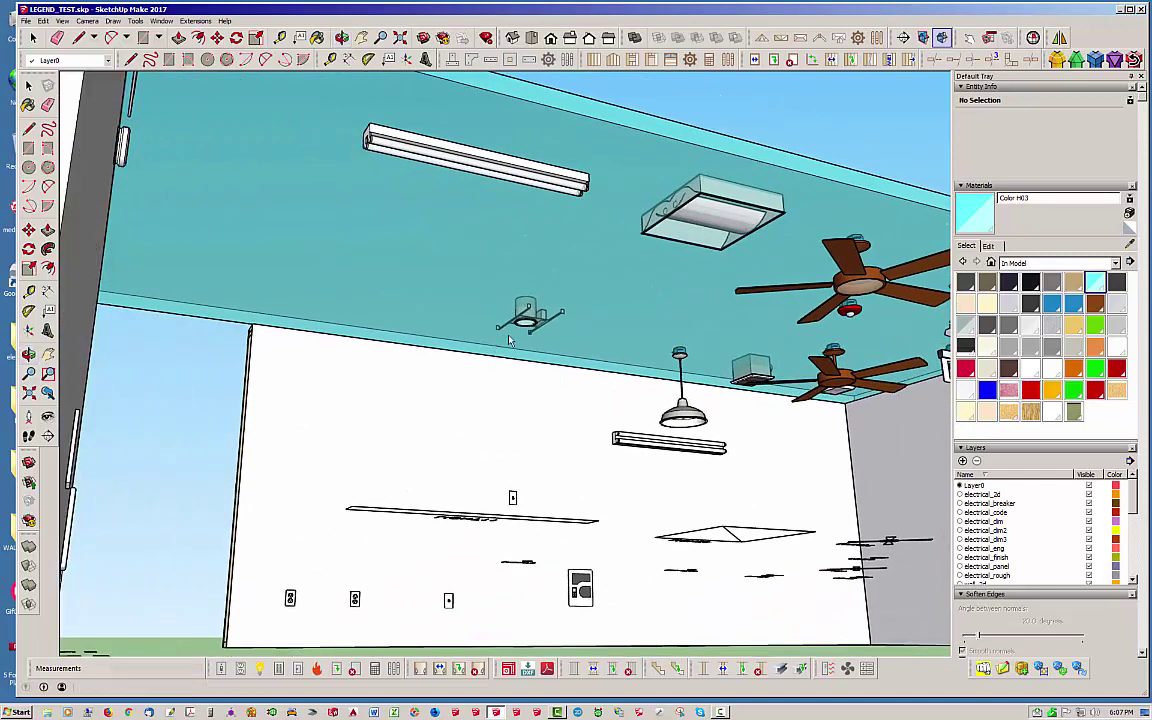
- Move the remaining long surface fluorescent light about 35 inches across the ceiling toward the back wall
{"action": "left_click", "coordinate": [32, 37]}
{"action": "left_click", "coordinate": [440, 152]}
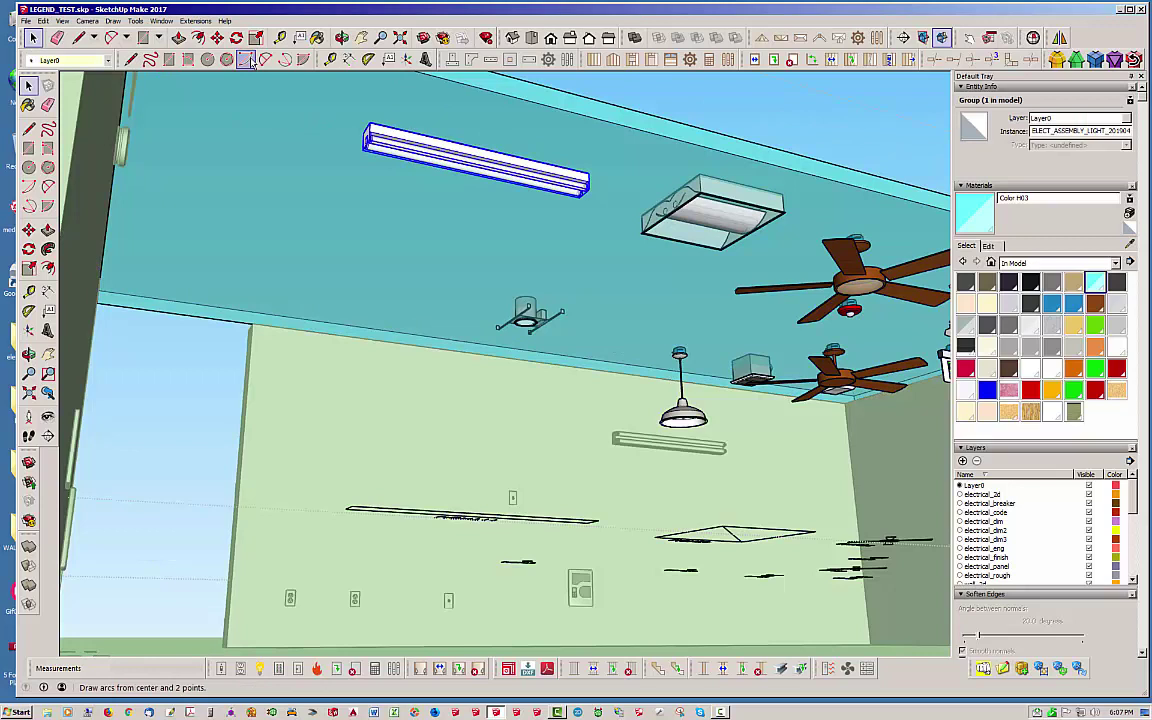
{"action": "left_click", "coordinate": [216, 37]}
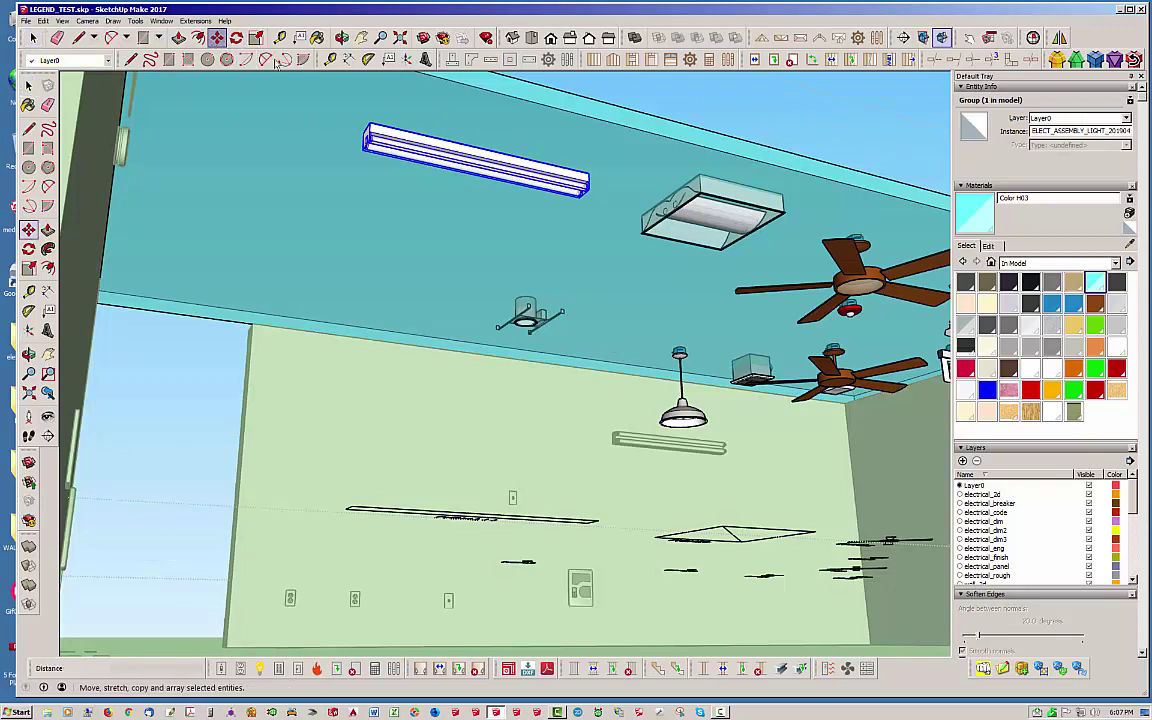
{"action": "left_click", "coordinate": [498, 204]}
{"action": "type", "text": "24"}
{"action": "key", "text": "Return"}
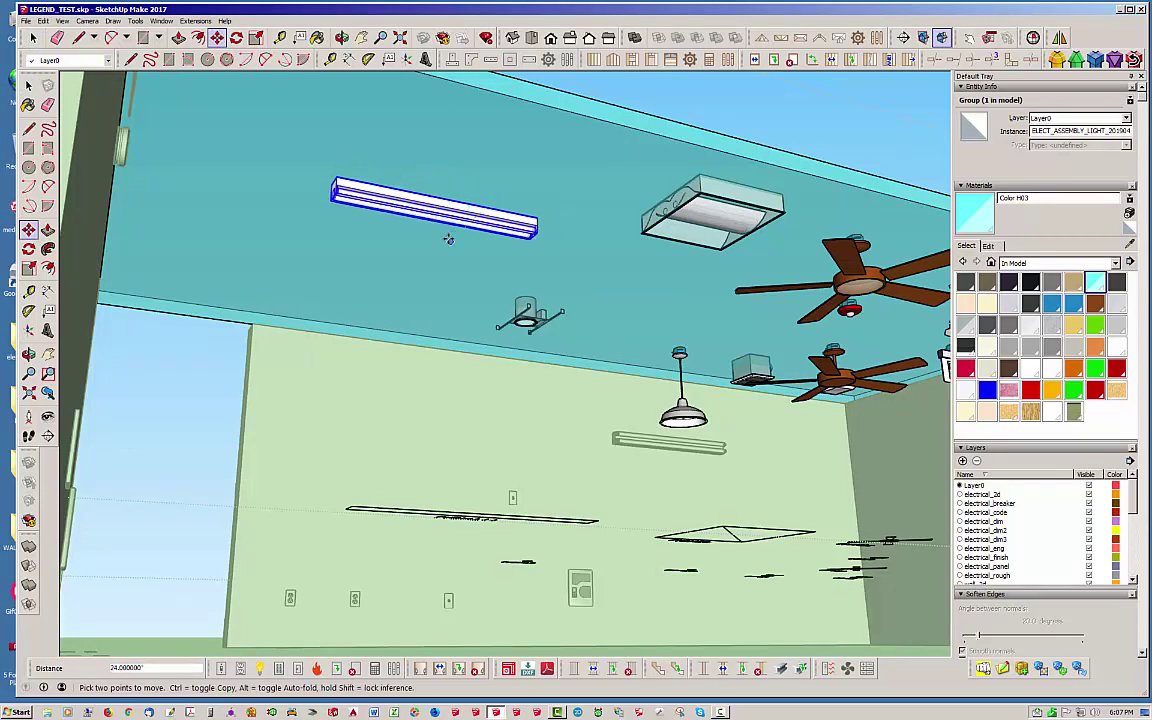
{"action": "left_click", "coordinate": [451, 244]}
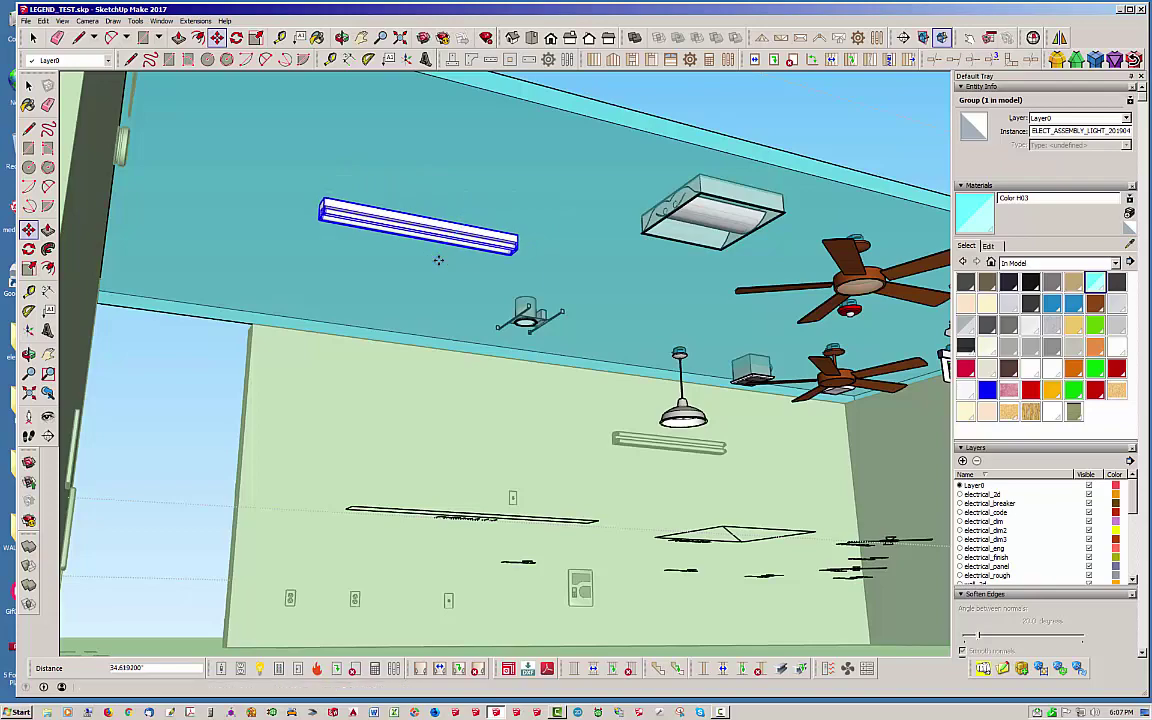
{"action": "left_click", "coordinate": [437, 257]}
{"action": "key", "text": "space"}
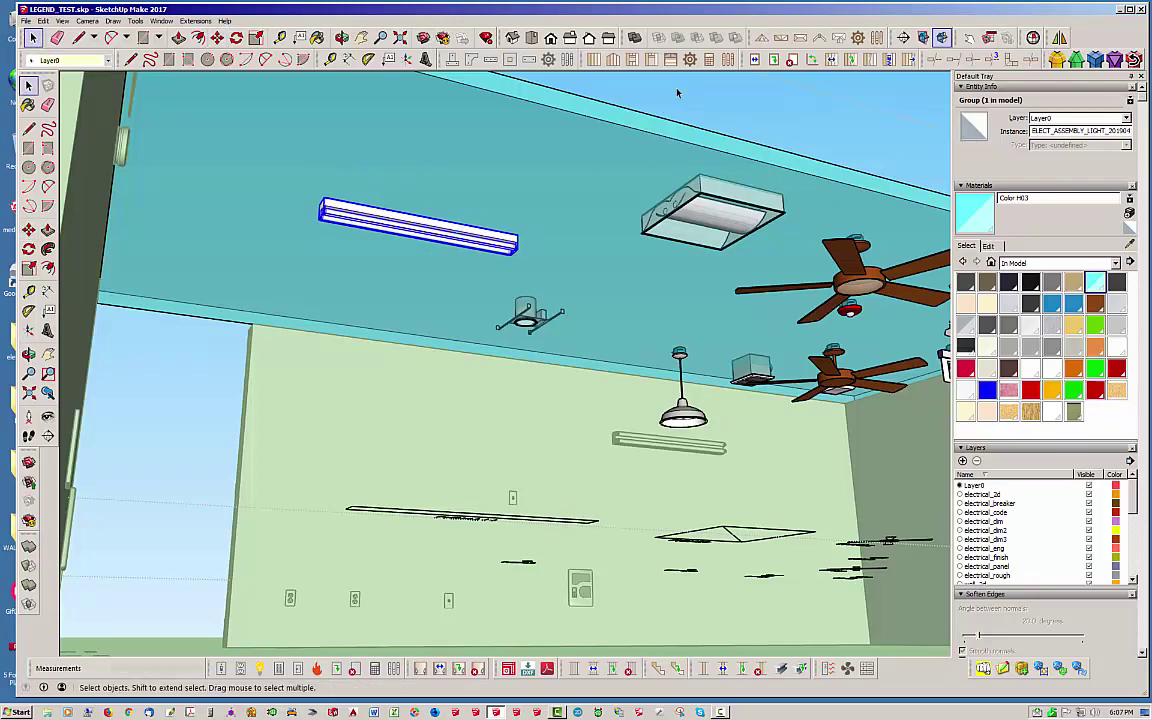
- Close the ceiling group and examine the moved fluorescent light and its LIGHT11 symbol from above
{"action": "left_click", "coordinate": [678, 92]}
{"action": "middle_click_drag", "start_coordinate": [566, 239], "coordinate": [514, 455]}
{"action": "scroll", "coordinate": [479, 321], "scroll_direction": "down", "scroll_amount": 3}
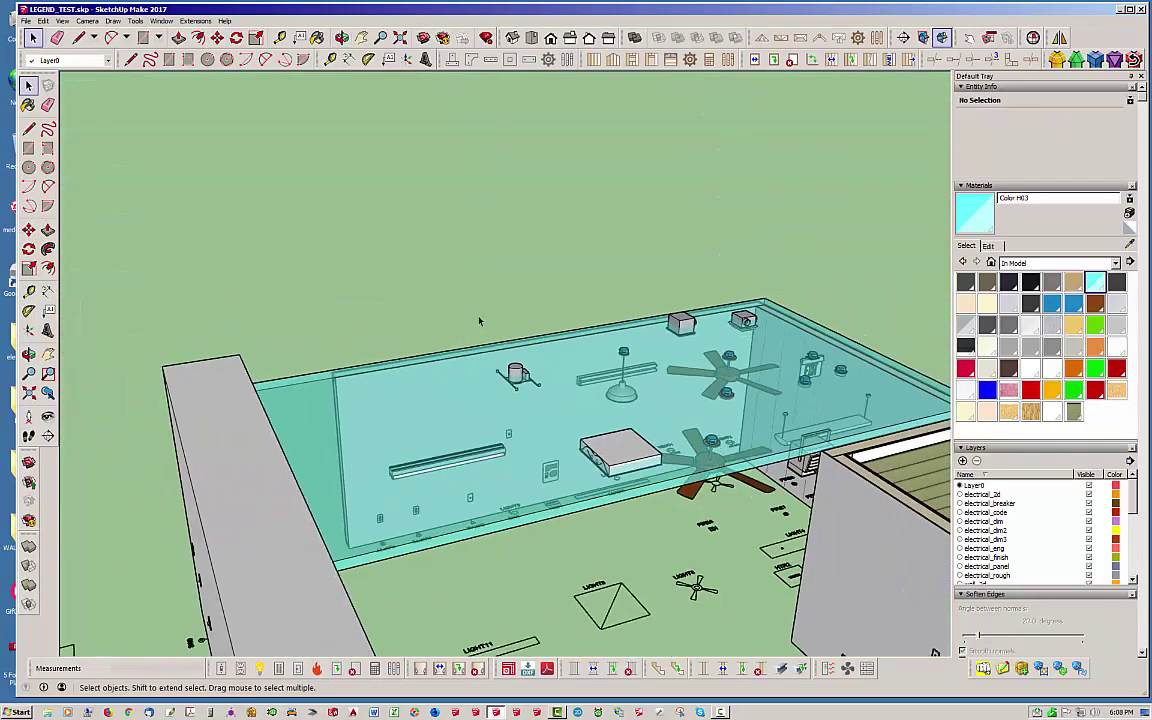
{"action": "scroll", "coordinate": [479, 321], "scroll_direction": "down", "scroll_amount": 3}
{"action": "middle_click_drag", "start_coordinate": [479, 321], "coordinate": [587, 488]}
{"action": "scroll", "coordinate": [483, 512], "scroll_direction": "up", "scroll_amount": 5}
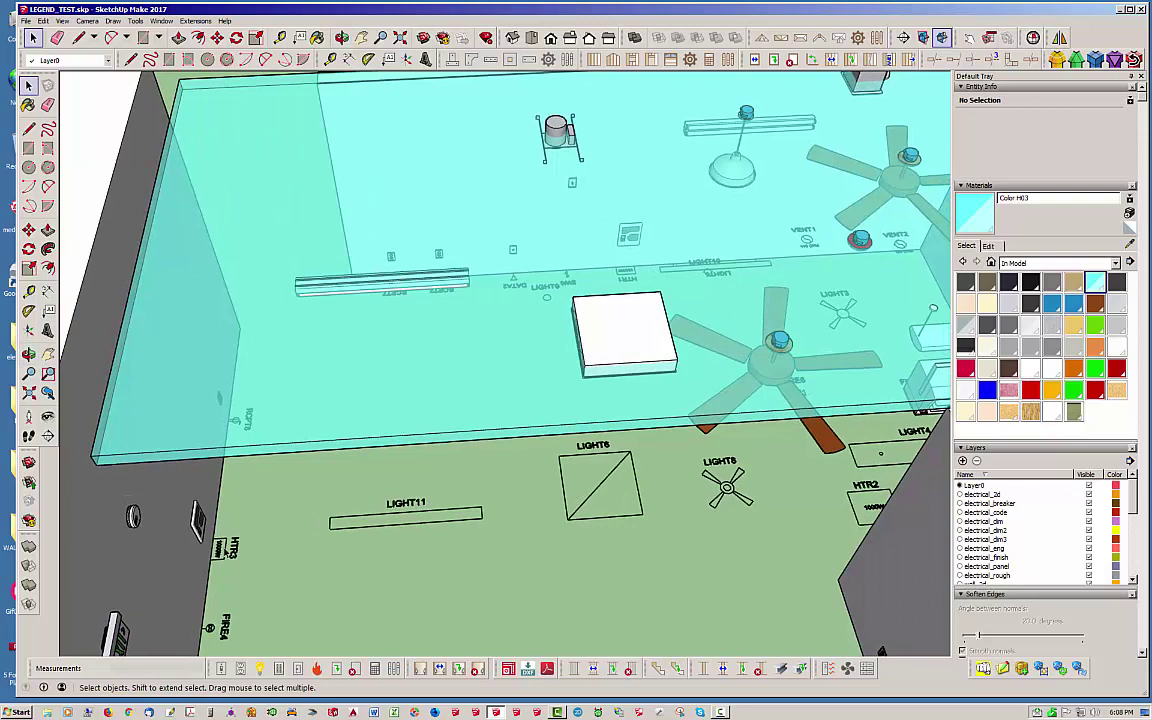
- Open the dark side wall group and move its HTR3 wall heater about 18 inches along the wall toward the back wall
{"action": "left_click", "coordinate": [210, 527]}
{"action": "middle_click_drag", "start_coordinate": [276, 511], "coordinate": [130, 492]}
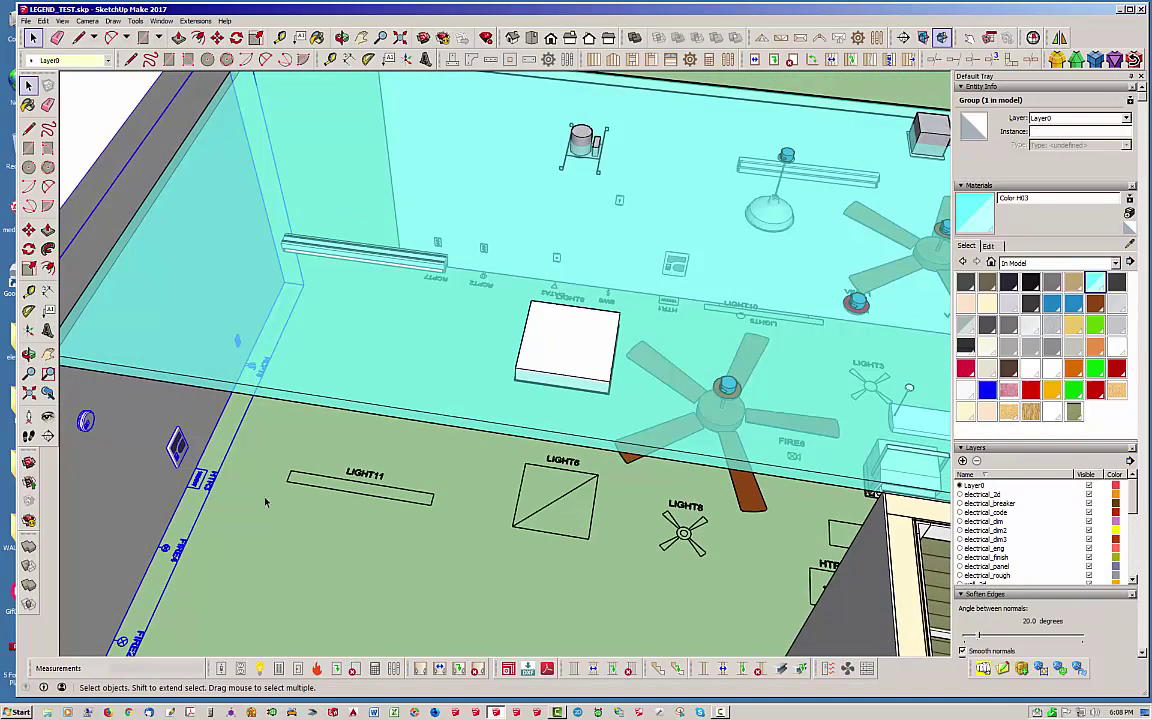
{"action": "scroll", "coordinate": [451, 545], "scroll_direction": "down", "scroll_amount": 1}
{"action": "scroll", "coordinate": [451, 545], "scroll_direction": "down", "scroll_amount": 1}
{"action": "scroll", "coordinate": [318, 552], "scroll_direction": "up", "scroll_amount": 3}
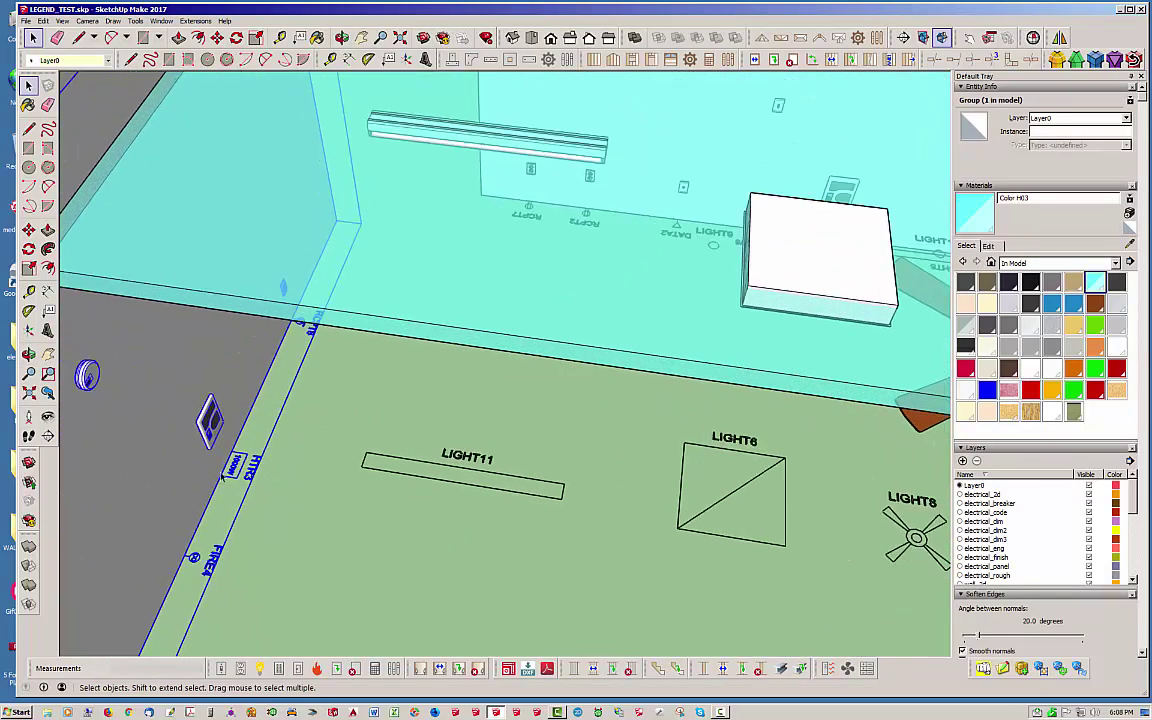
{"action": "scroll", "coordinate": [337, 526], "scroll_direction": "down", "scroll_amount": 2}
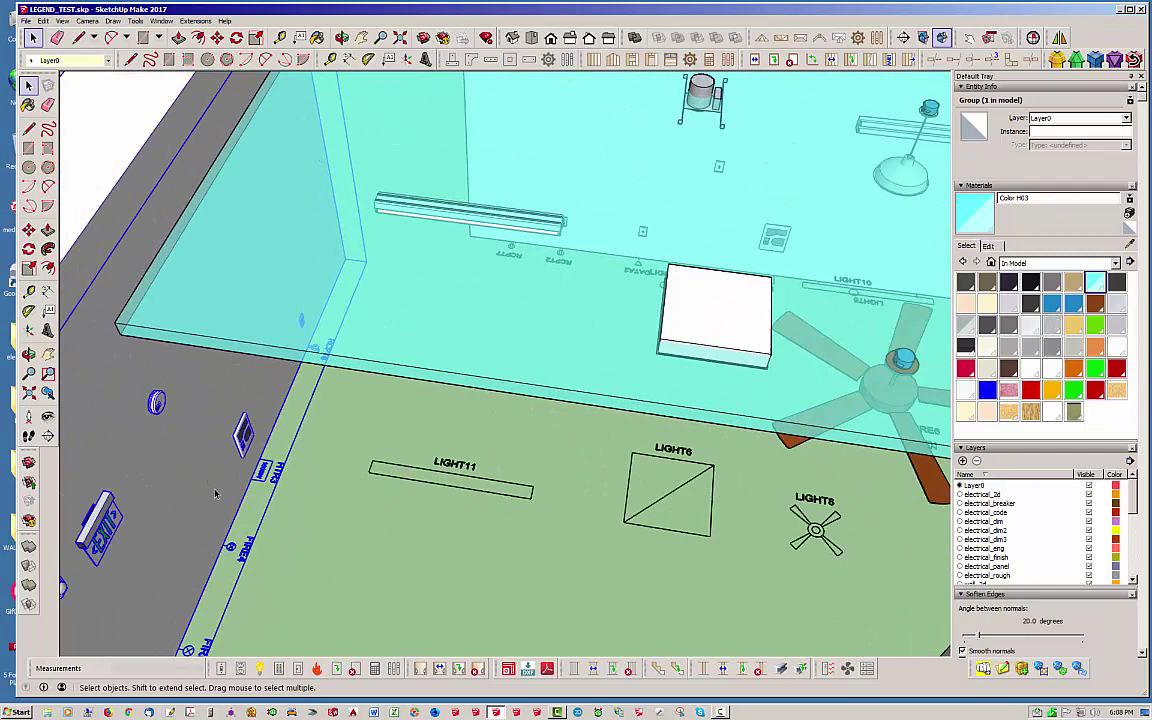
{"action": "left_click", "coordinate": [244, 432]}
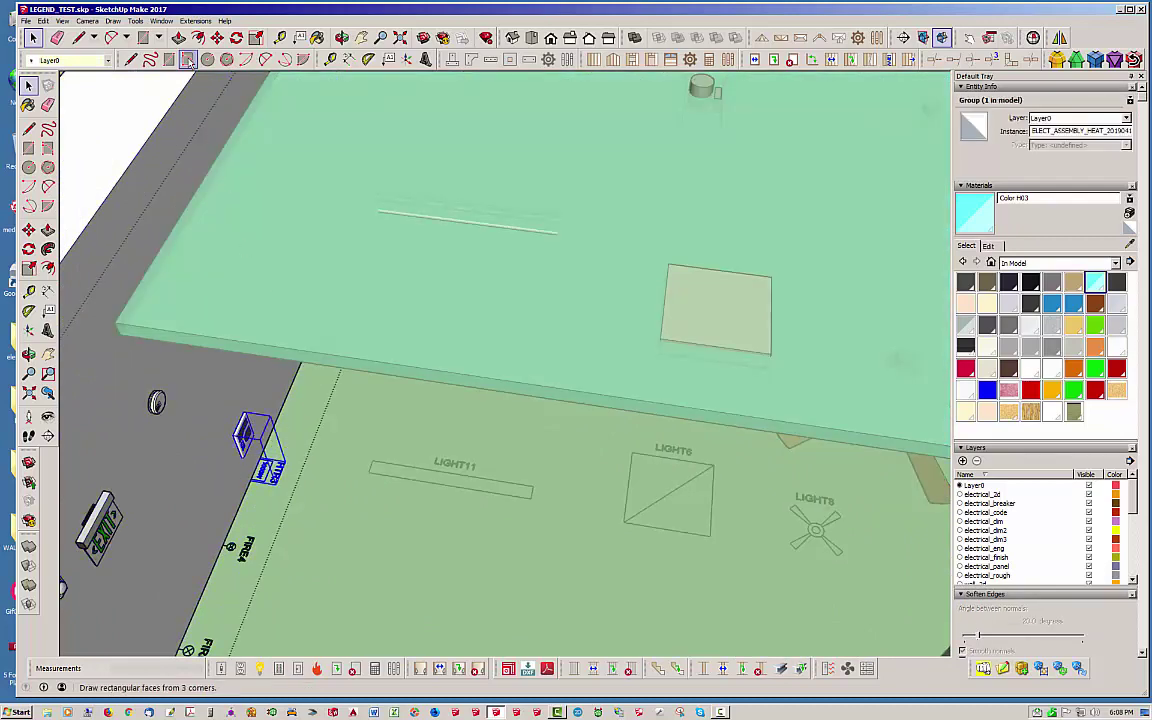
{"action": "left_click", "coordinate": [216, 37]}
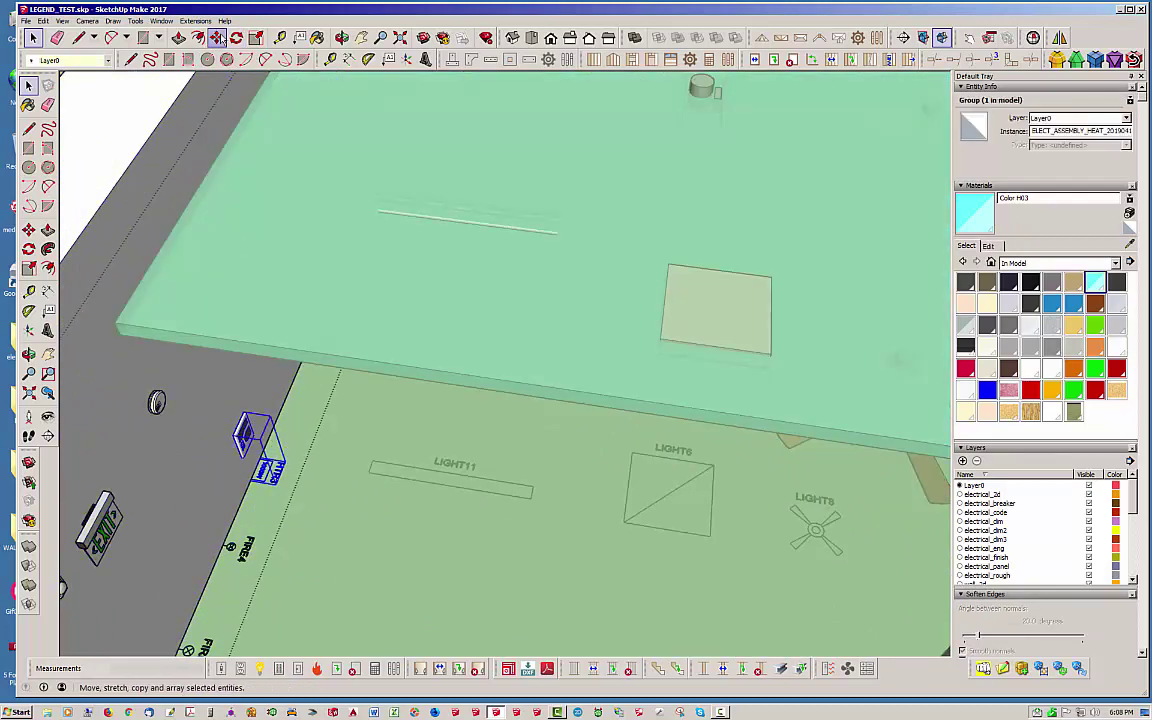
{"action": "left_click", "coordinate": [292, 529]}
{"action": "left_click", "coordinate": [312, 480]}
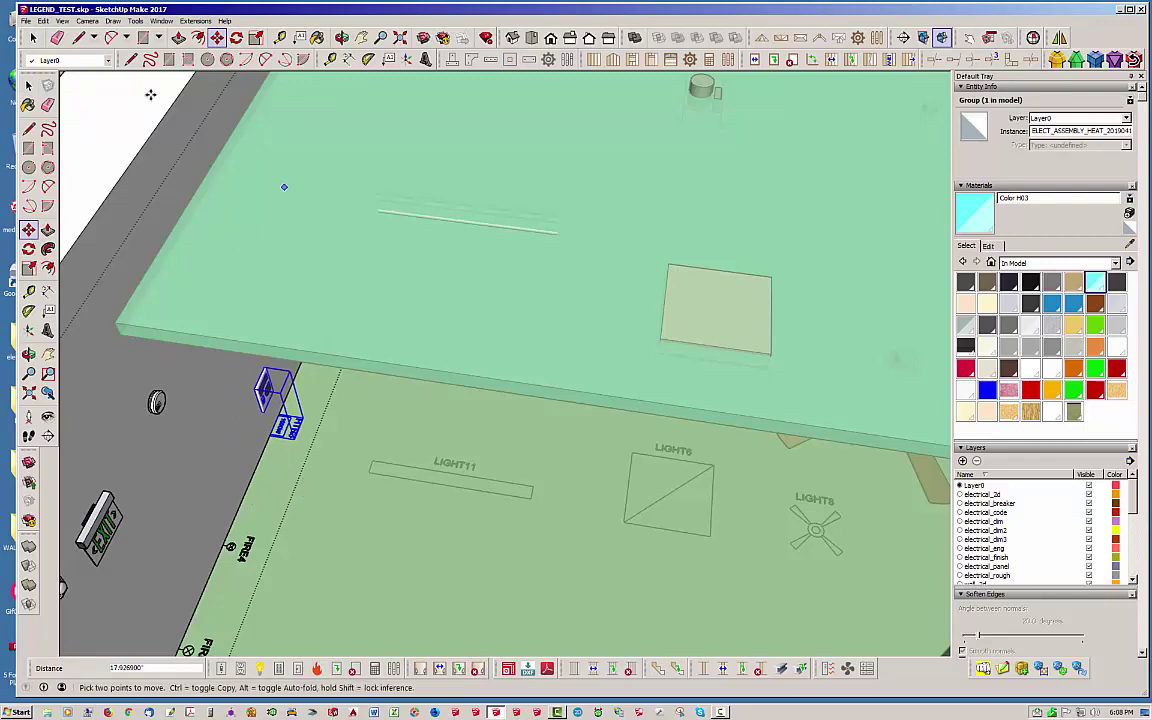
- Close the side wall group and update the LIGHT11 fluorescent light with the Edit Electrical tool, keeping its options as they are
{"action": "left_click", "coordinate": [32, 37]}
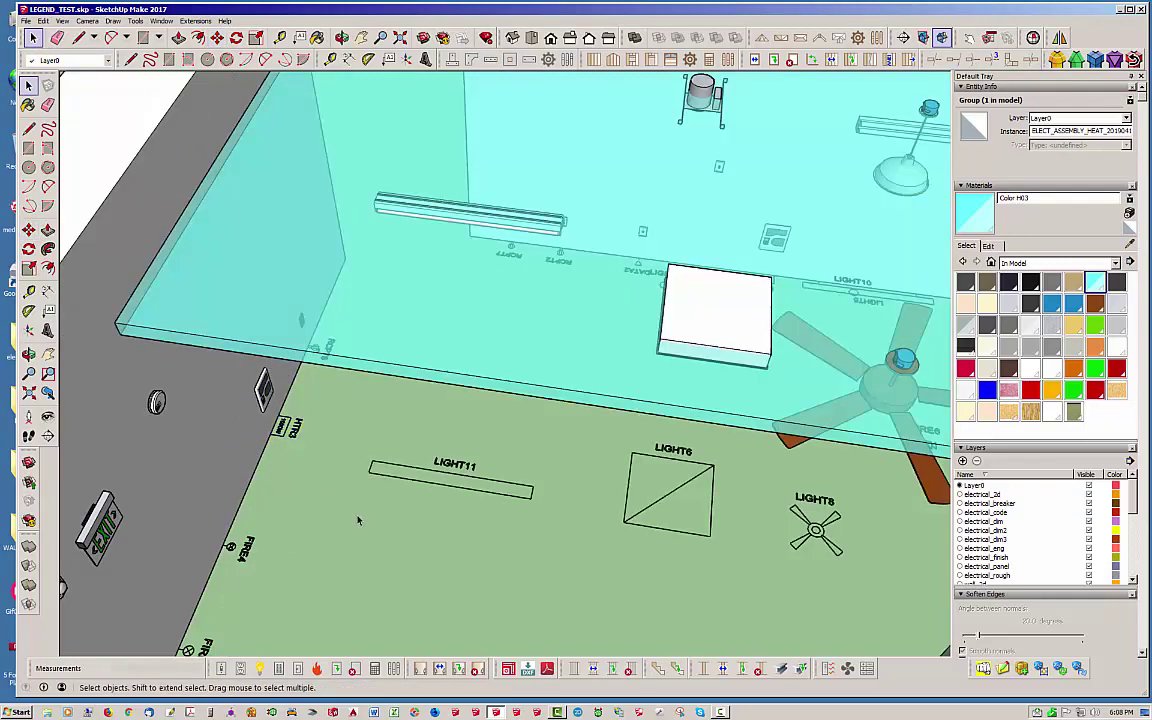
{"action": "middle_click_drag", "start_coordinate": [358, 519], "coordinate": [276, 375]}
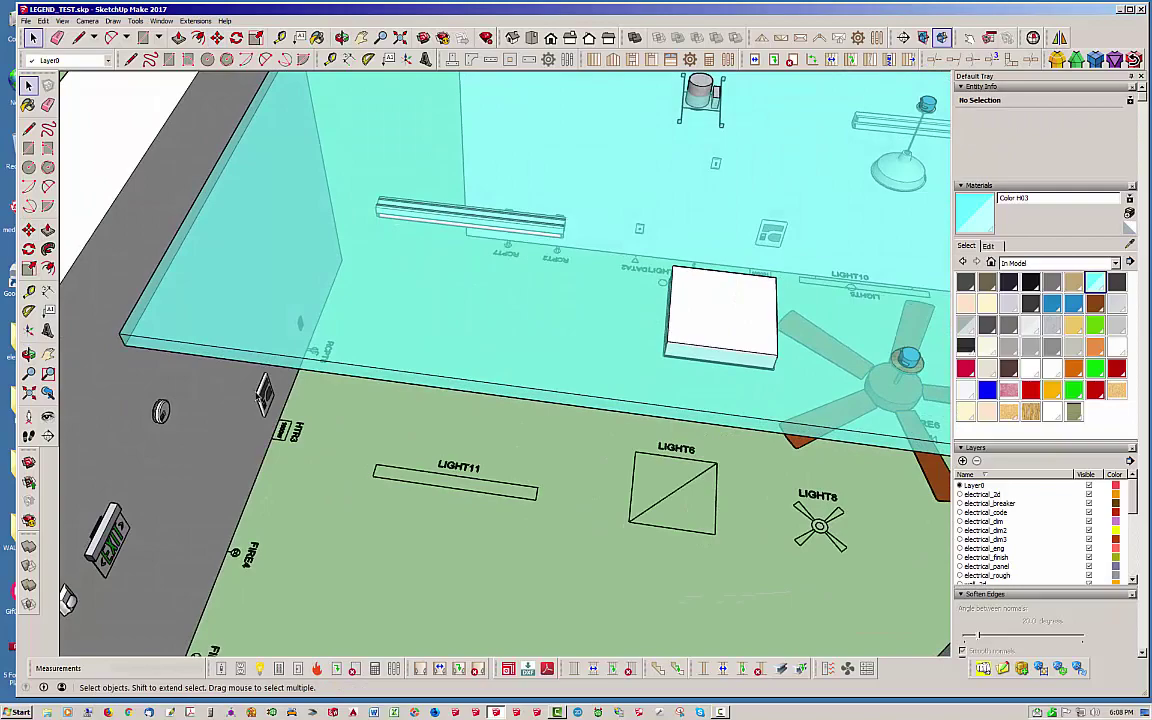
{"action": "mouse_move", "coordinate": [384, 452]}
{"action": "middle_mouse_down"}
{"action": "mouse_move", "coordinate": [527, 442]}
{"action": "mouse_move", "coordinate": [399, 381]}
{"action": "mouse_move", "coordinate": [470, 480]}
{"action": "mouse_move", "coordinate": [569, 472]}
{"action": "mouse_move", "coordinate": [502, 503]}
{"action": "mouse_move", "coordinate": [365, 490]}
{"action": "mouse_move", "coordinate": [440, 390]}
{"action": "mouse_move", "coordinate": [404, 287]}
{"action": "mouse_move", "coordinate": [424, 272]}
{"action": "mouse_move", "coordinate": [514, 285]}
{"action": "mouse_move", "coordinate": [565, 407]}
{"action": "mouse_move", "coordinate": [570, 390]}
{"action": "mouse_move", "coordinate": [548, 368]}
{"action": "mouse_move", "coordinate": [542, 258]}
{"action": "mouse_move", "coordinate": [555, 260]}
{"action": "mouse_move", "coordinate": [525, 300]}
{"action": "mouse_move", "coordinate": [589, 370]}
{"action": "mouse_move", "coordinate": [551, 207]}
{"action": "mouse_move", "coordinate": [490, 158]}
{"action": "middle_mouse_up"}
{"action": "scroll", "coordinate": [489, 160], "scroll_direction": "up", "scroll_amount": 4}
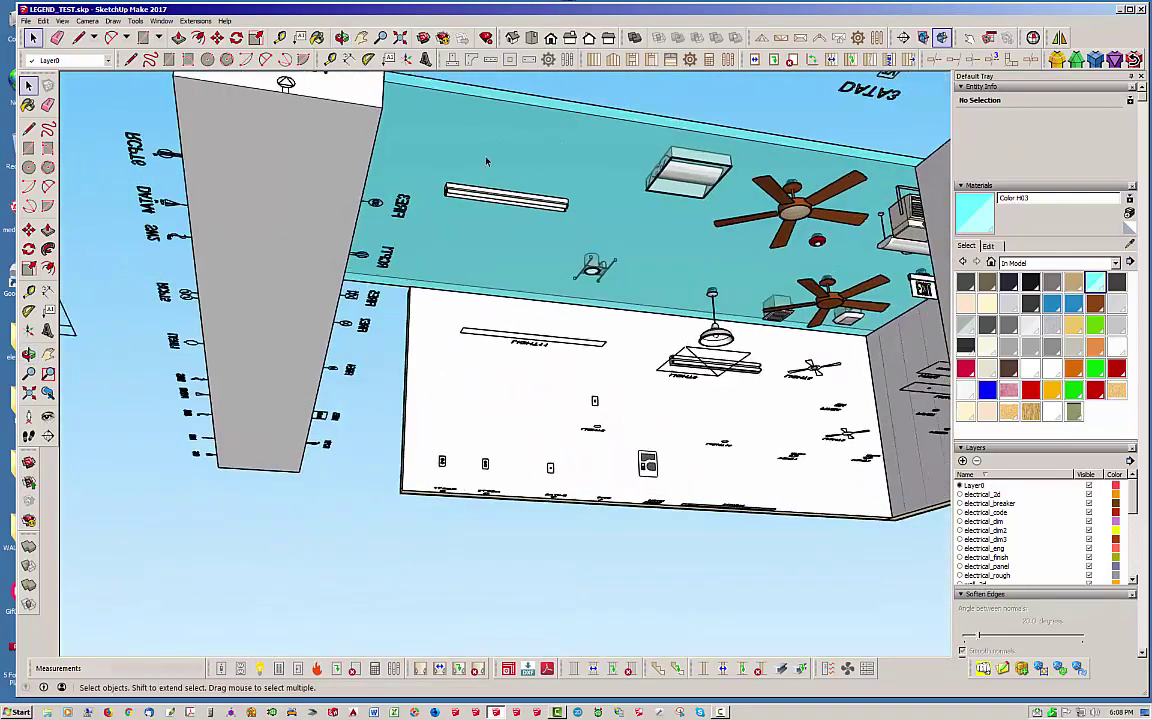
{"action": "left_click", "coordinate": [338, 668]}
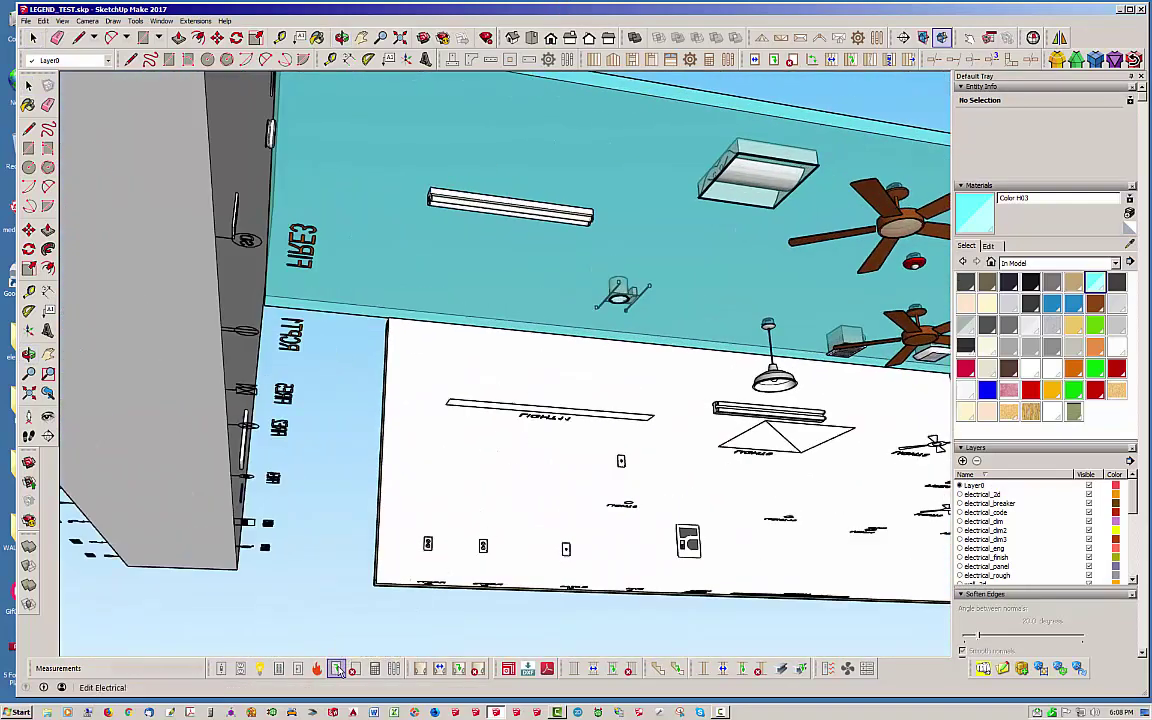
{"action": "left_click", "coordinate": [573, 220]}
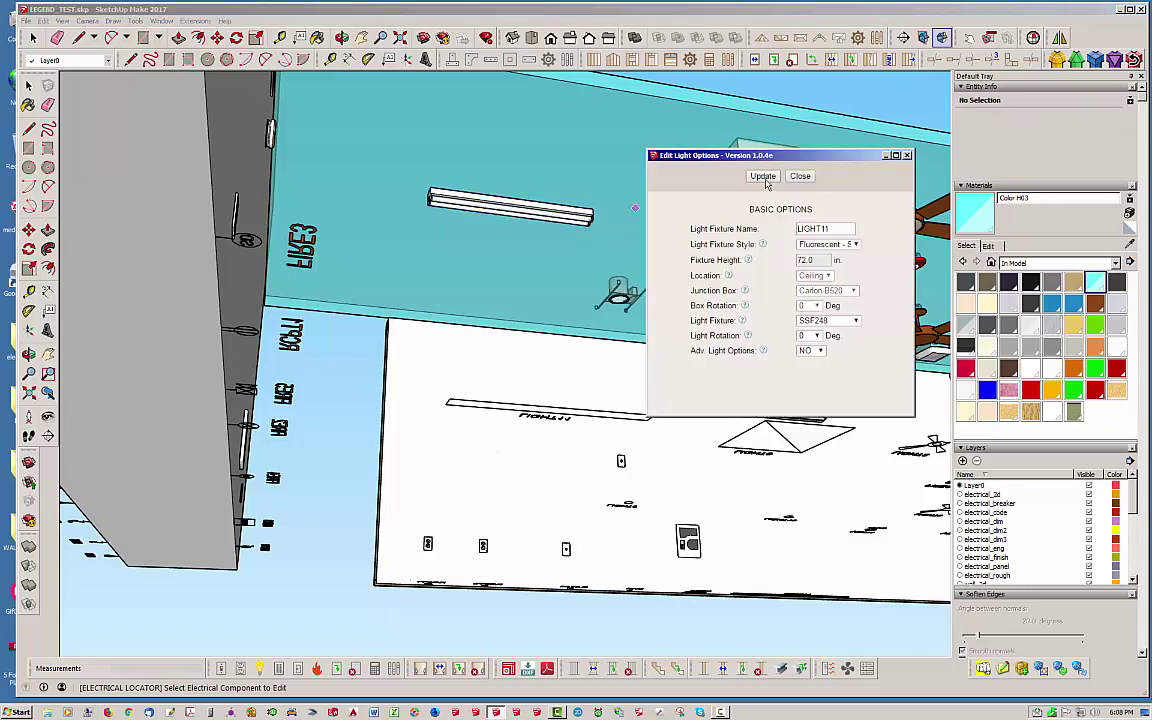
{"action": "left_click", "coordinate": [765, 177]}
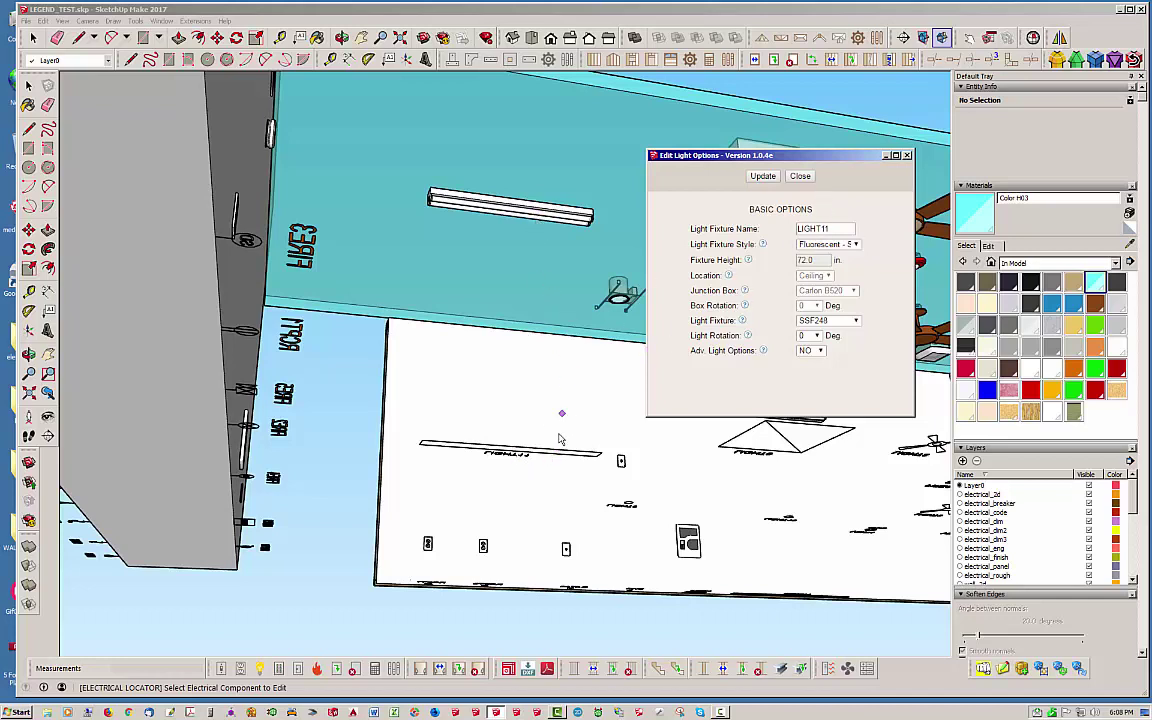
{"action": "left_click", "coordinate": [800, 181]}
- Examine the LIGHT11 fluorescent light and its plan symbol from above and below the ceiling
{"action": "middle_click_drag", "start_coordinate": [648, 249], "coordinate": [607, 550]}
{"action": "scroll", "coordinate": [368, 370], "scroll_direction": "down", "scroll_amount": 3}
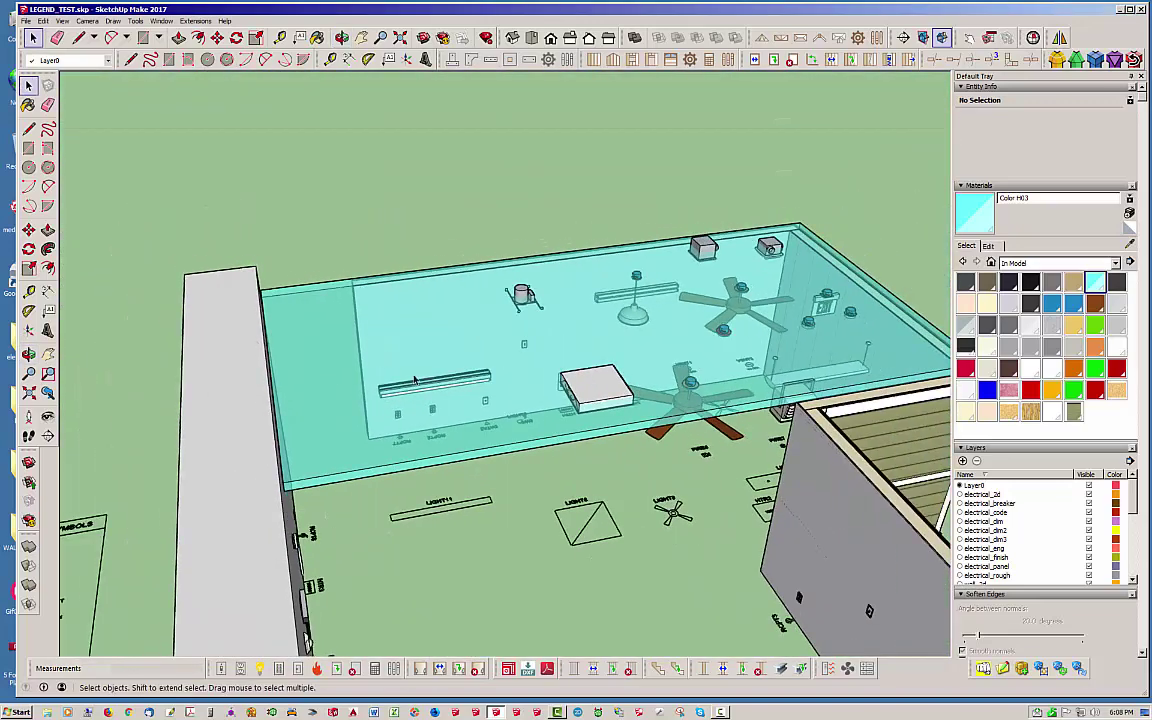
{"action": "middle_click_drag", "start_coordinate": [512, 395], "coordinate": [478, 481]}
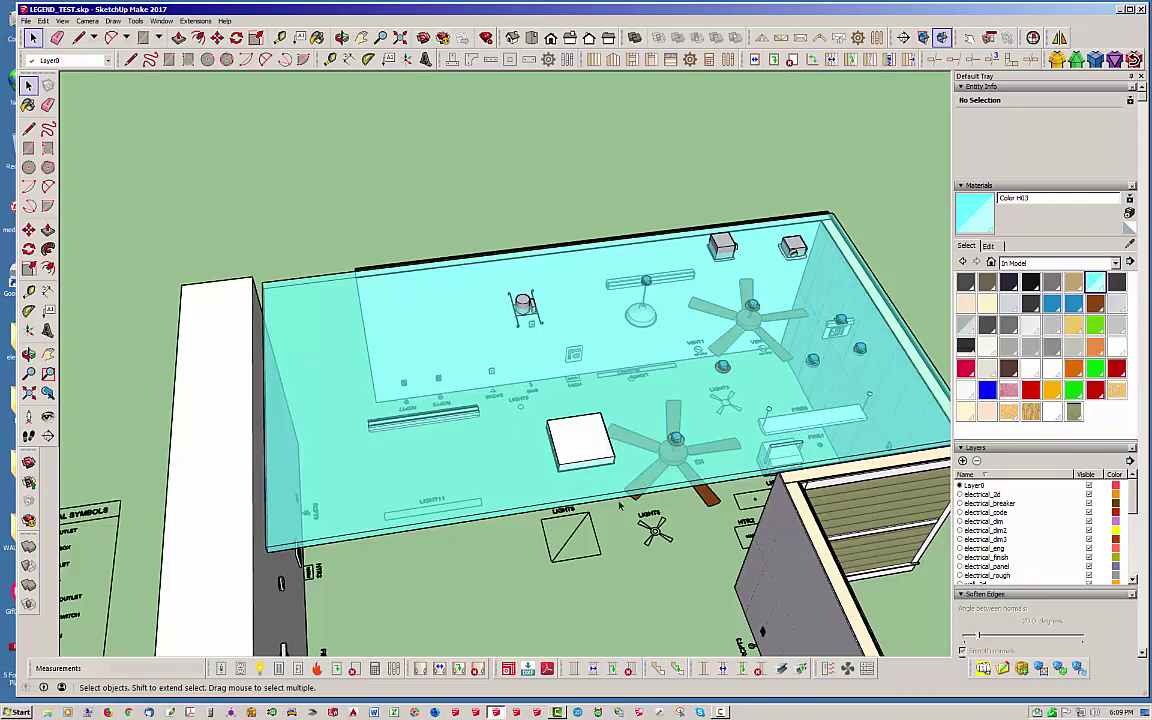
{"action": "middle_click_drag", "start_coordinate": [607, 477], "coordinate": [428, 236]}
{"action": "scroll", "coordinate": [428, 243], "scroll_direction": "up", "scroll_amount": 5}
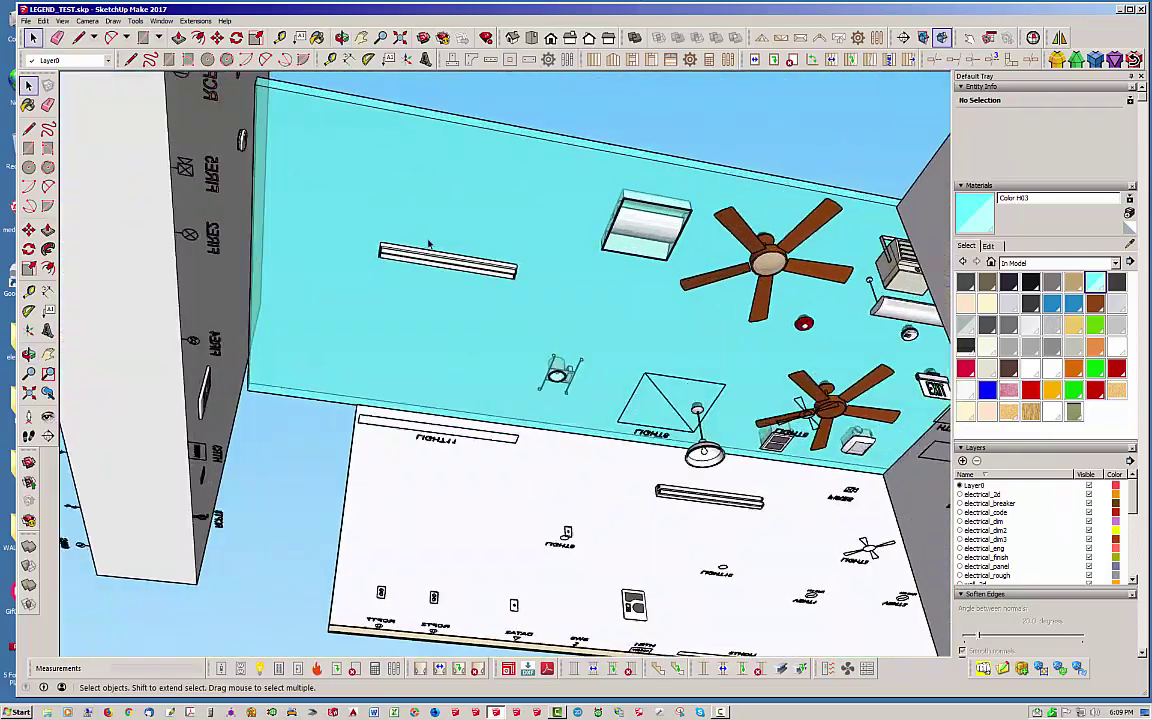
{"action": "middle_click_drag", "start_coordinate": [603, 308], "coordinate": [586, 373]}
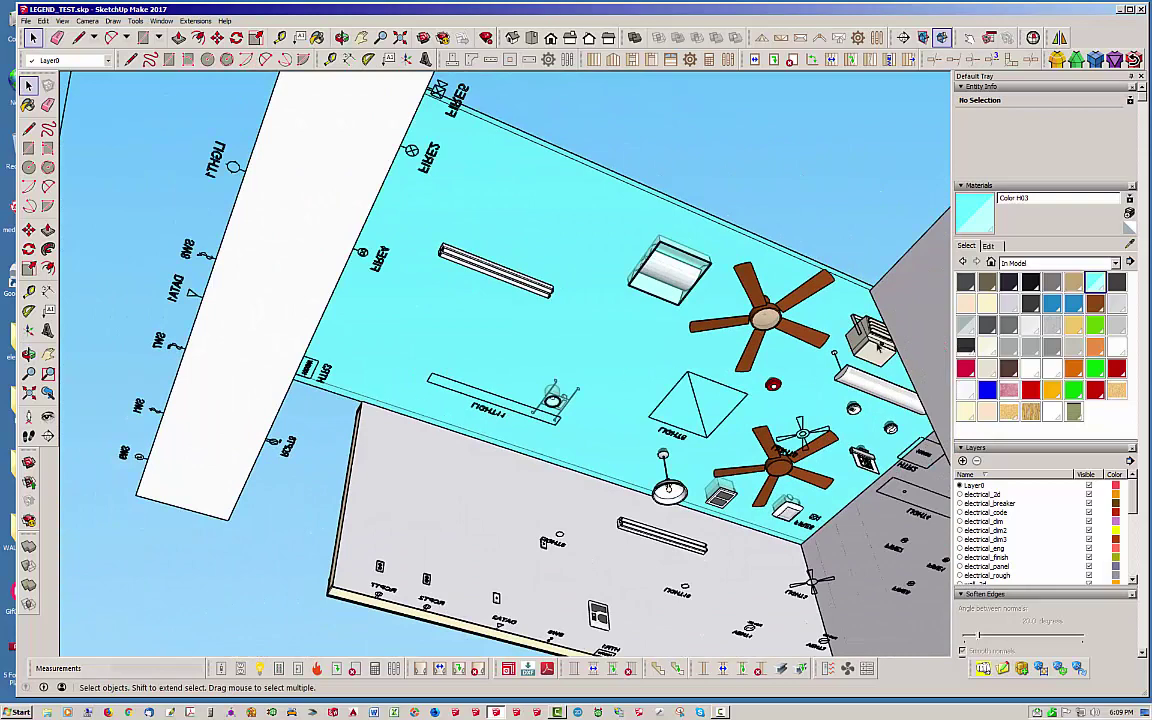
- Set the LIGHT11 fluorescent light's rotation to 45 degrees with the Edit Electrical tool and update it
{"action": "middle_click_drag", "start_coordinate": [529, 365], "coordinate": [434, 286]}
{"action": "scroll", "coordinate": [446, 288], "scroll_direction": "up", "scroll_amount": 2}
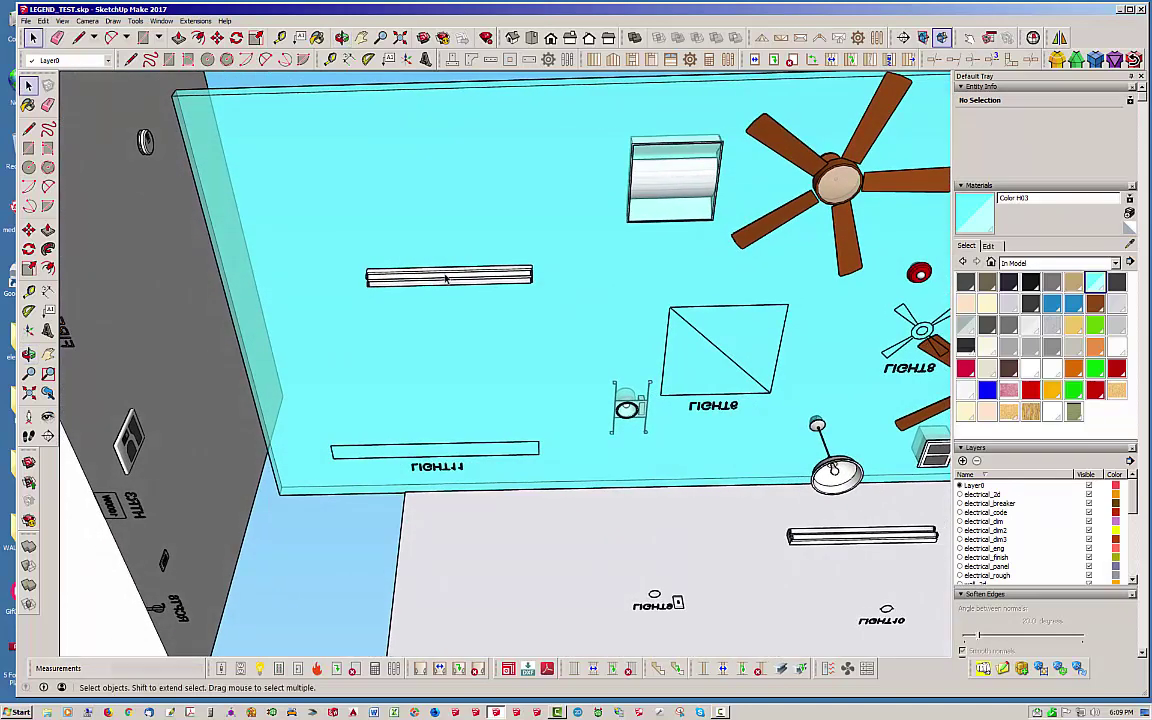
{"action": "left_click", "coordinate": [335, 668]}
{"action": "left_click", "coordinate": [513, 284]}
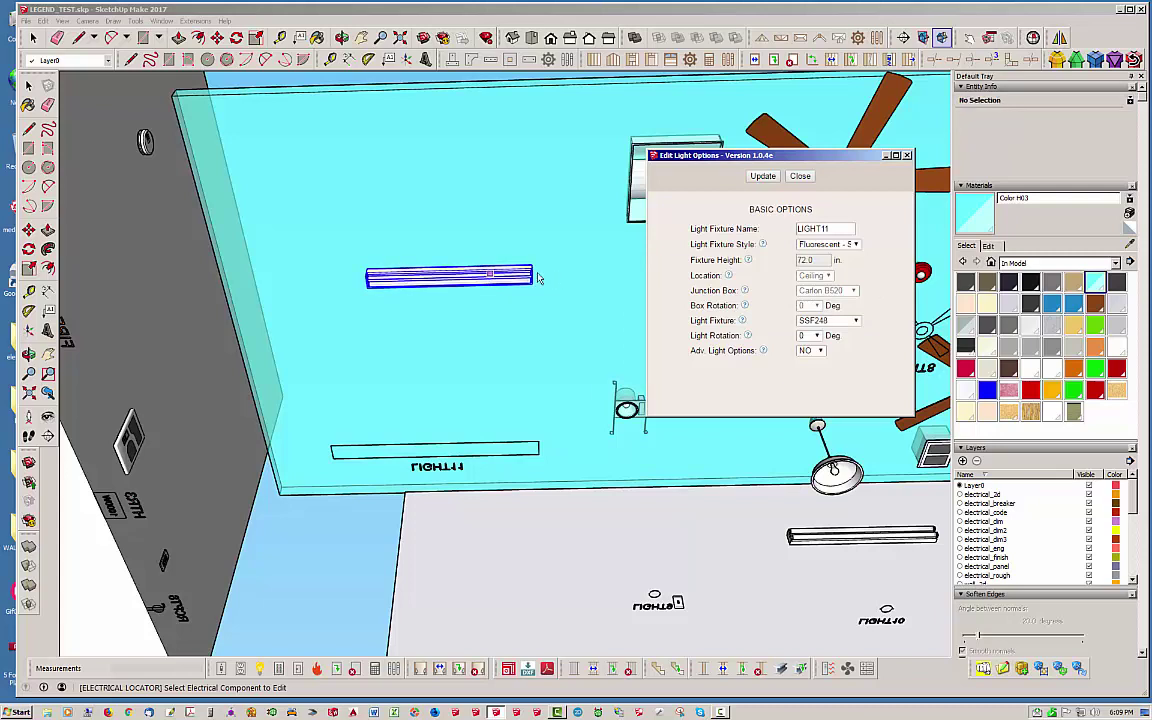
{"action": "left_click", "coordinate": [818, 337]}
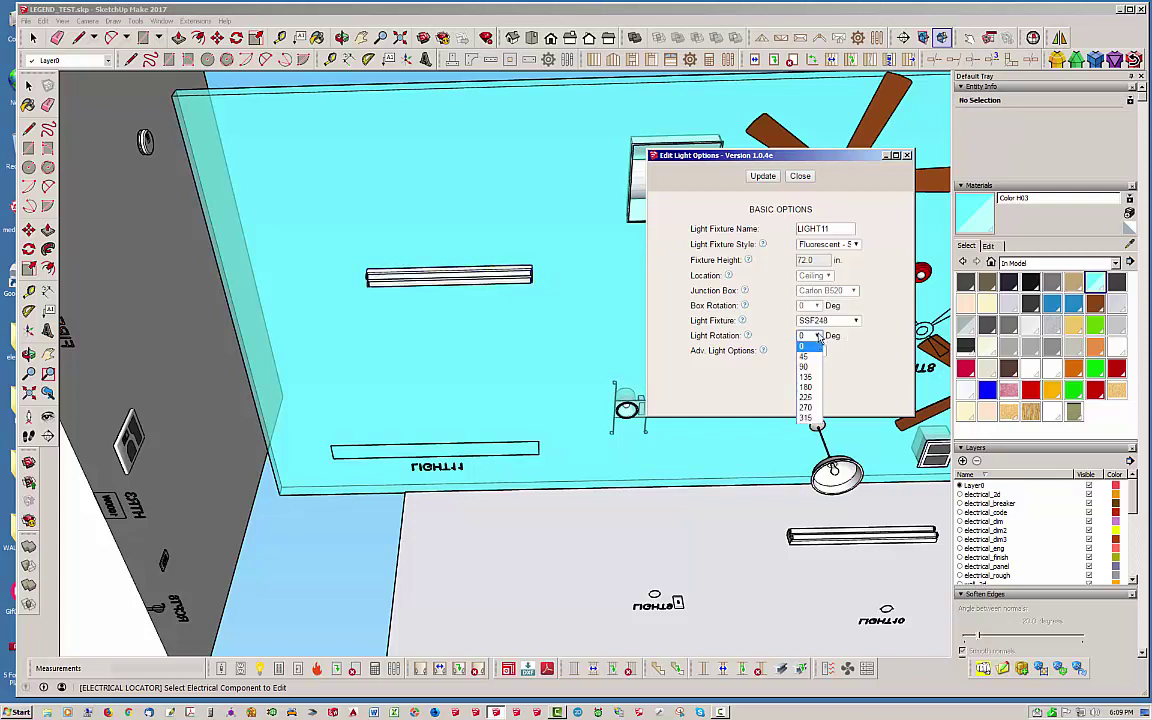
{"action": "left_click", "coordinate": [808, 357]}
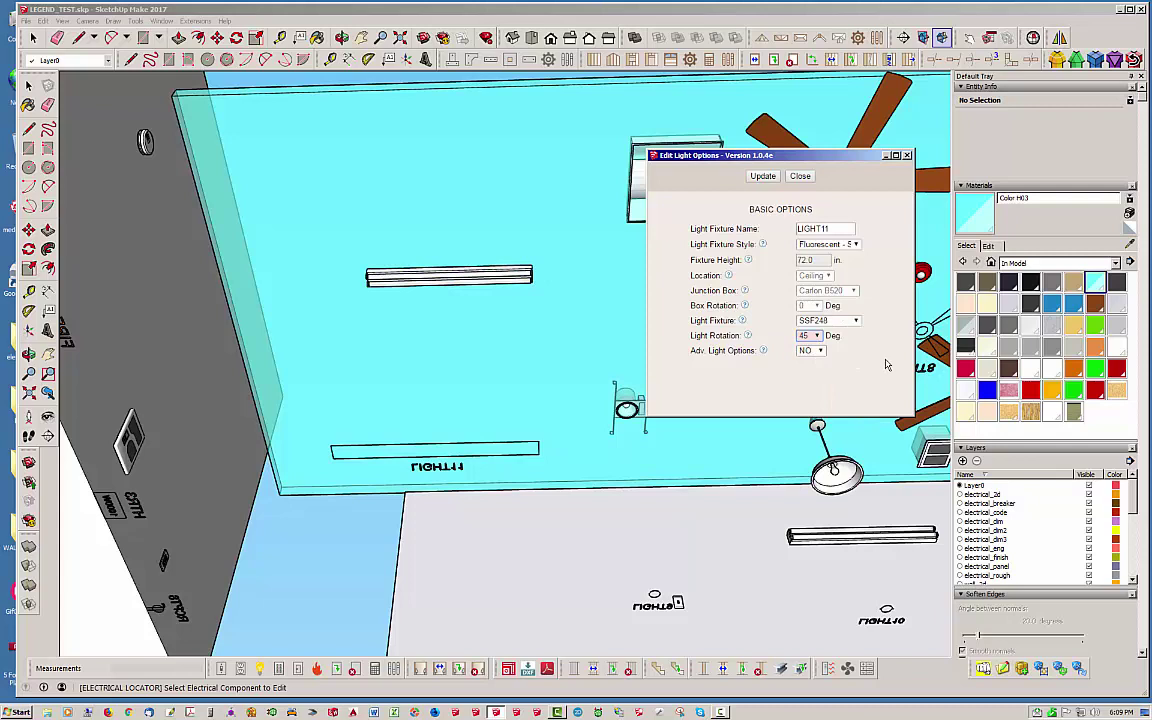
{"action": "left_click", "coordinate": [763, 177]}
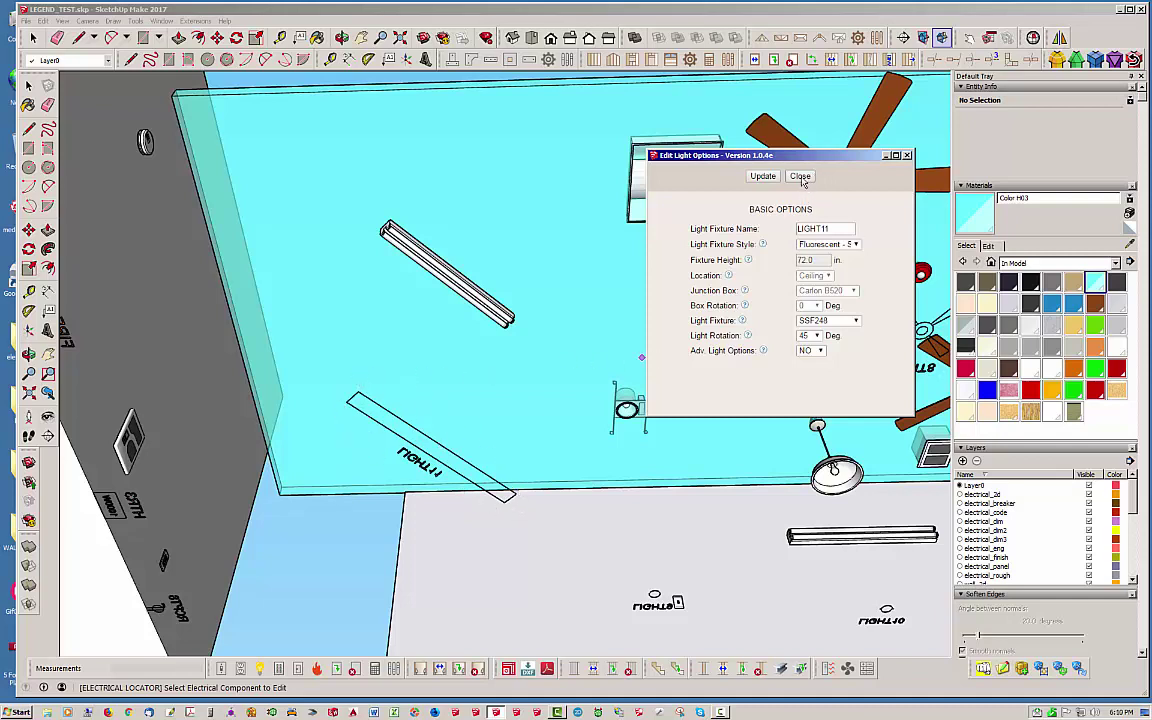
{"action": "left_click", "coordinate": [772, 177]}
{"action": "left_click", "coordinate": [800, 176]}
- Set the heater rotation of the HTR2 ceiling shop heater to 45 degrees with the Edit Electrical tool and update it
{"action": "middle_click_drag", "start_coordinate": [818, 329], "coordinate": [633, 376]}
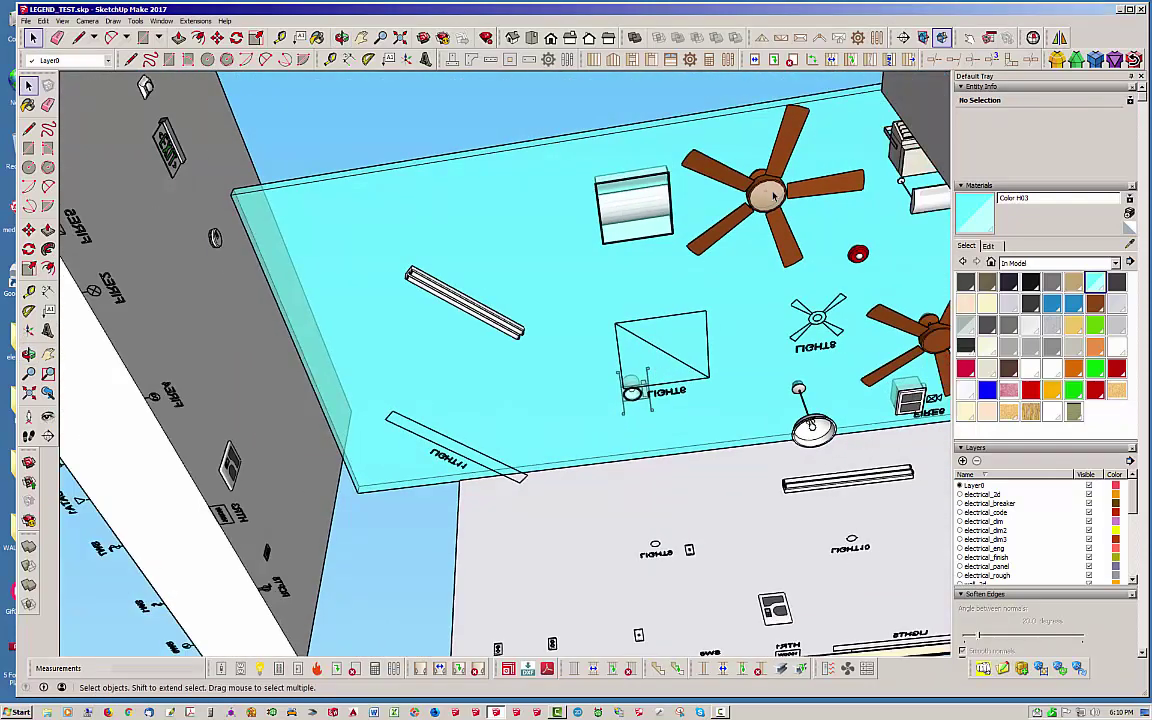
{"action": "mouse_move", "coordinate": [770, 200]}
{"action": "middle_mouse_down"}
{"action": "mouse_move", "coordinate": [750, 165]}
{"action": "mouse_move", "coordinate": [760, 178]}
{"action": "middle_mouse_up"}
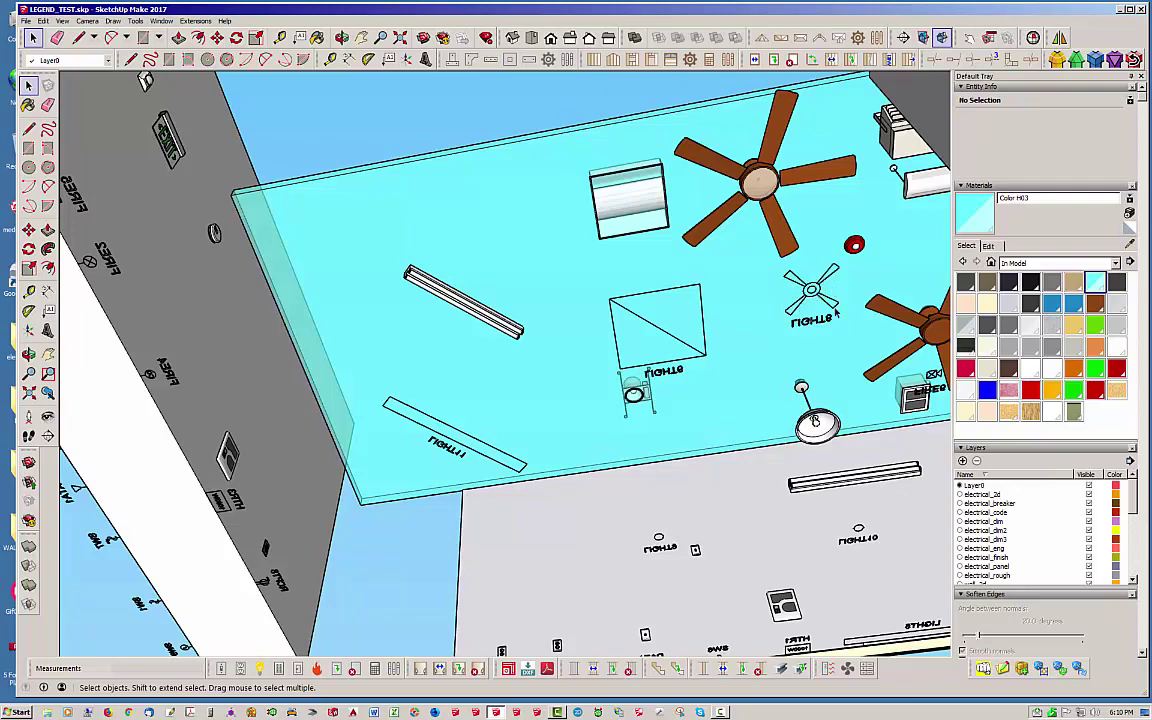
{"action": "middle_click_drag", "start_coordinate": [836, 313], "coordinate": [632, 402]}
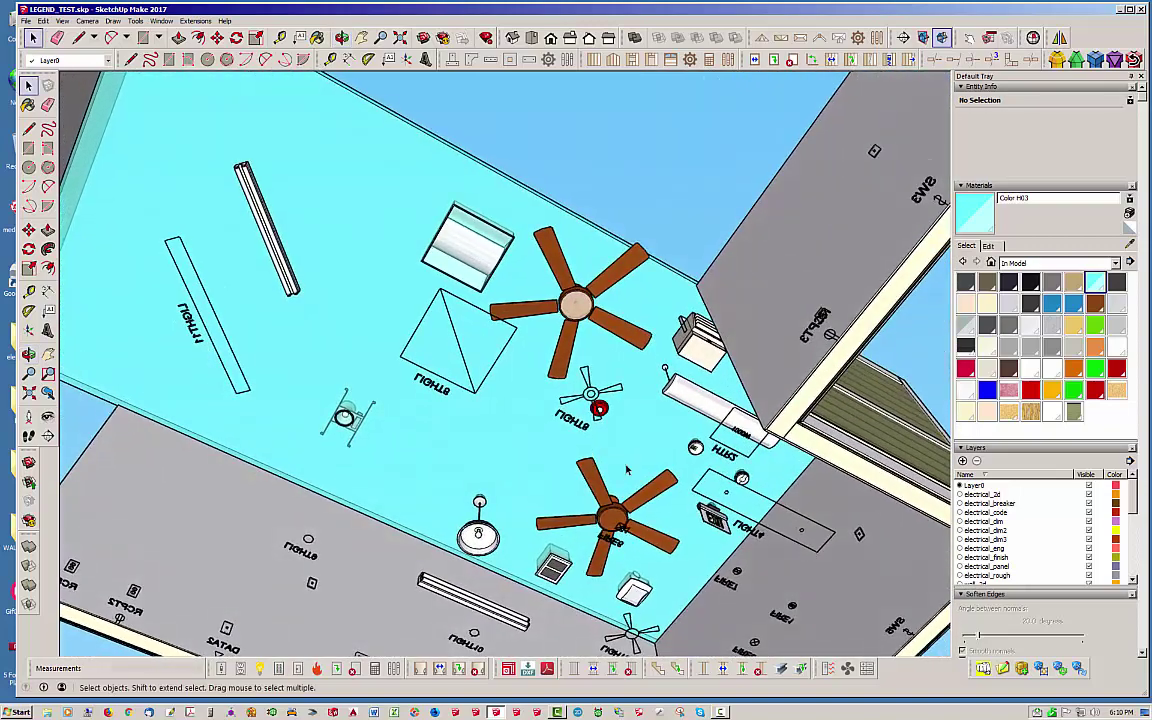
{"action": "left_click", "coordinate": [336, 669]}
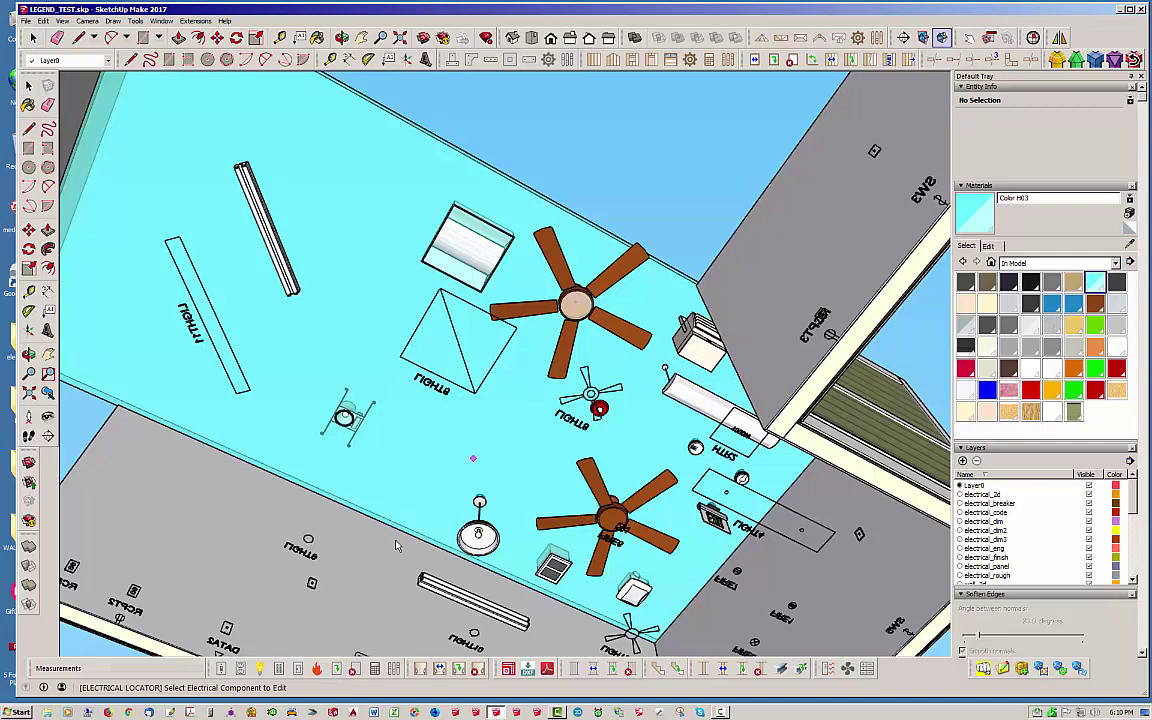
{"action": "middle_click_drag", "start_coordinate": [486, 350], "coordinate": [604, 412]}
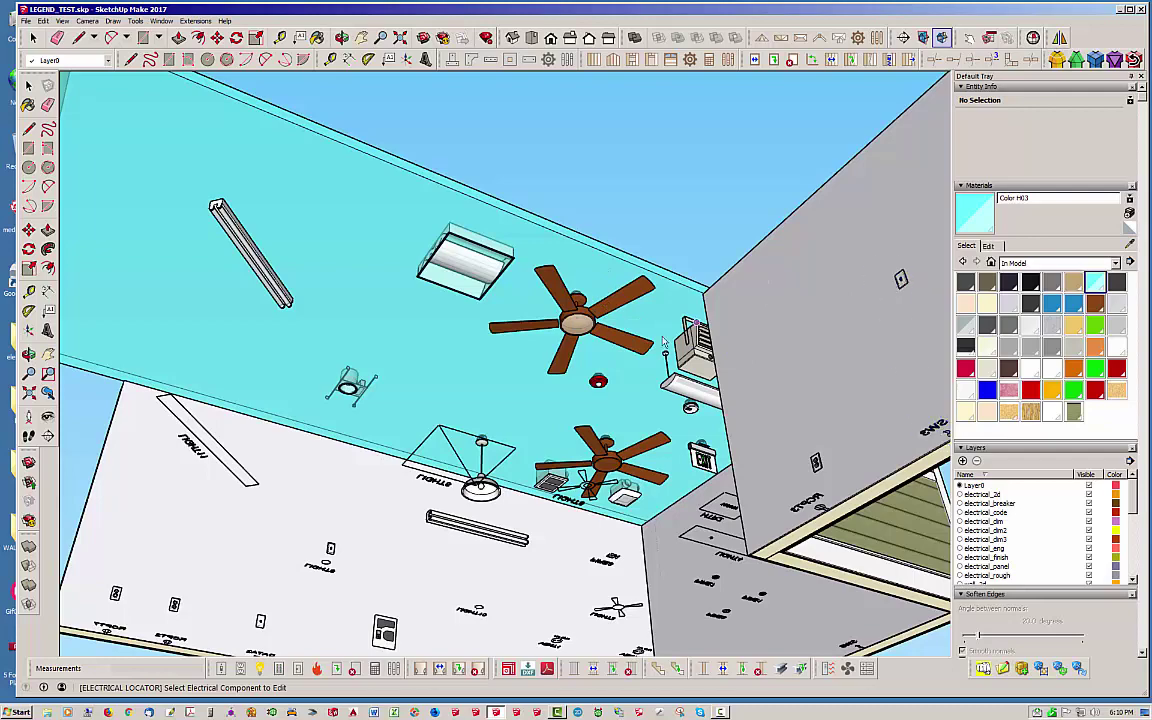
{"action": "middle_click_drag", "start_coordinate": [606, 286], "coordinate": [668, 418]}
{"action": "scroll", "coordinate": [665, 418], "scroll_direction": "up", "scroll_amount": 2}
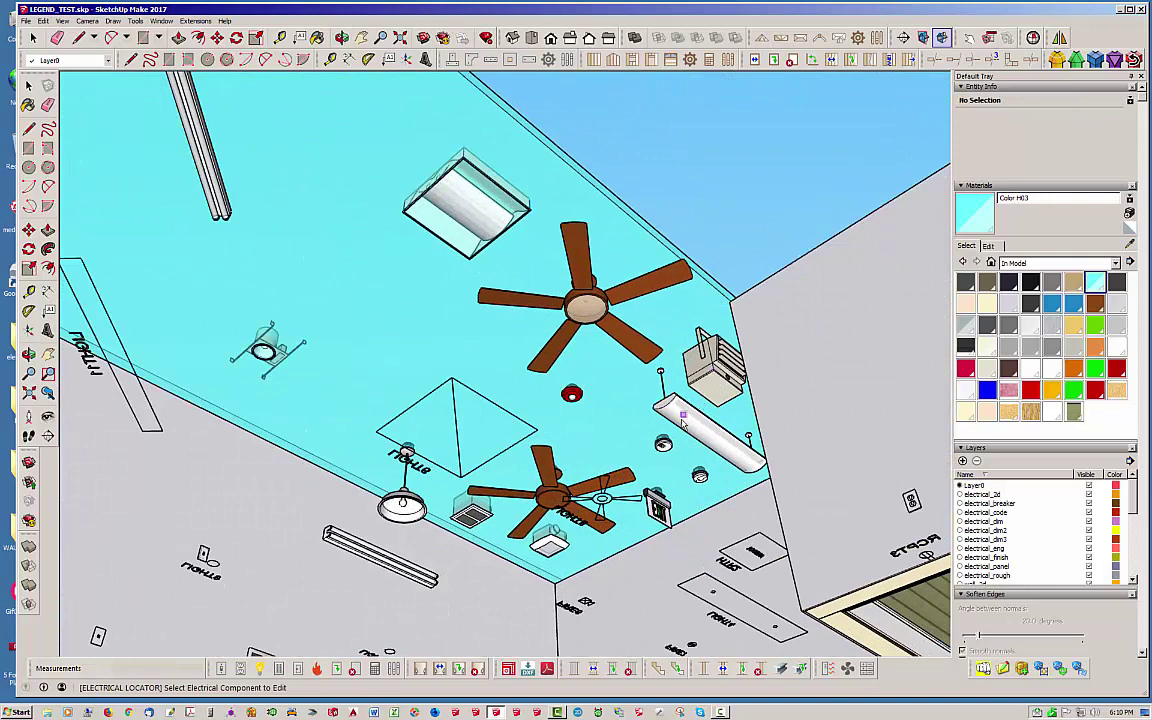
{"action": "left_click", "coordinate": [677, 401]}
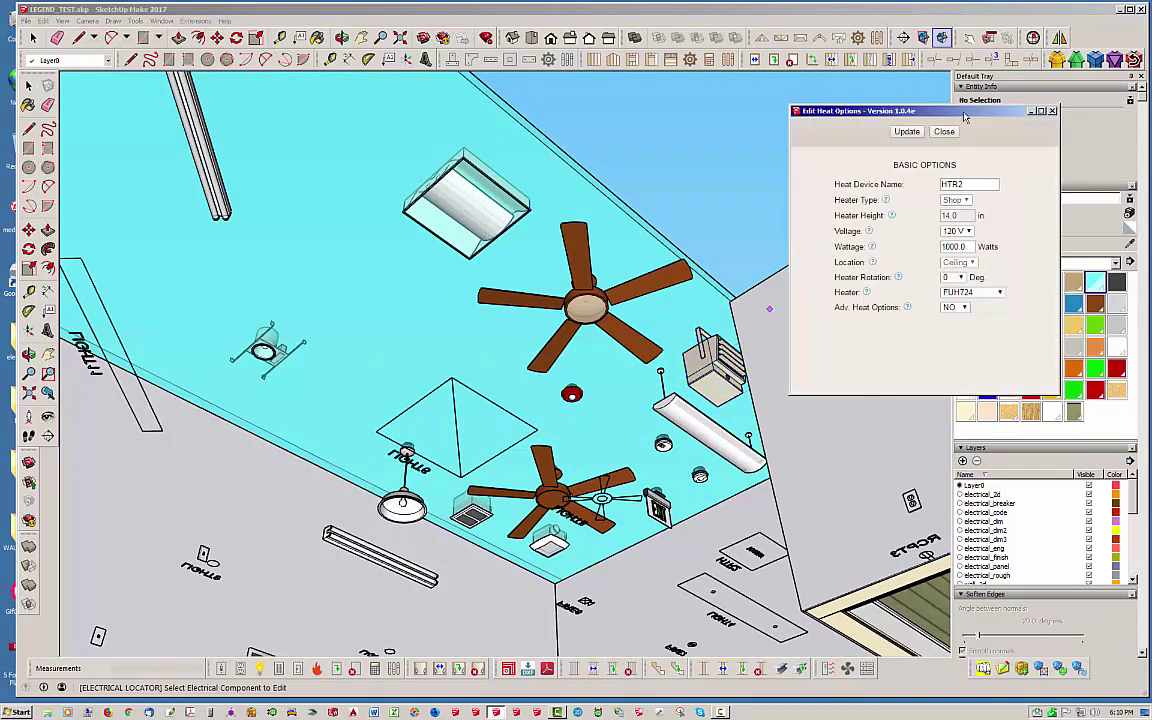
{"action": "left_click_drag", "start_coordinate": [965, 112], "coordinate": [1018, 90]}
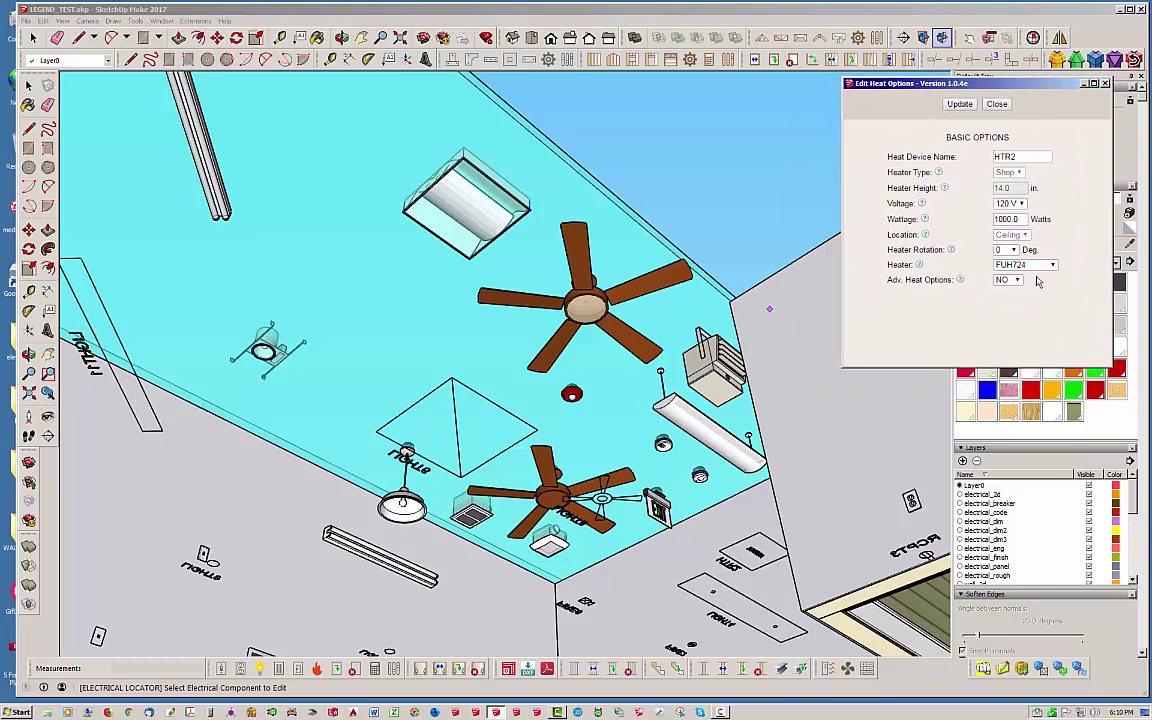
{"action": "left_click", "coordinate": [1008, 249]}
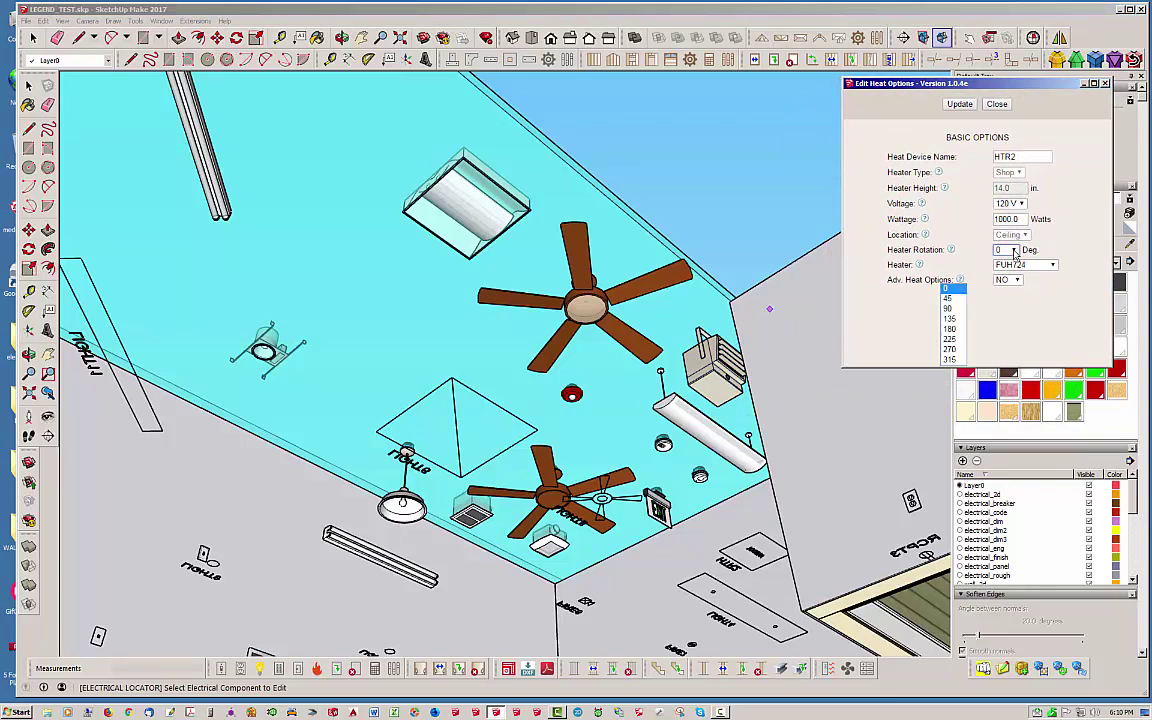
{"action": "left_click", "coordinate": [957, 299]}
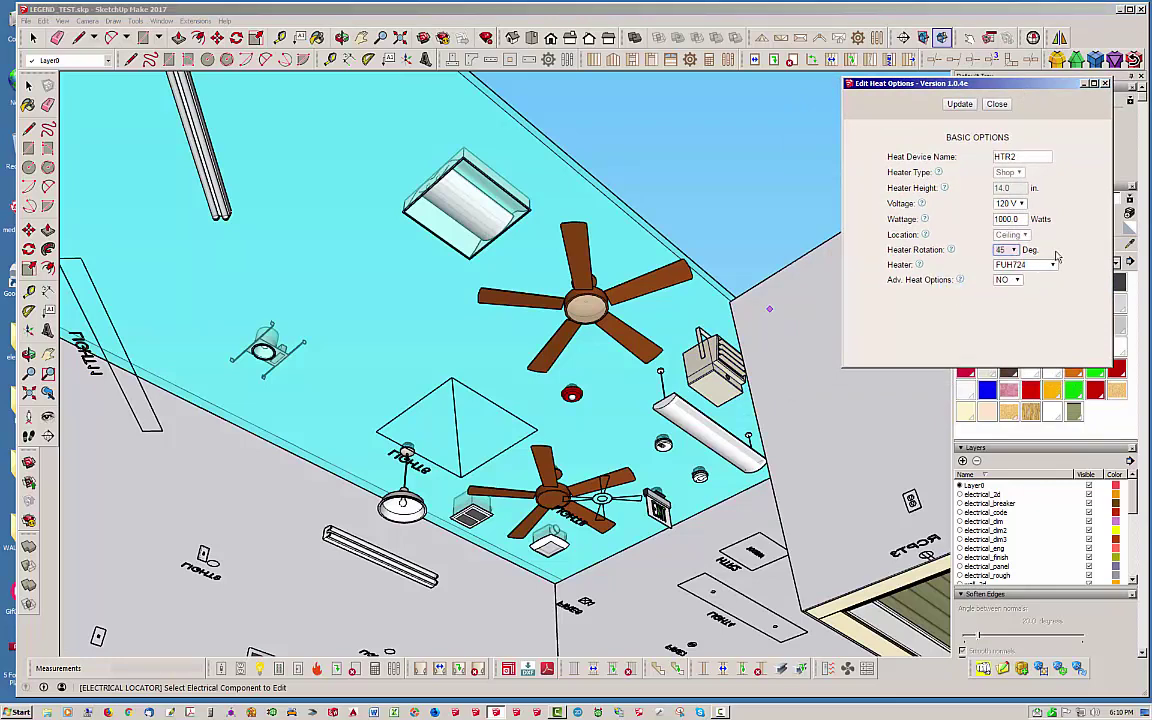
{"action": "left_click", "coordinate": [958, 105]}
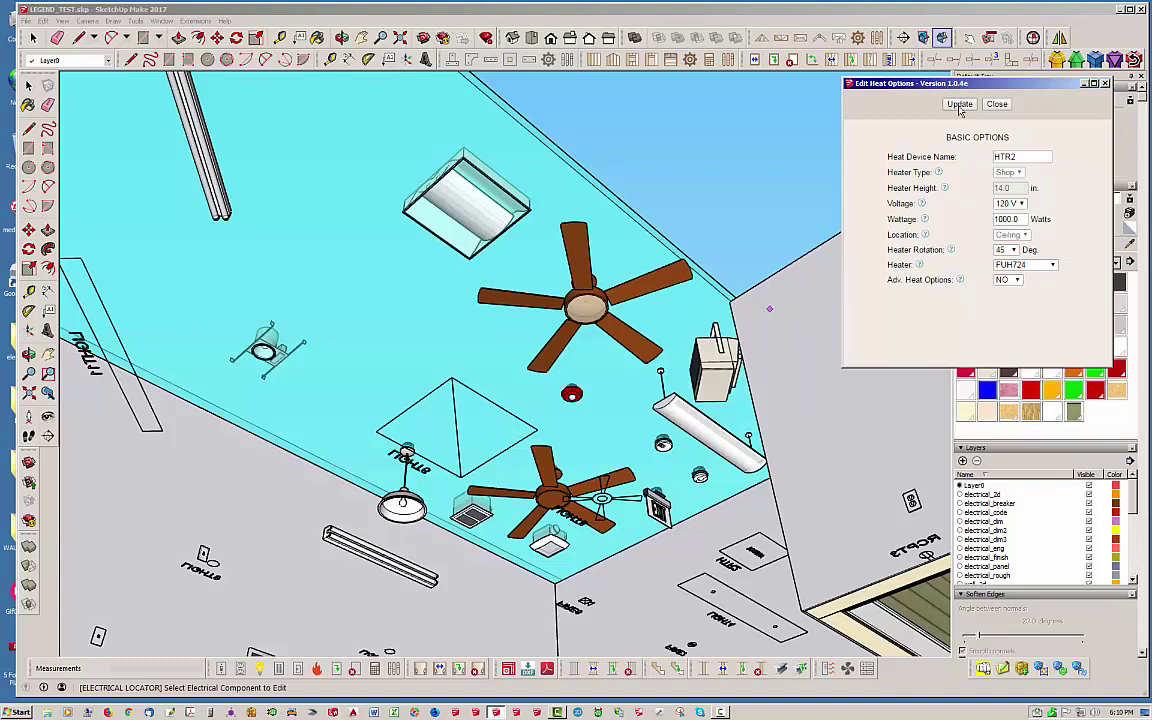
- Examine the rotated HTR2 heater and its symbol from below the ceiling, and close the heat options
{"action": "middle_click_drag", "start_coordinate": [791, 460], "coordinate": [680, 354]}
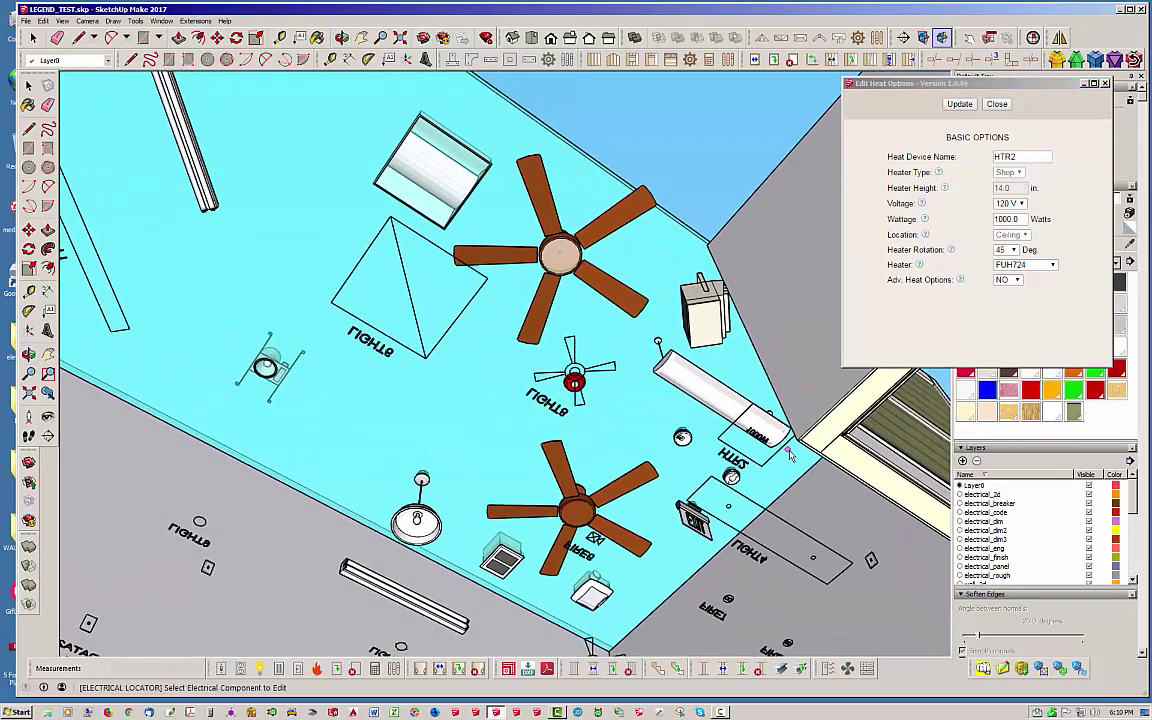
{"action": "mouse_move", "coordinate": [692, 397]}
{"action": "middle_mouse_down"}
{"action": "mouse_move", "coordinate": [726, 480]}
{"action": "mouse_move", "coordinate": [708, 414]}
{"action": "middle_mouse_up"}
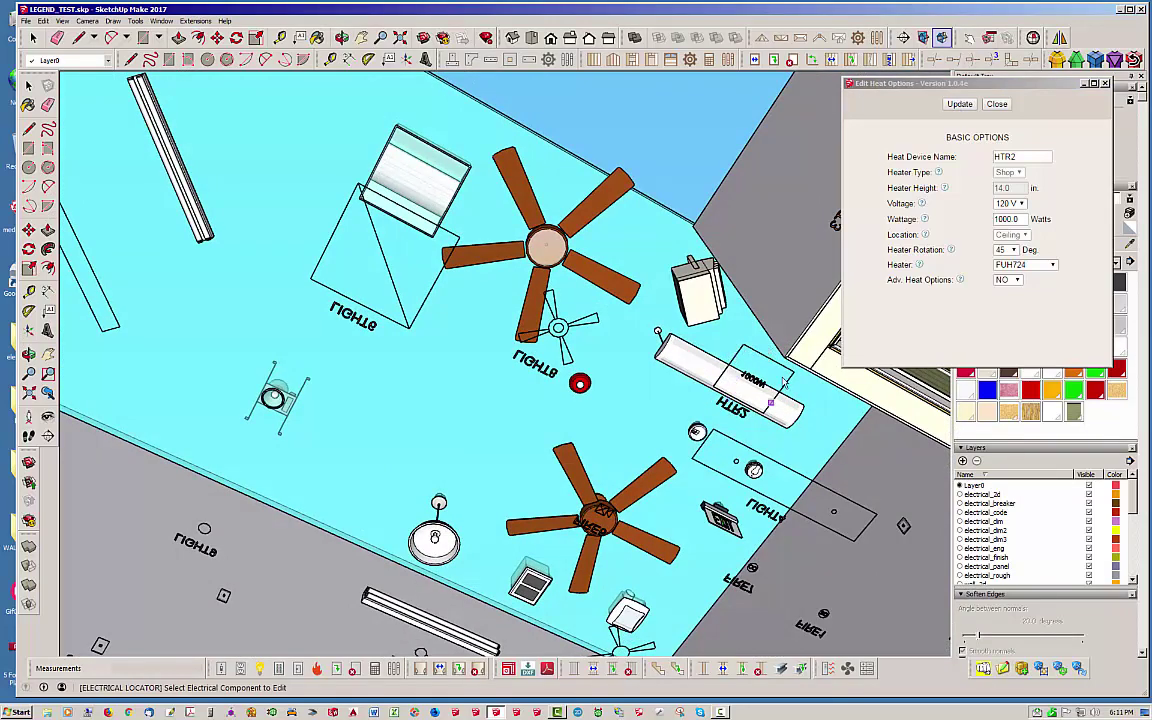
{"action": "middle_click_drag", "start_coordinate": [684, 277], "coordinate": [790, 441]}
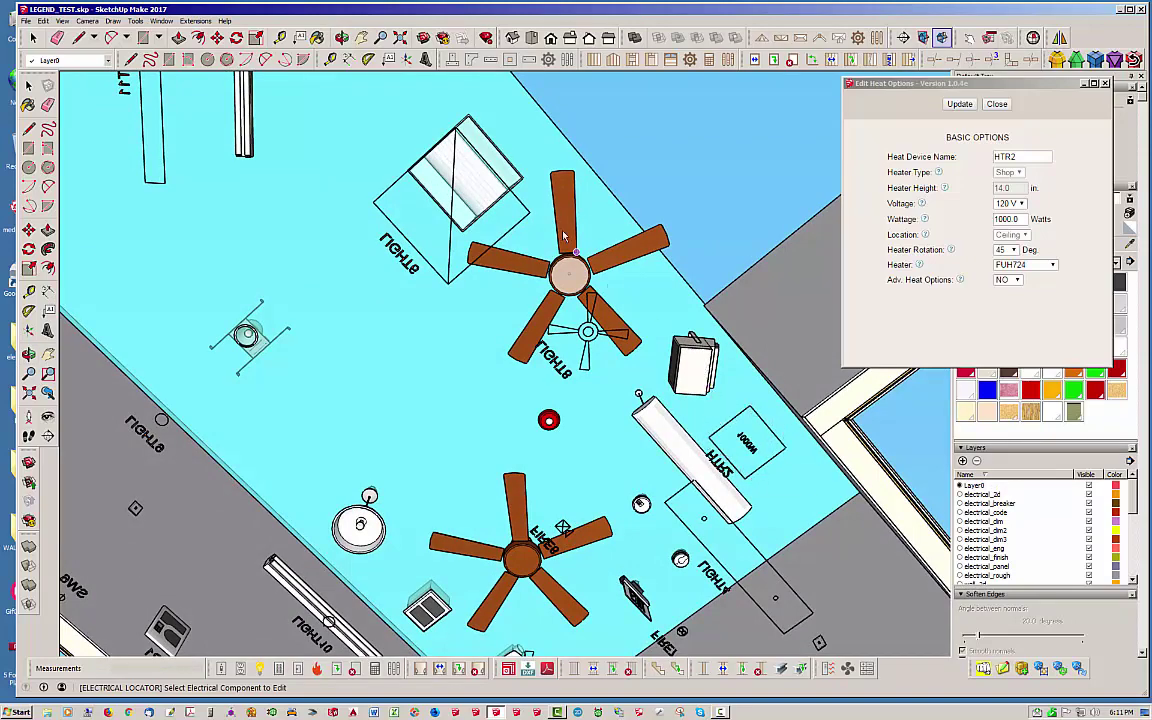
{"action": "middle_click_drag", "start_coordinate": [564, 236], "coordinate": [613, 288]}
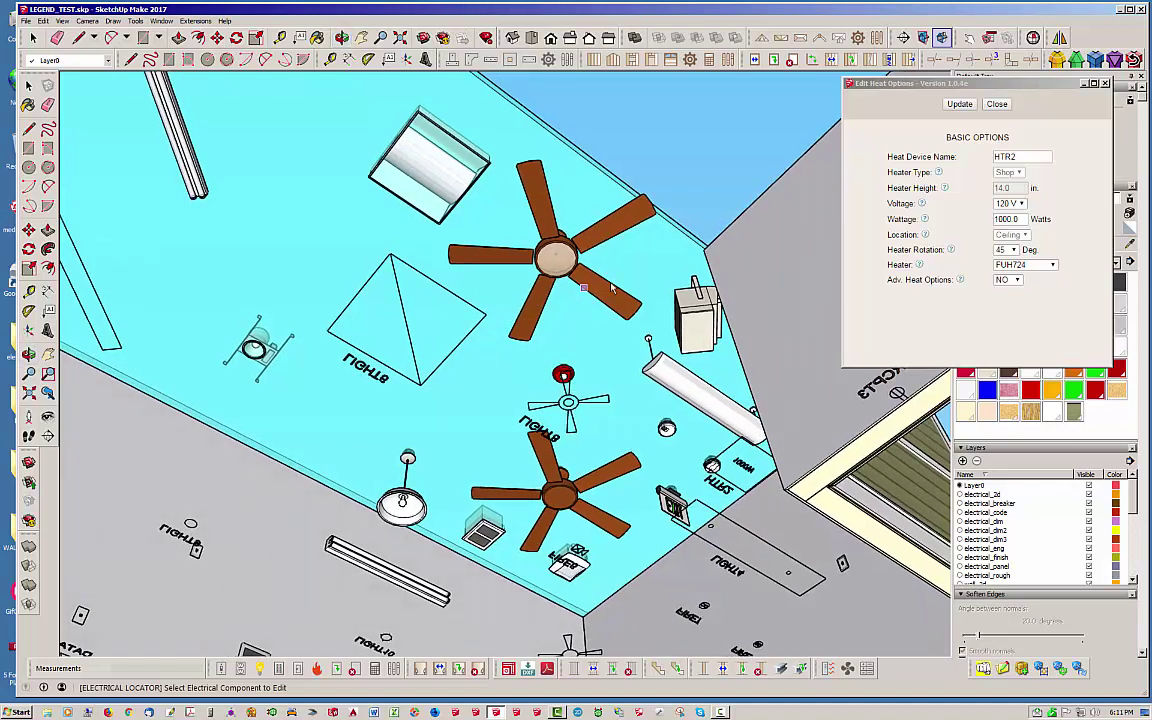
{"action": "left_click", "coordinate": [1004, 104]}
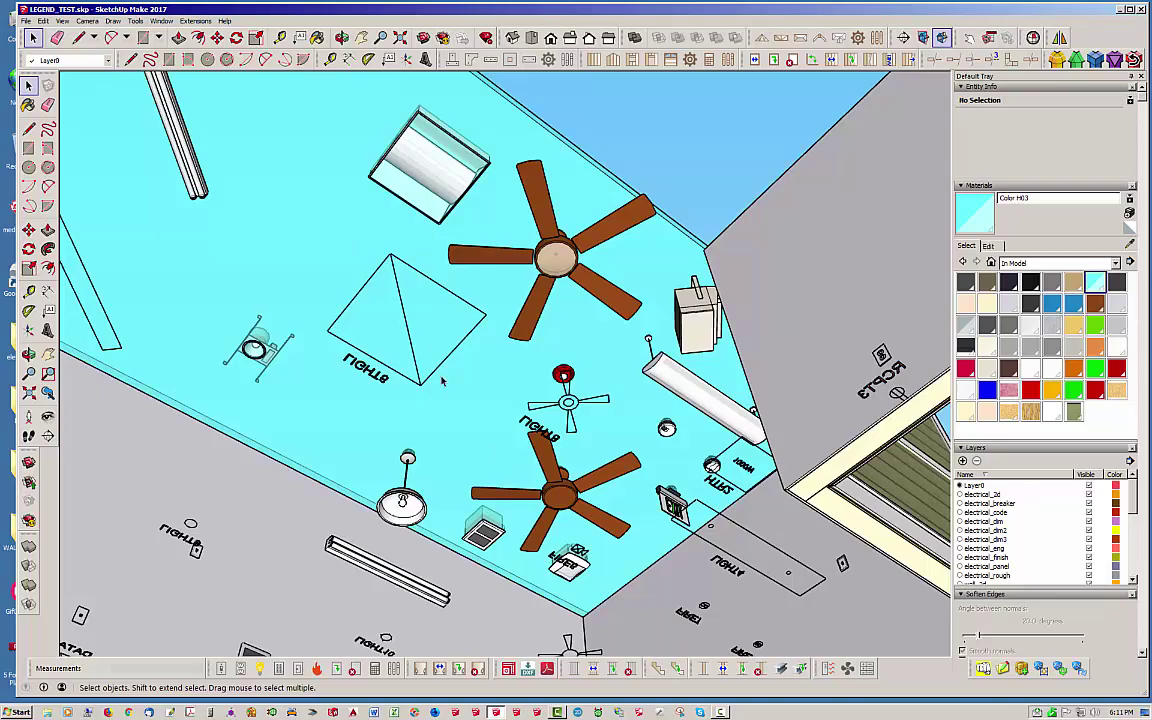
- Examine the ceiling devices, the outer wall and the electrical symbols legend from above and outside the building
{"action": "middle_click_drag", "start_coordinate": [443, 380], "coordinate": [440, 712]}
{"action": "middle_click_drag", "start_coordinate": [473, 317], "coordinate": [377, 555]}
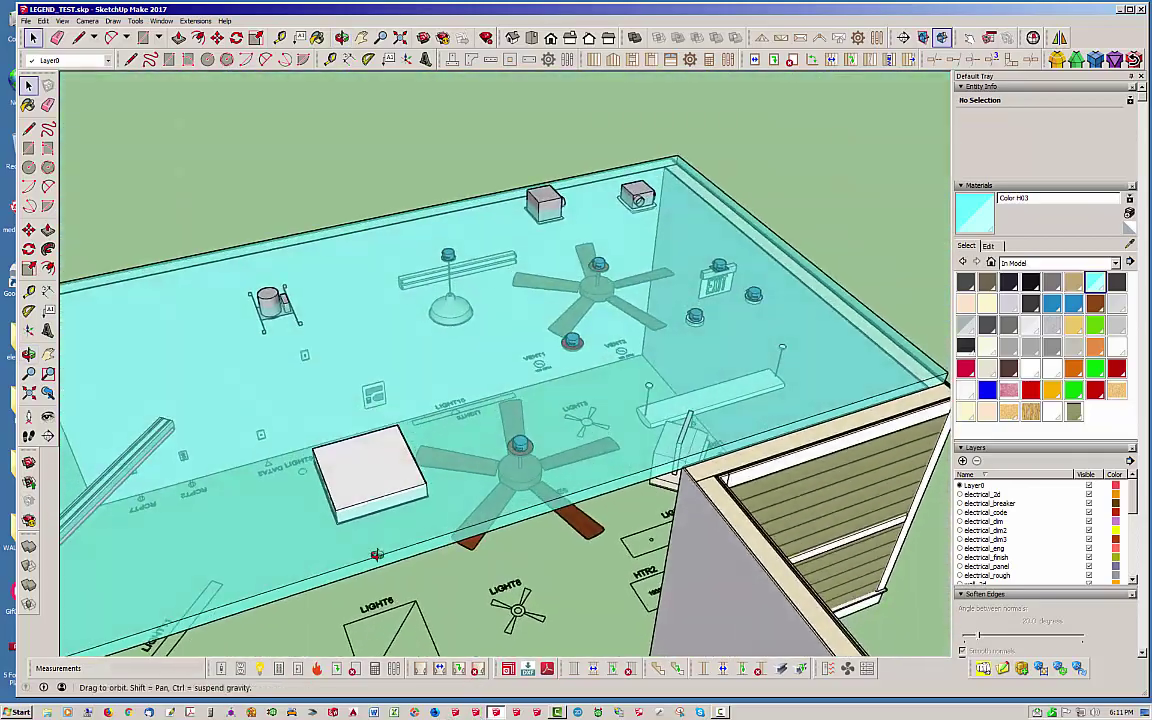
{"action": "scroll", "coordinate": [607, 288], "scroll_direction": "down", "scroll_amount": 6}
{"action": "middle_click_drag", "start_coordinate": [492, 471], "coordinate": [695, 490]}
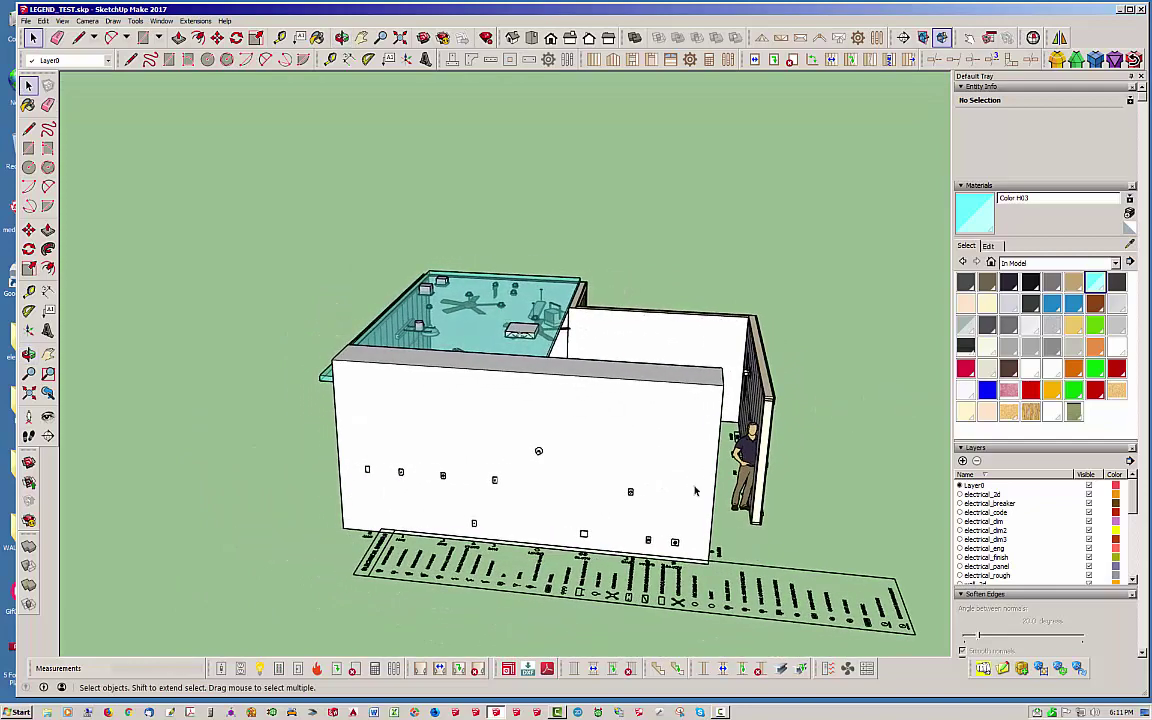
{"action": "scroll", "coordinate": [548, 527], "scroll_direction": "up", "scroll_amount": 3}
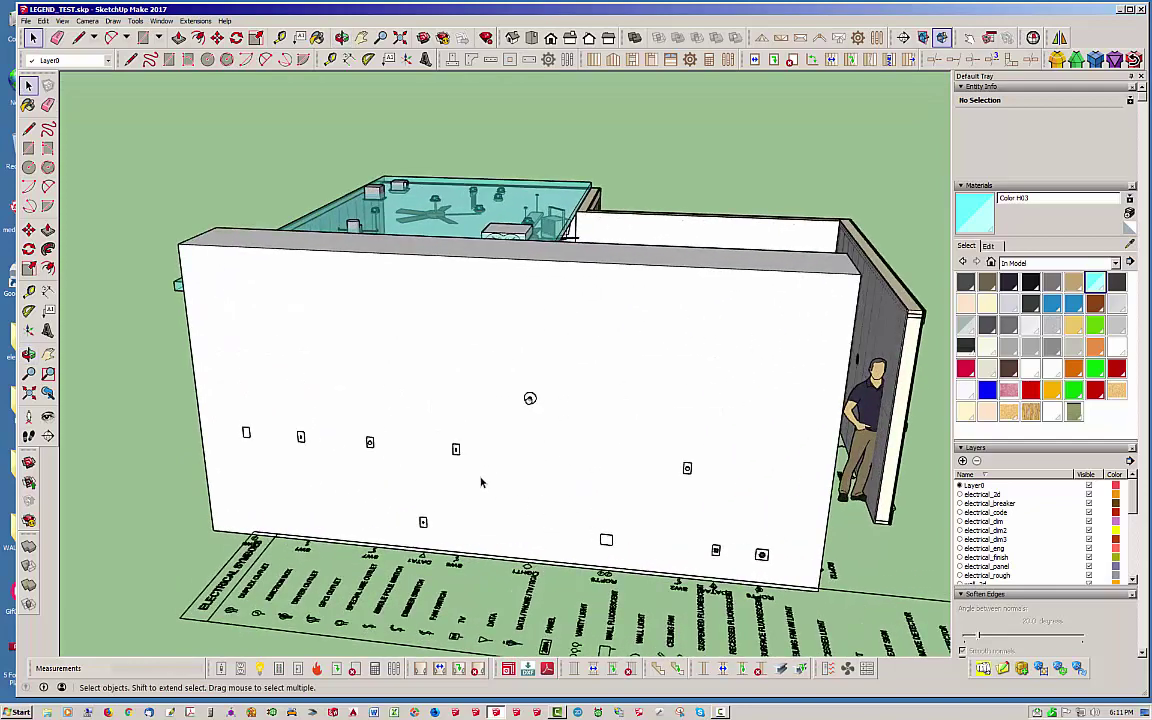
{"action": "middle_click_drag", "start_coordinate": [556, 502], "coordinate": [756, 315]}
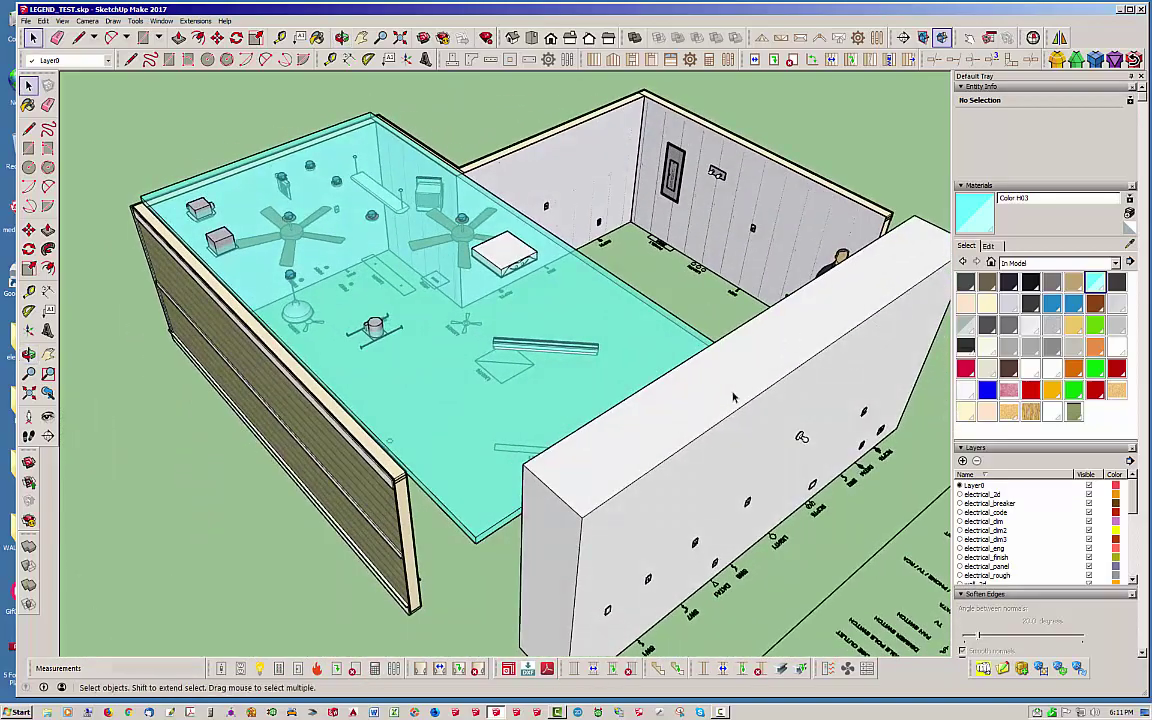
- Set the LIGHT2 vanity fixture's height to 66 in. with the Edit Electrical tool and update it
{"action": "middle_click_drag", "start_coordinate": [658, 435], "coordinate": [626, 412]}
{"action": "middle_click_drag", "start_coordinate": [776, 440], "coordinate": [818, 421]}
{"action": "key", "text": "space"}
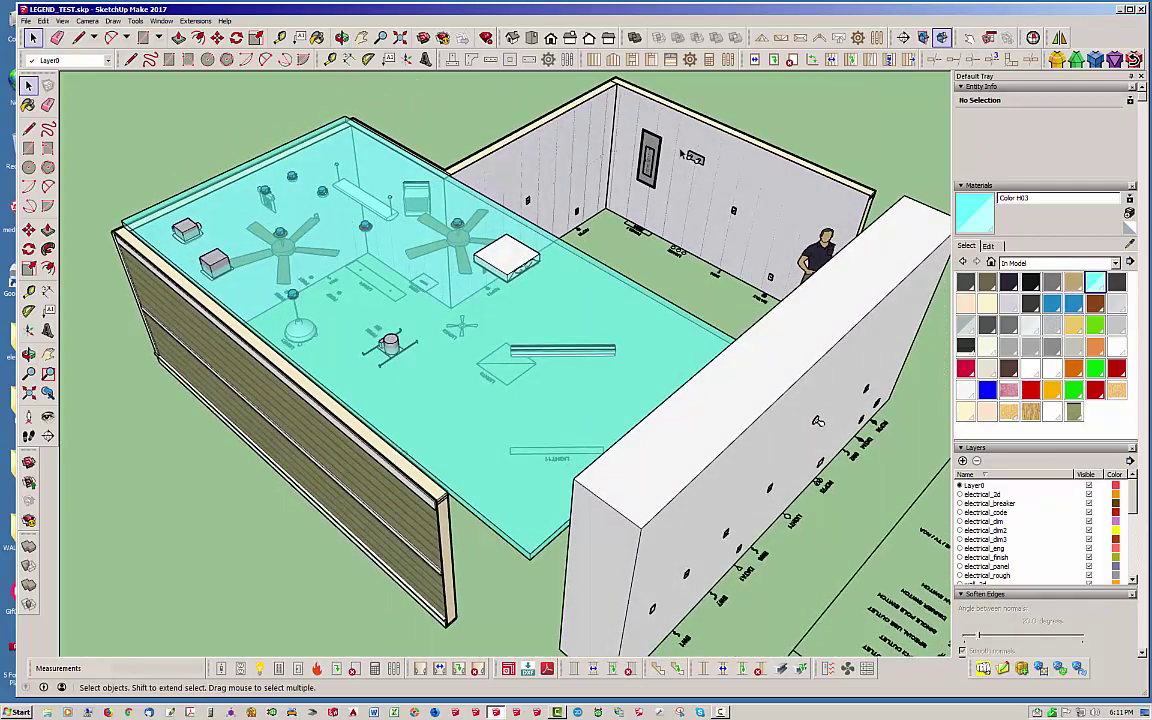
{"action": "scroll", "coordinate": [683, 155], "scroll_direction": "up", "scroll_amount": 8}
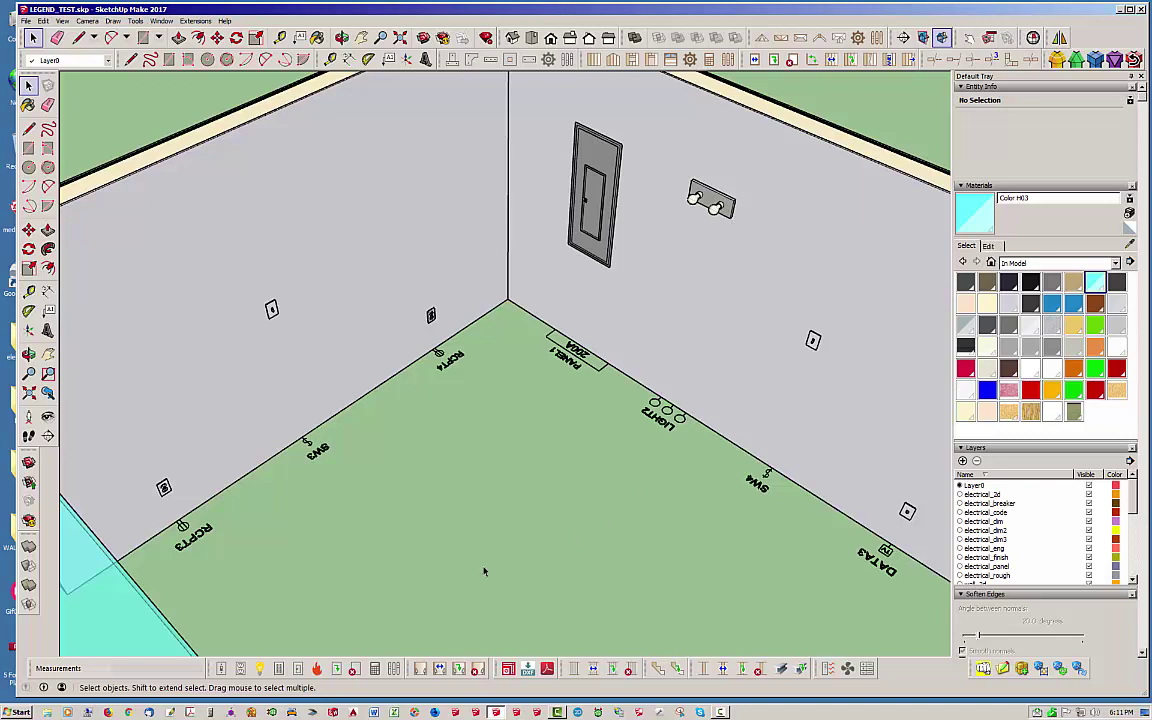
{"action": "left_click", "coordinate": [352, 668]}
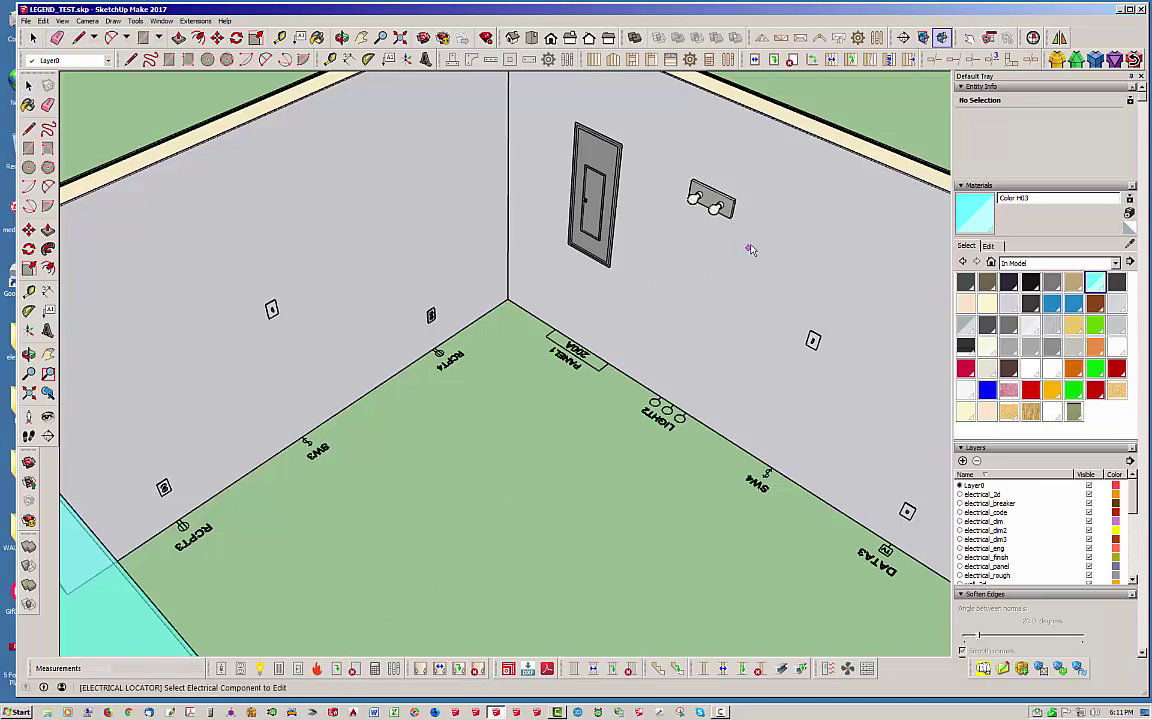
{"action": "left_click", "coordinate": [711, 201]}
{"action": "left_click_drag", "start_coordinate": [760, 155], "coordinate": [370, 276]}
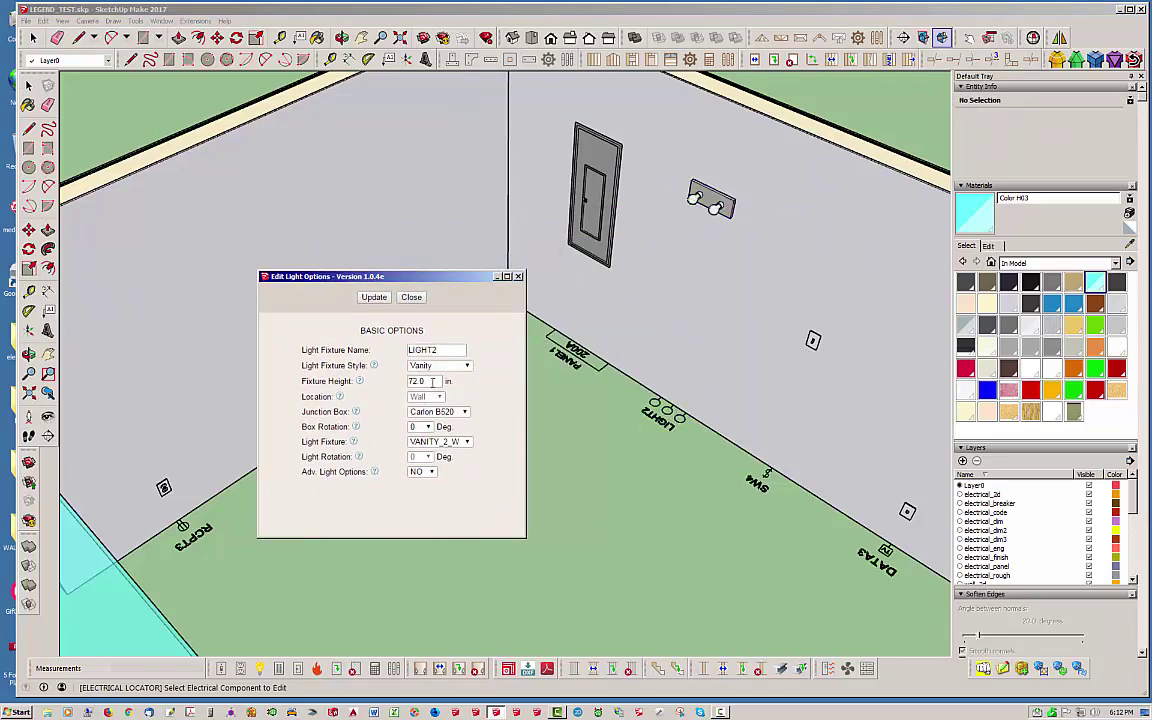
{"action": "mouse_move", "coordinate": [375, 365]}
{"action": "left_click", "coordinate": [374, 298]}
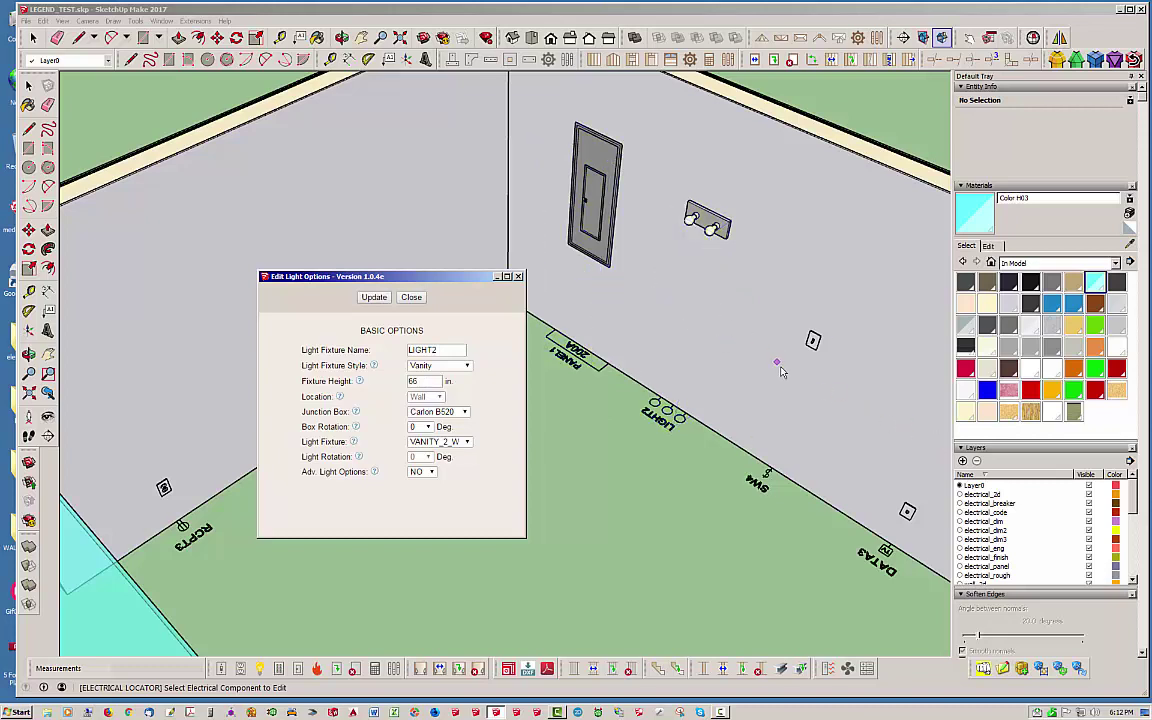
- Enable the advanced light options and the height callout for LIGHT2, and update the light
{"action": "left_click", "coordinate": [431, 472]}
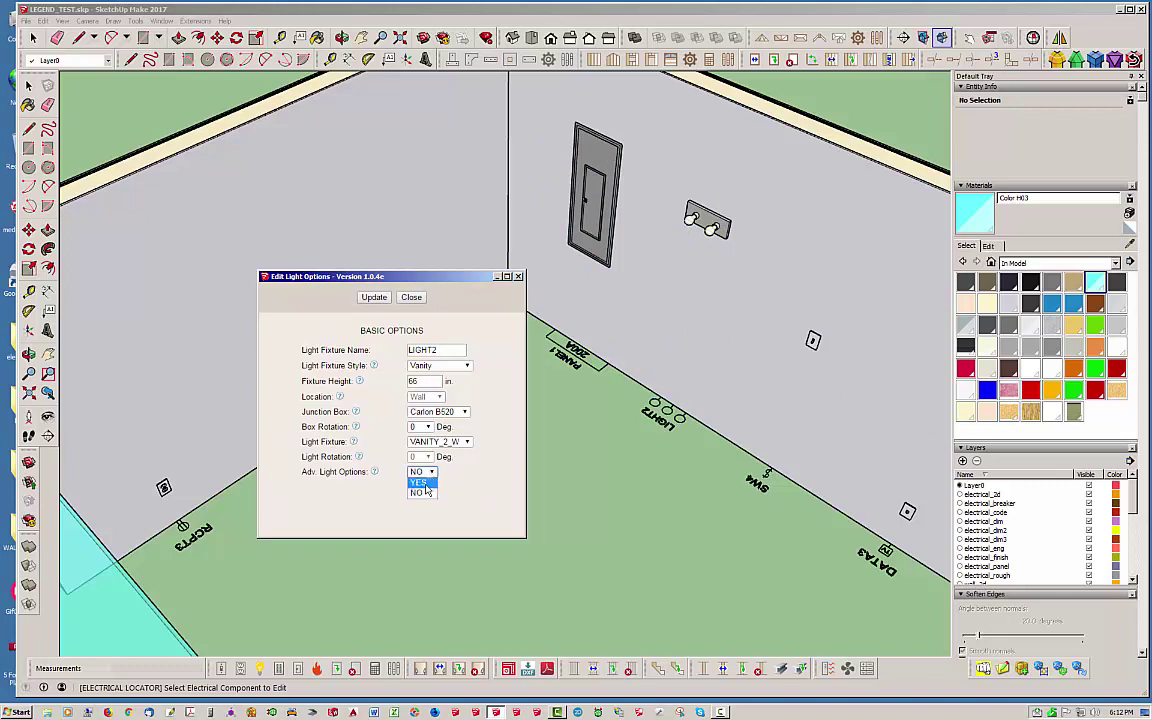
{"action": "left_click", "coordinate": [416, 480]}
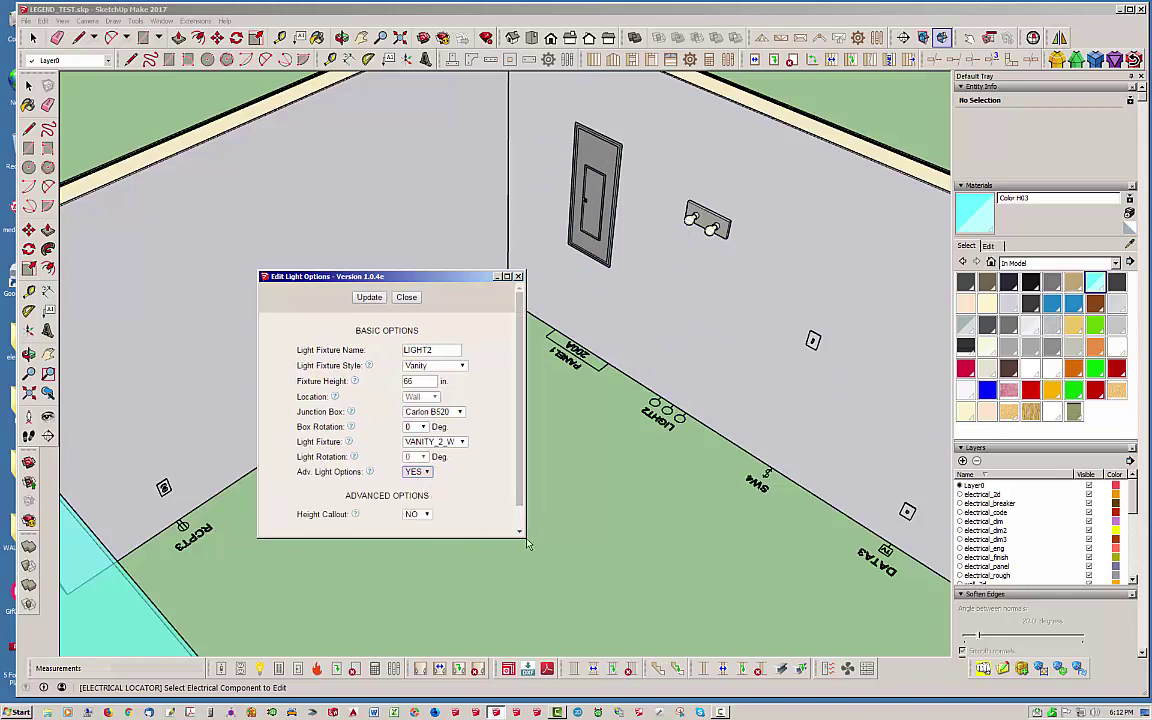
{"action": "left_click_drag", "start_coordinate": [527, 543], "coordinate": [522, 589]}
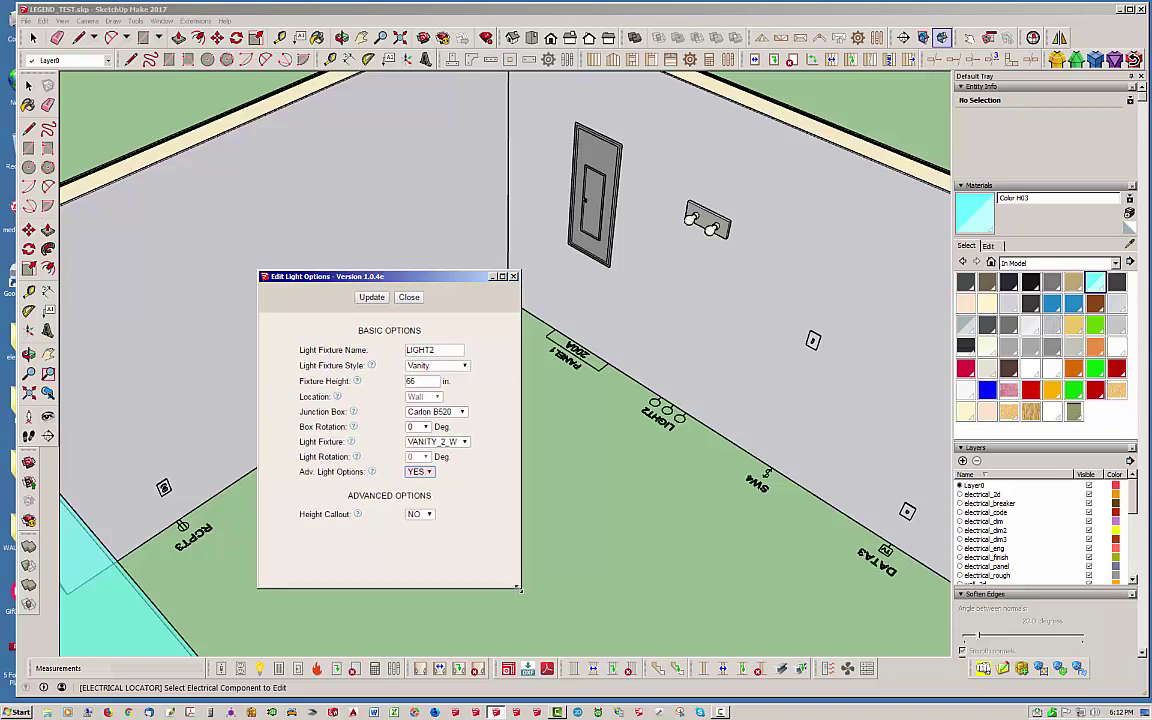
{"action": "left_click", "coordinate": [427, 514]}
{"action": "left_click", "coordinate": [416, 525]}
{"action": "left_click", "coordinate": [371, 298]}
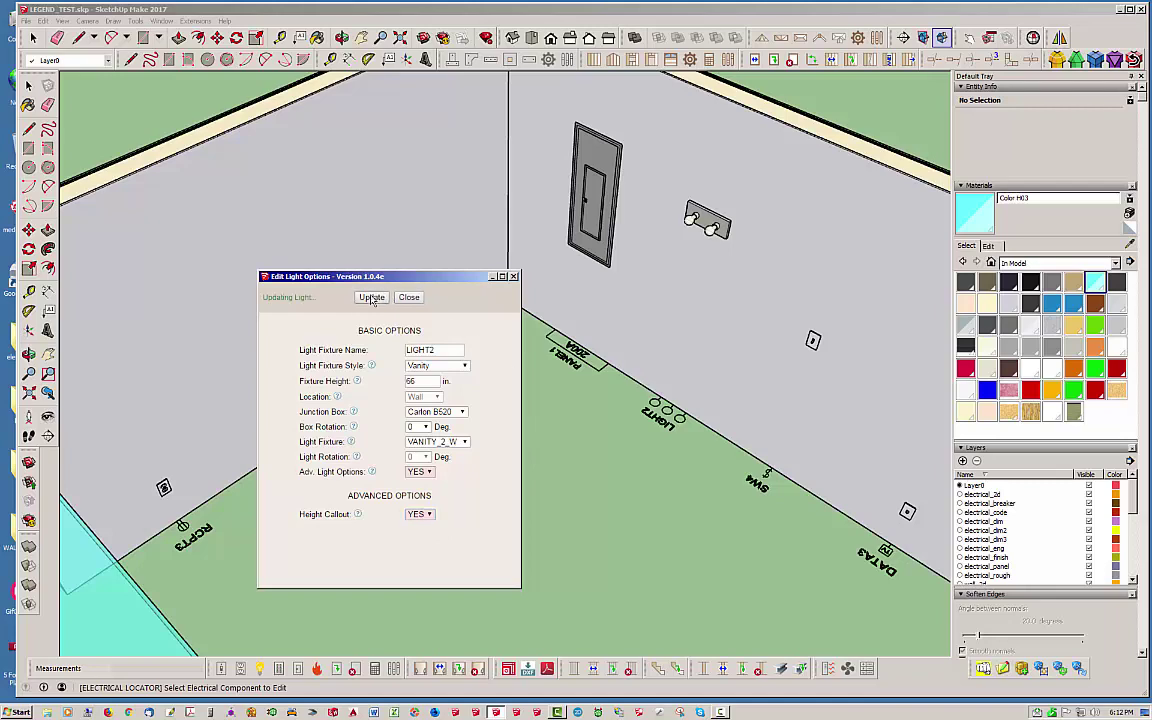
- Examine the height callout beside the LIGHT2 symbol on the floor, and close the light options
{"action": "middle_click_drag", "start_coordinate": [571, 404], "coordinate": [686, 362]}
{"action": "scroll", "coordinate": [686, 362], "scroll_direction": "up", "scroll_amount": 4}
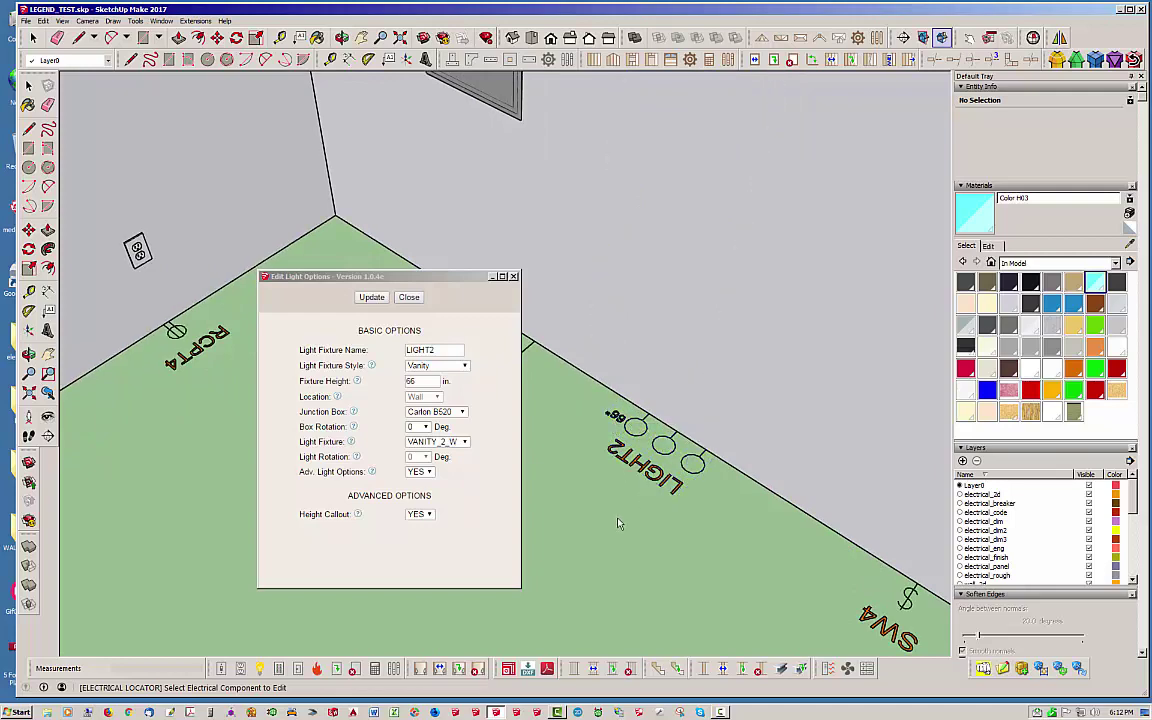
{"action": "middle_click_drag", "start_coordinate": [600, 480], "coordinate": [640, 514]}
{"action": "middle_click_drag", "start_coordinate": [686, 474], "coordinate": [608, 447]}
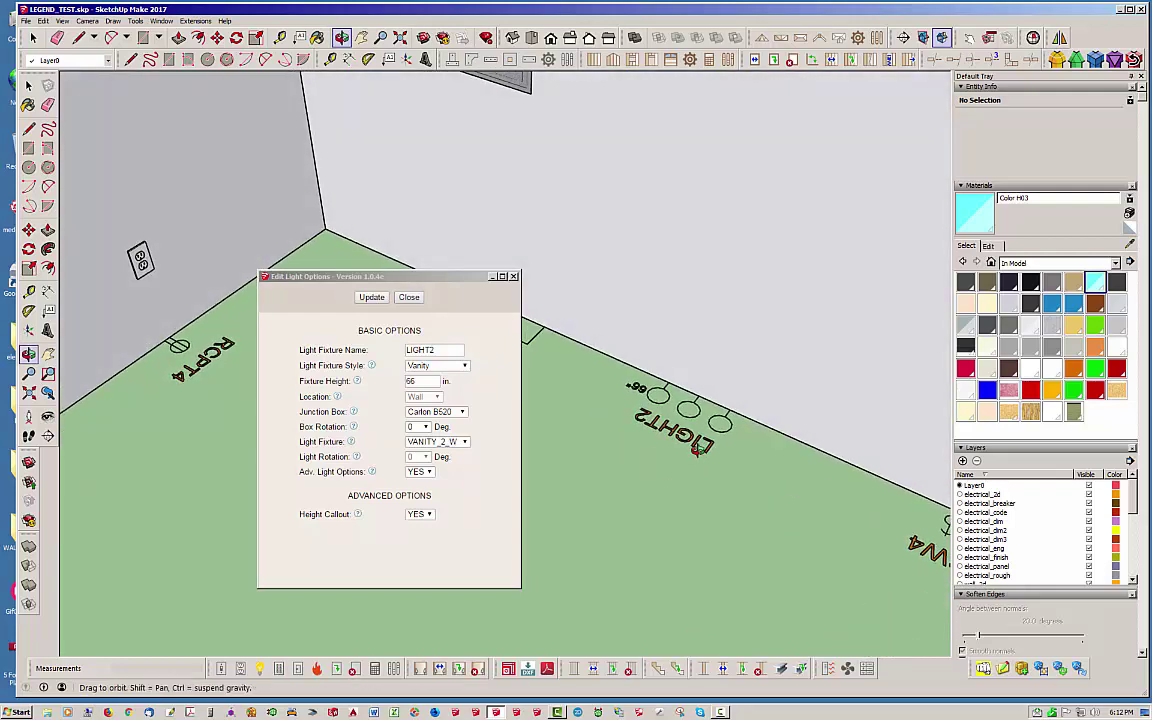
{"action": "left_click_drag", "start_coordinate": [474, 281], "coordinate": [540, 275]}
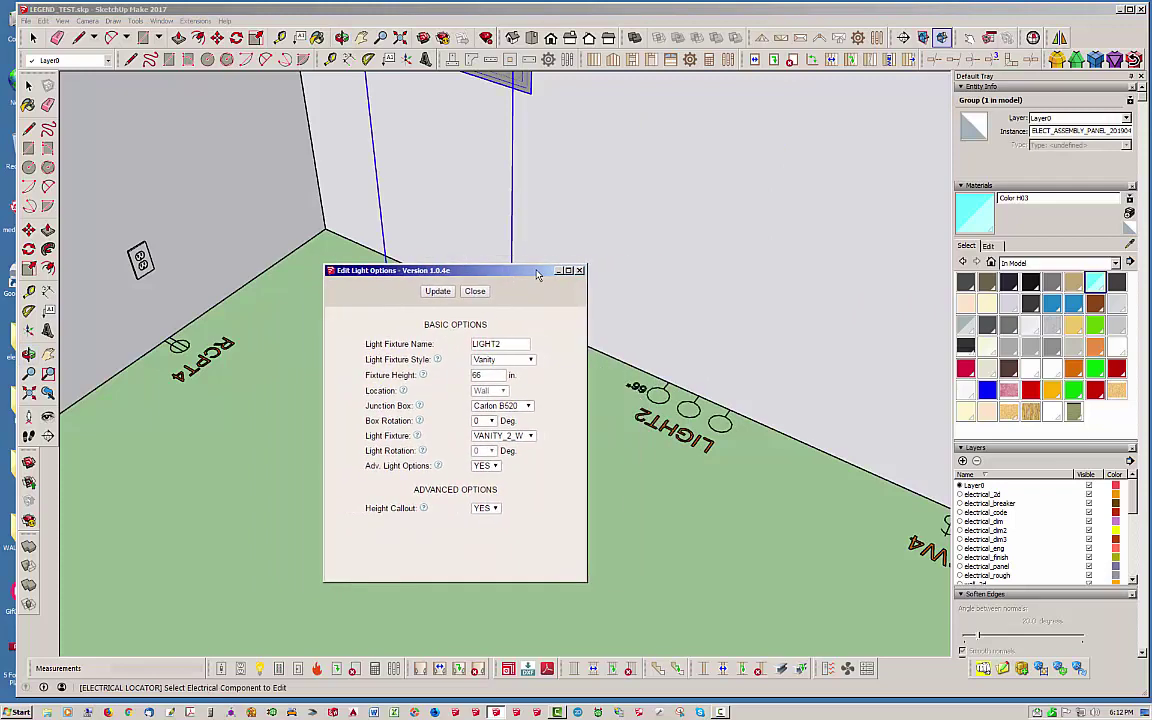
{"action": "left_click", "coordinate": [475, 291]}
{"action": "middle_click_drag", "start_coordinate": [511, 392], "coordinate": [545, 428]}
{"action": "middle_click_drag", "start_coordinate": [607, 478], "coordinate": [527, 514]}
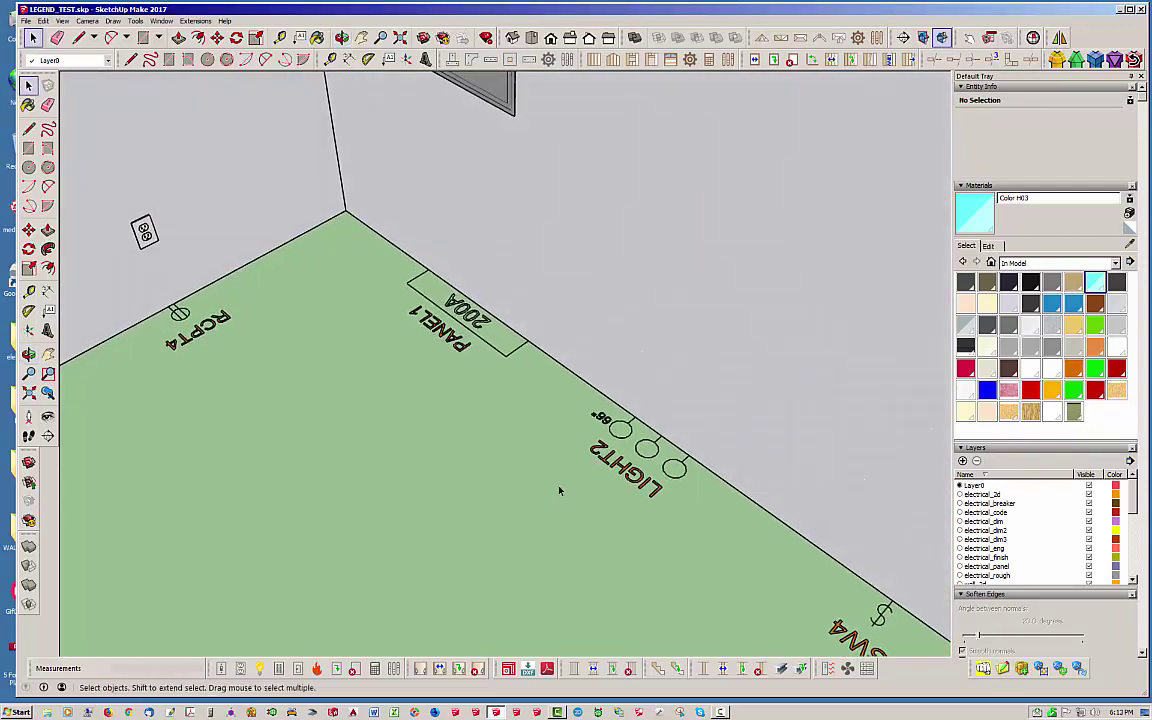
- Examine the panel corner's wall devices and floor symbols, and the whole building with its legend from outside
{"action": "left_click", "coordinate": [512, 38]}
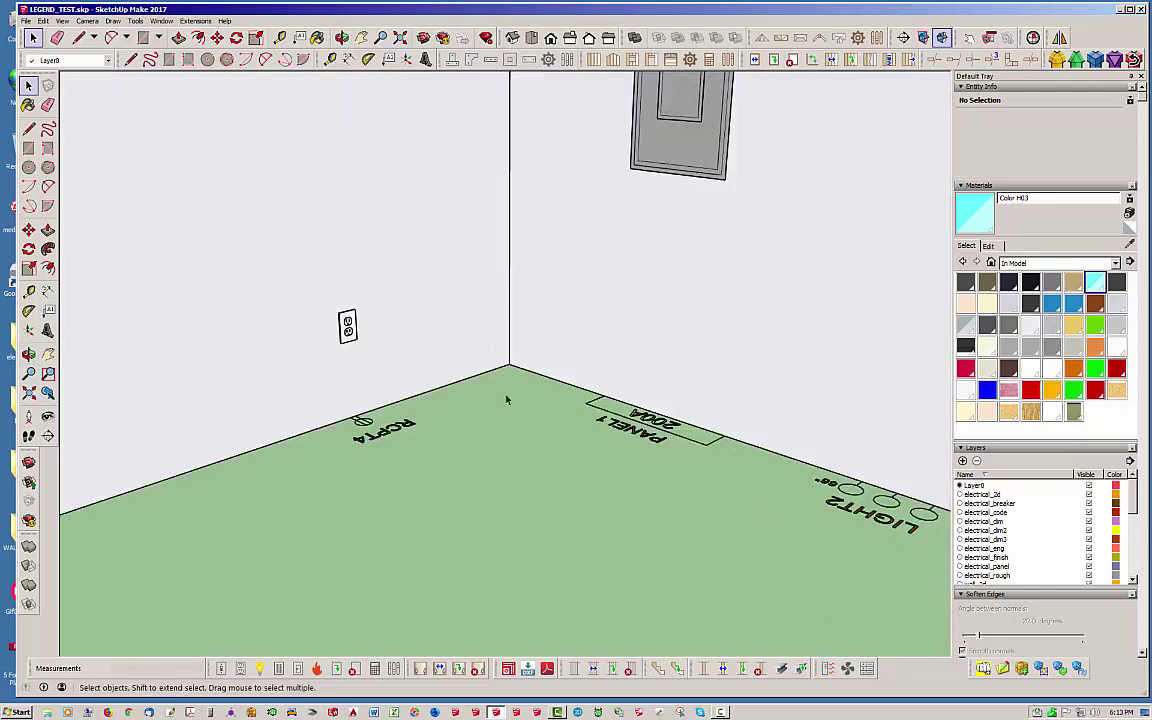
{"action": "middle_click_drag", "start_coordinate": [526, 407], "coordinate": [445, 566]}
{"action": "scroll", "coordinate": [629, 509], "scroll_direction": "down", "scroll_amount": 7}
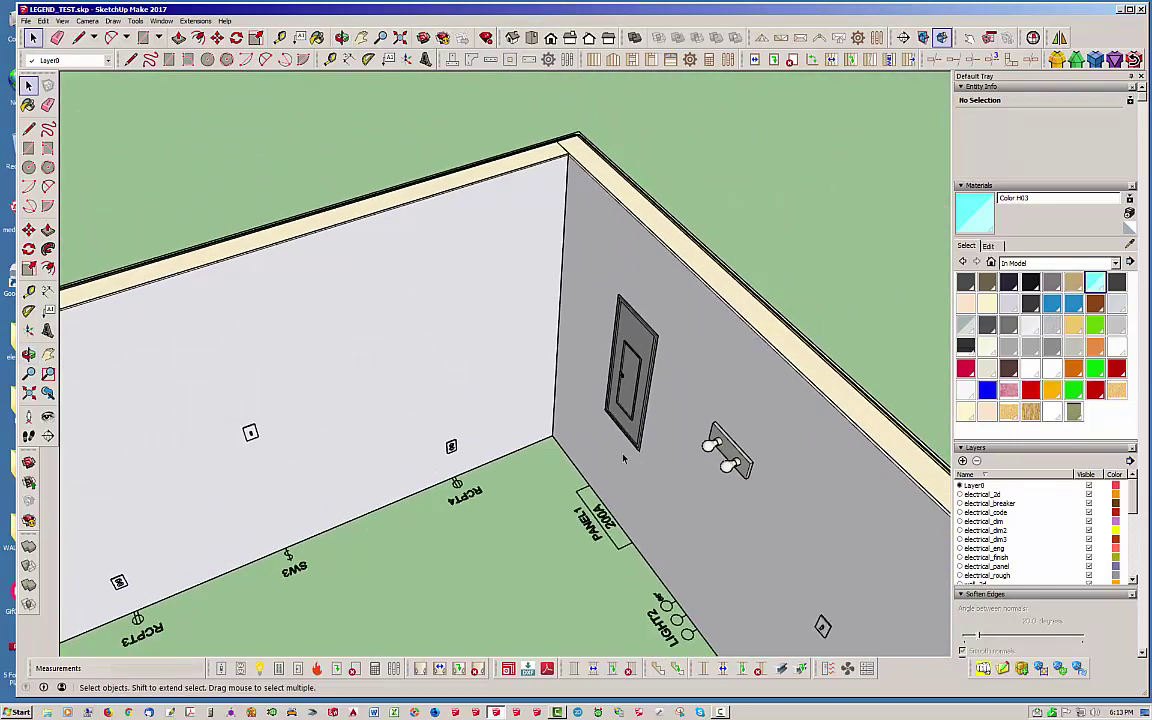
{"action": "scroll", "coordinate": [555, 300], "scroll_direction": "down", "scroll_amount": 3}
{"action": "middle_click_drag", "start_coordinate": [642, 423], "coordinate": [495, 352]}
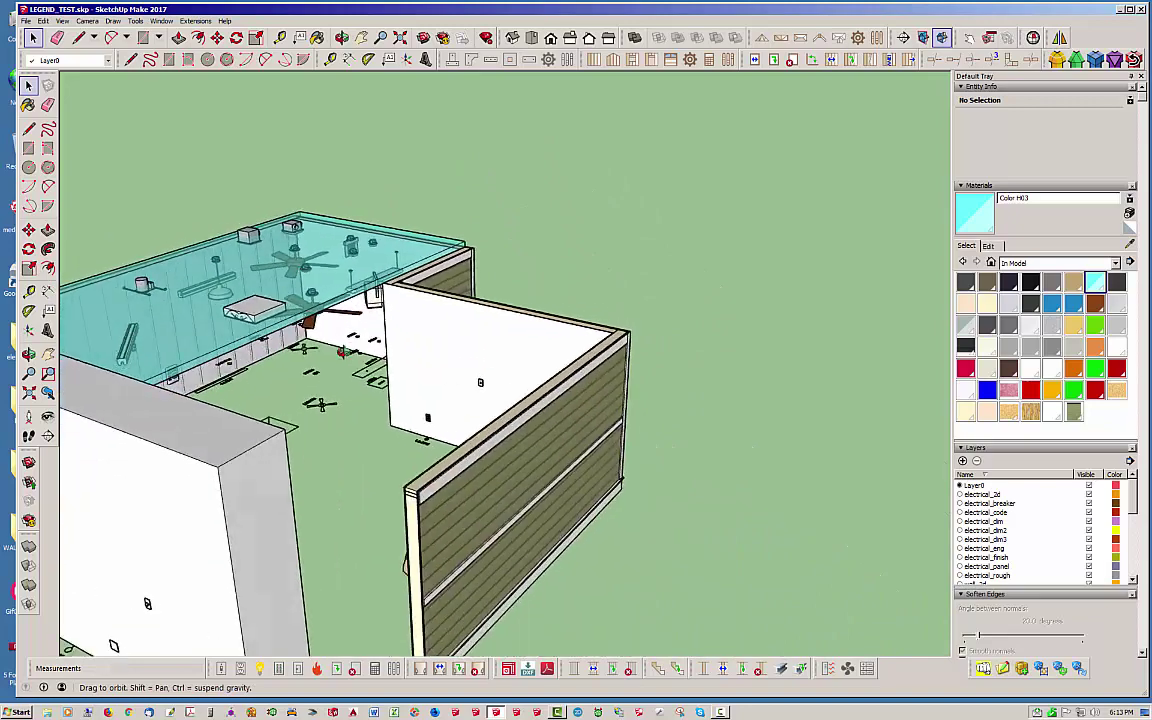
{"action": "scroll", "coordinate": [603, 377], "scroll_direction": "down", "scroll_amount": 2}
{"action": "scroll", "coordinate": [615, 378], "scroll_direction": "down", "scroll_amount": 3}
{"action": "middle_click_drag", "start_coordinate": [636, 514], "coordinate": [560, 537]}
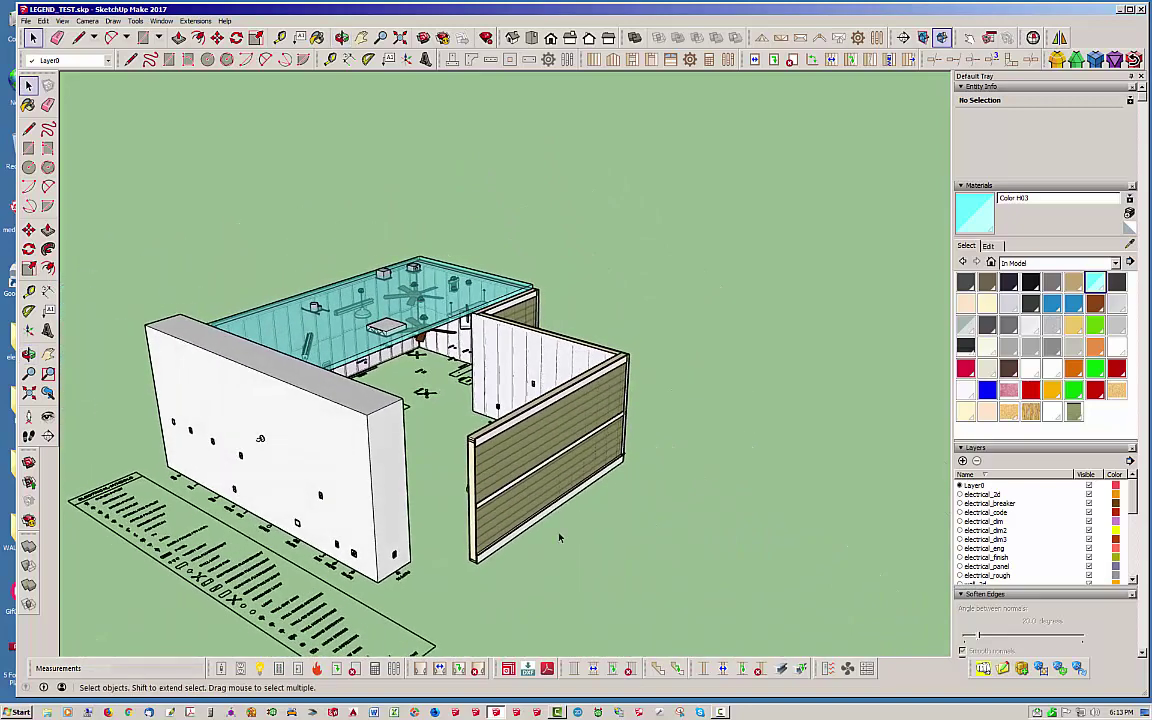
{"action": "scroll", "coordinate": [411, 601], "scroll_direction": "up", "scroll_amount": 3}
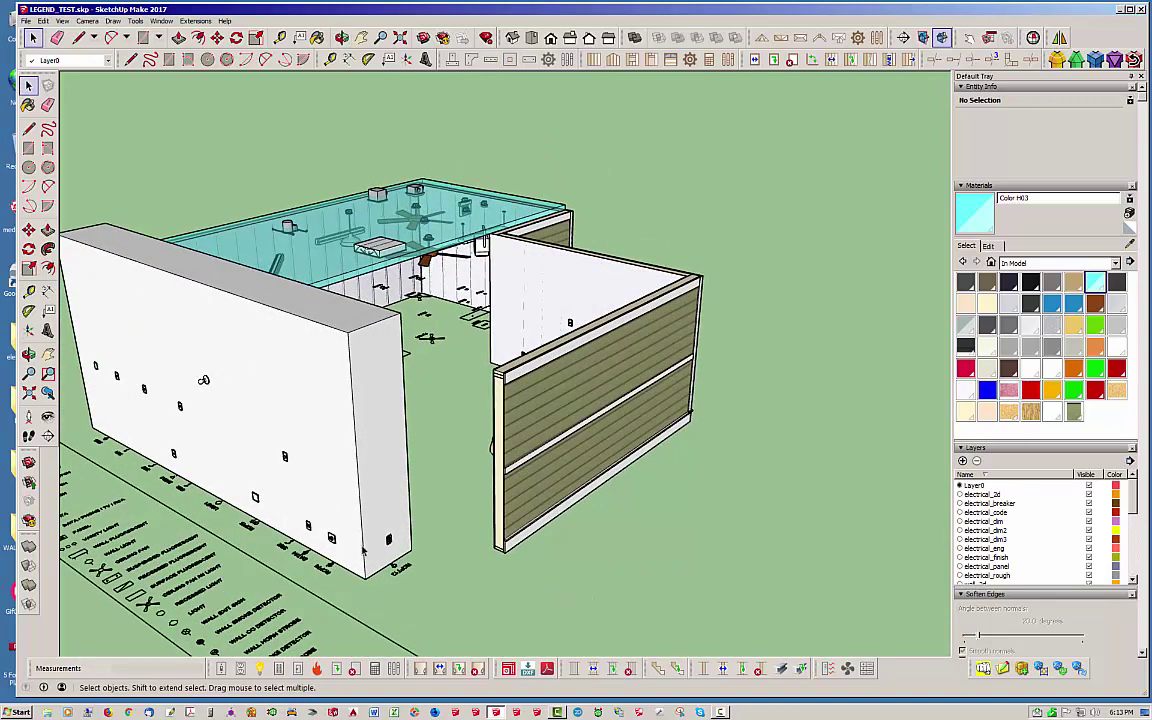
{"action": "middle_click_drag", "start_coordinate": [288, 454], "coordinate": [474, 457]}
{"action": "scroll", "coordinate": [474, 457], "scroll_direction": "down", "scroll_amount": 3}
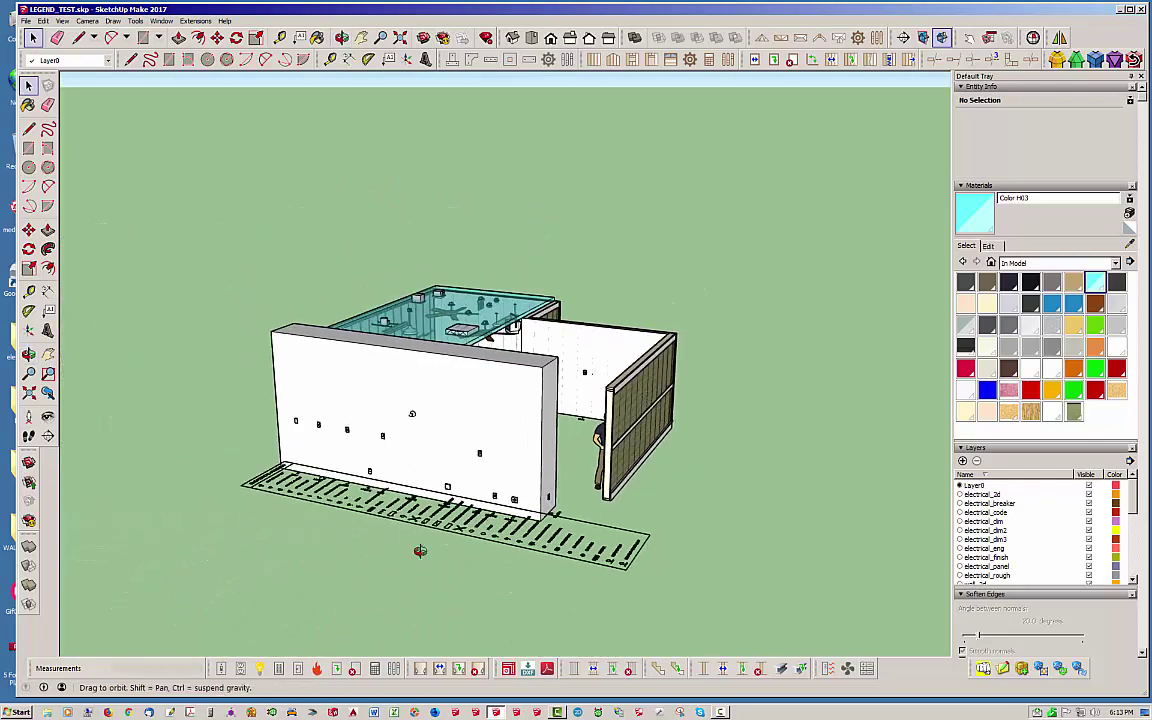
- Compare the outlet, switch and data entries of the electrical symbols legend with the device symbols along the outer wall
{"action": "middle_click_drag", "start_coordinate": [411, 545], "coordinate": [314, 607]}
{"action": "scroll", "coordinate": [210, 523], "scroll_direction": "up", "scroll_amount": 3}
{"action": "scroll", "coordinate": [224, 474], "scroll_direction": "up", "scroll_amount": 5}
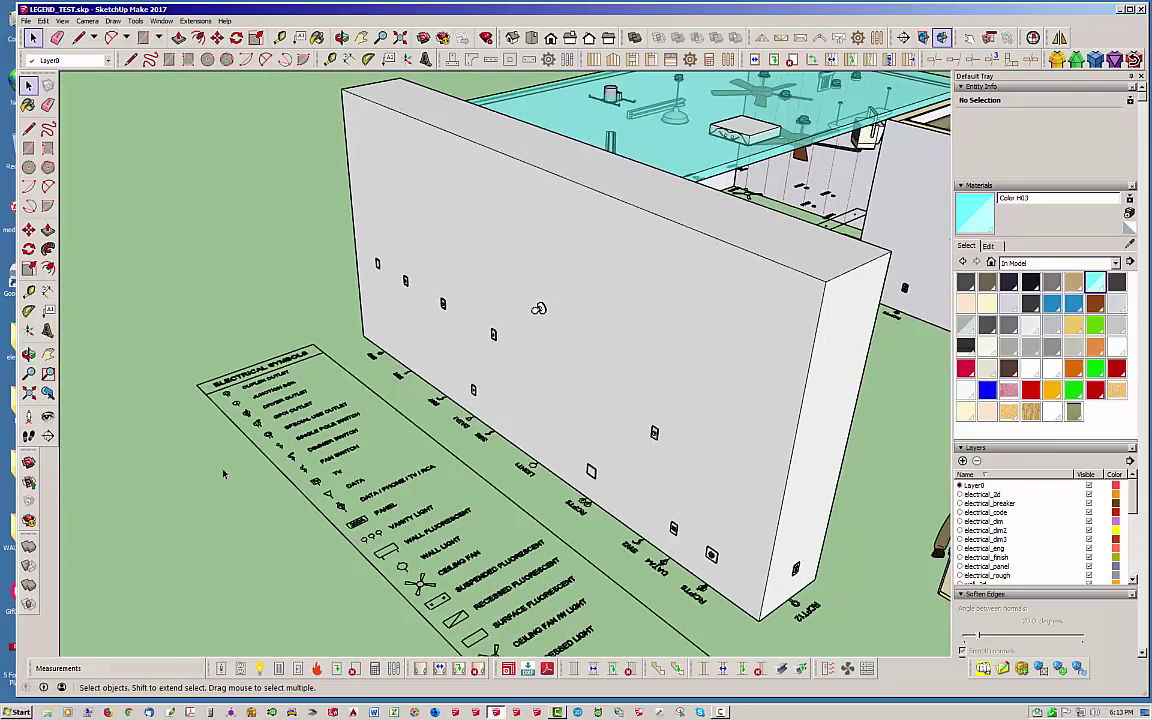
{"action": "scroll", "coordinate": [223, 470], "scroll_direction": "up", "scroll_amount": 1}
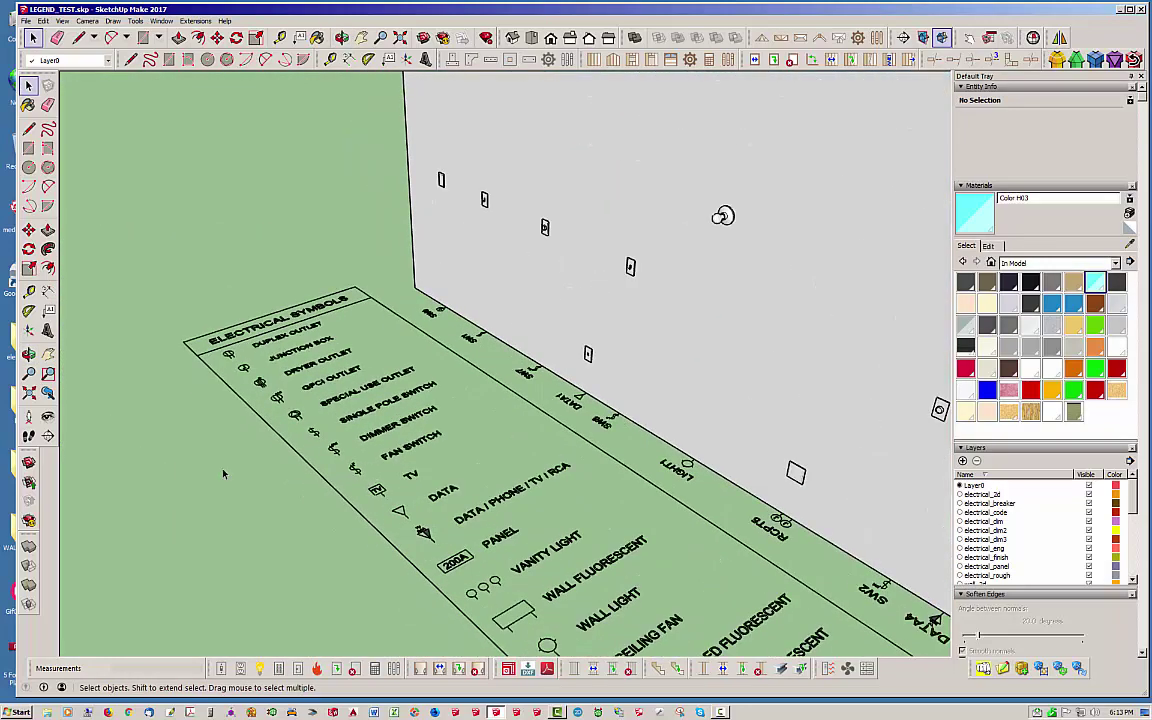
{"action": "middle_click_drag", "start_coordinate": [353, 413], "coordinate": [355, 424]}
{"action": "scroll", "coordinate": [355, 426], "scroll_direction": "down", "scroll_amount": 3}
{"action": "scroll", "coordinate": [355, 436], "scroll_direction": "up", "scroll_amount": 3}
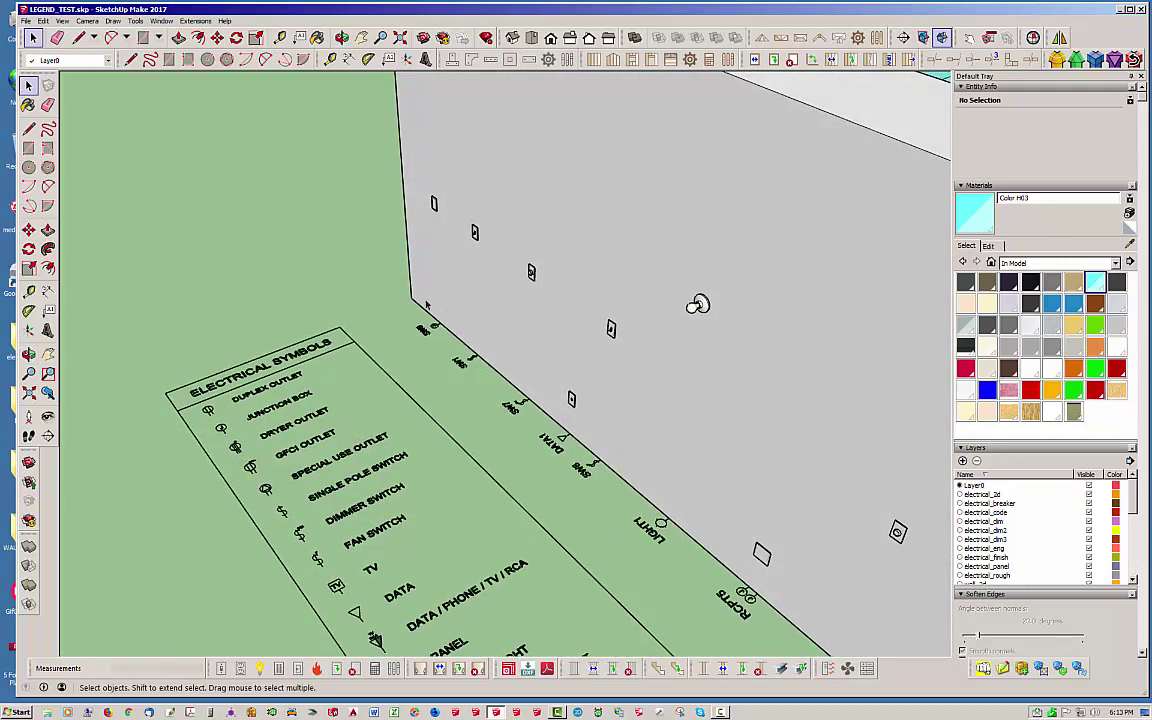
{"action": "middle_click_drag", "start_coordinate": [629, 430], "coordinate": [592, 416]}
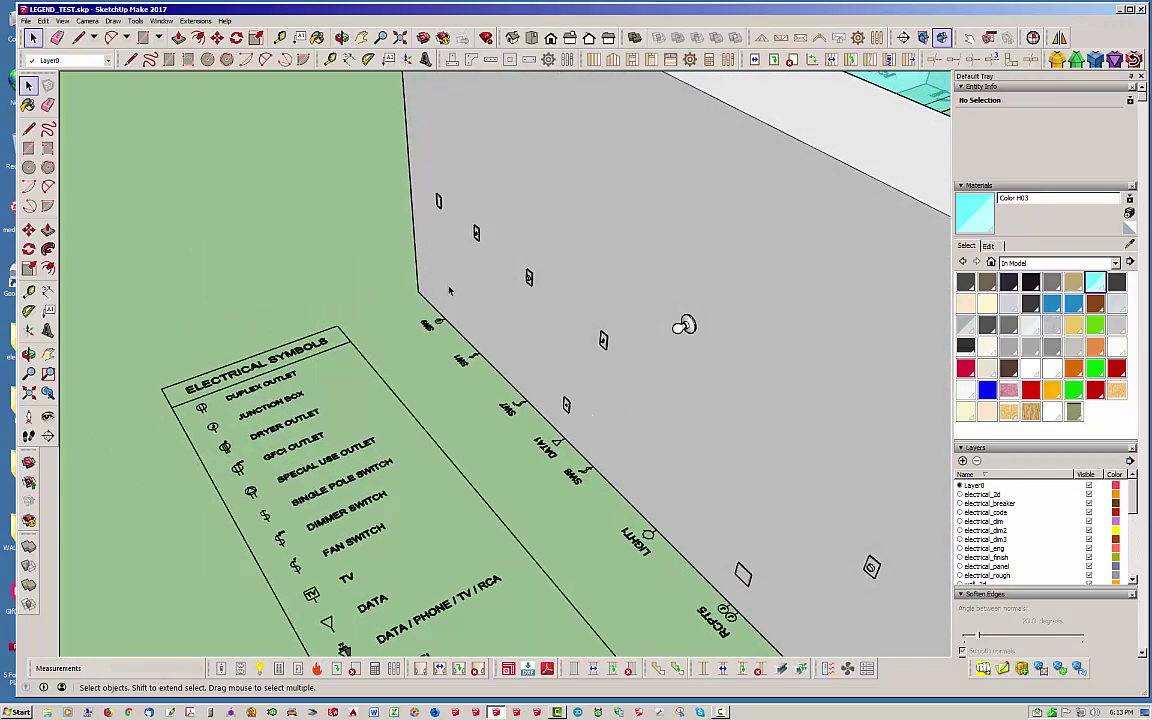
{"action": "scroll", "coordinate": [501, 470], "scroll_direction": "down", "scroll_amount": 5}
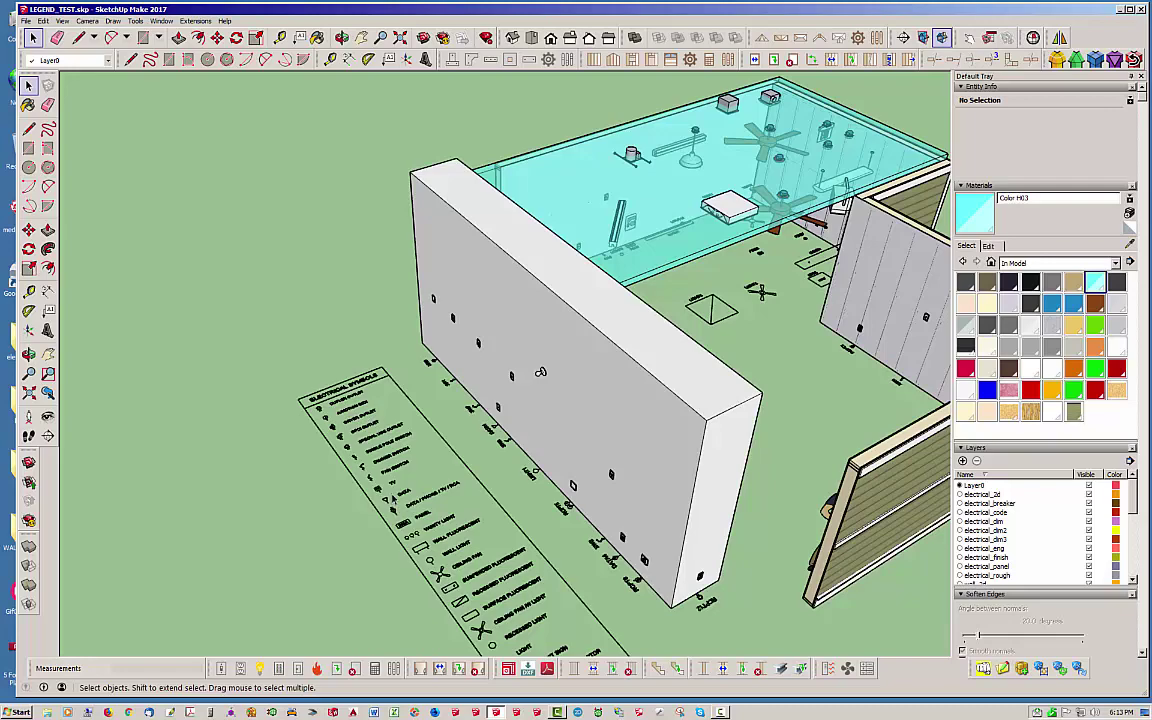
- Review the electrical symbols legend from the outlets down through the lights, fans, detectors and horn strobes
{"action": "middle_click_drag", "start_coordinate": [409, 489], "coordinate": [382, 502]}
{"action": "scroll", "coordinate": [458, 572], "scroll_direction": "up", "scroll_amount": 5}
{"action": "scroll", "coordinate": [461, 573], "scroll_direction": "up", "scroll_amount": 1}
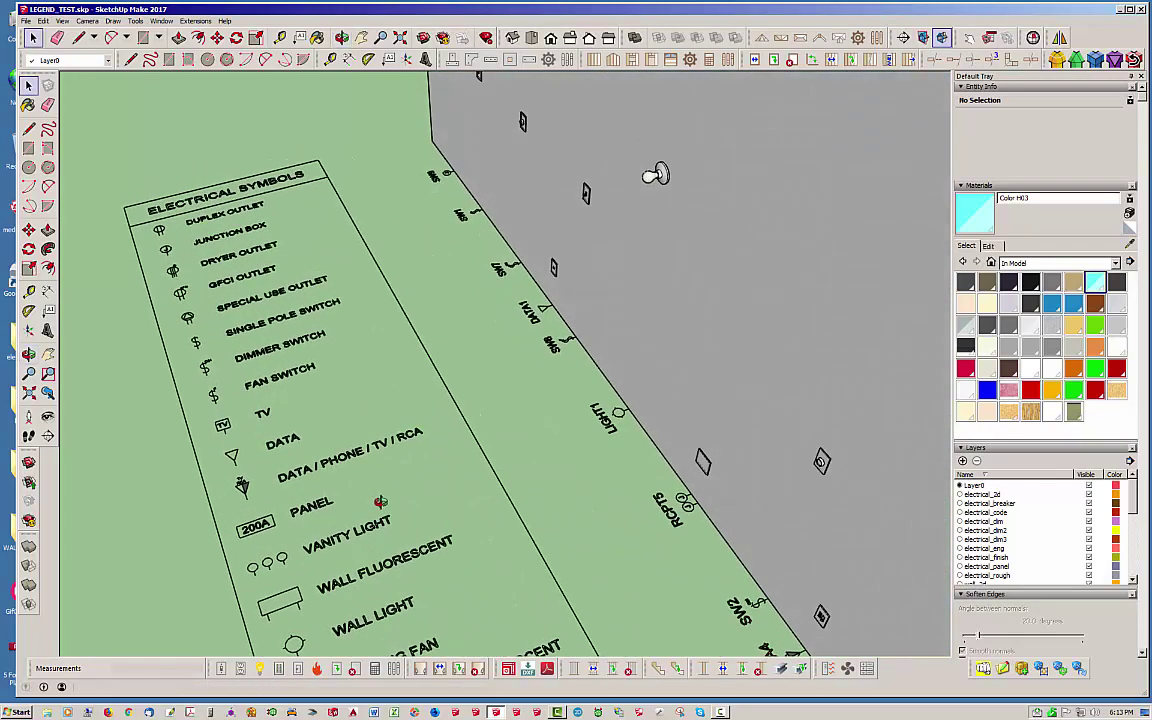
{"action": "scroll", "coordinate": [385, 488], "scroll_direction": "down", "scroll_amount": 10}
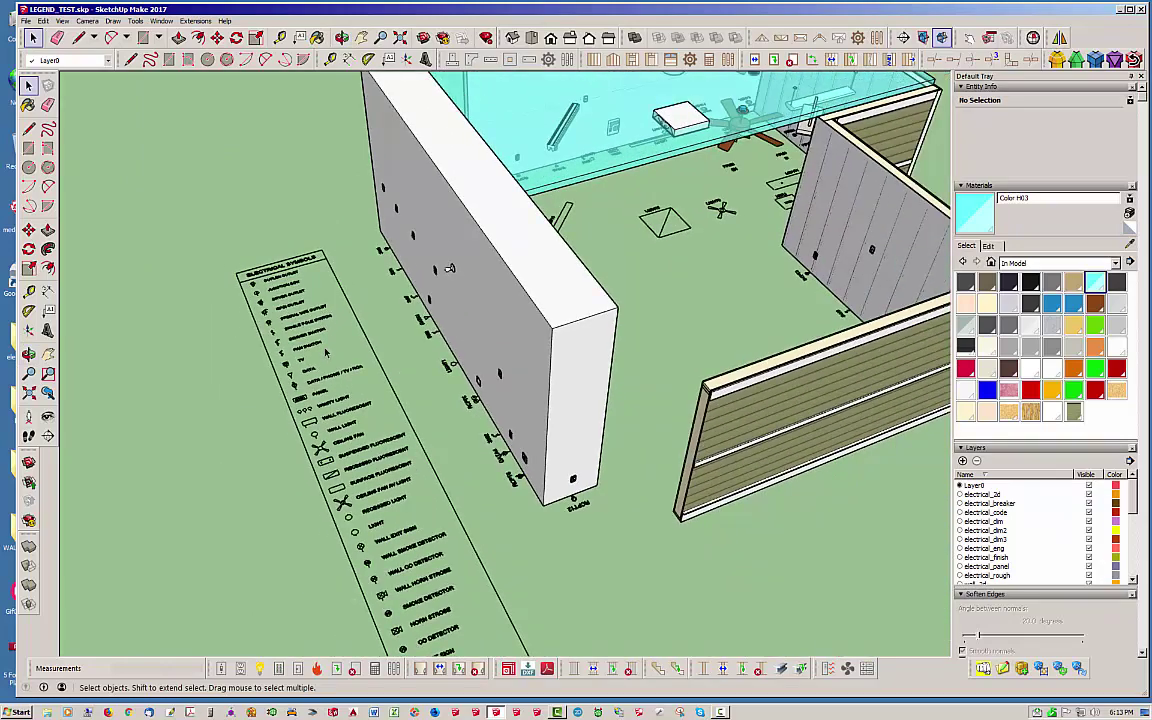
{"action": "middle_click_drag", "start_coordinate": [420, 548], "coordinate": [447, 548]}
{"action": "scroll", "coordinate": [424, 548], "scroll_direction": "up", "scroll_amount": 6}
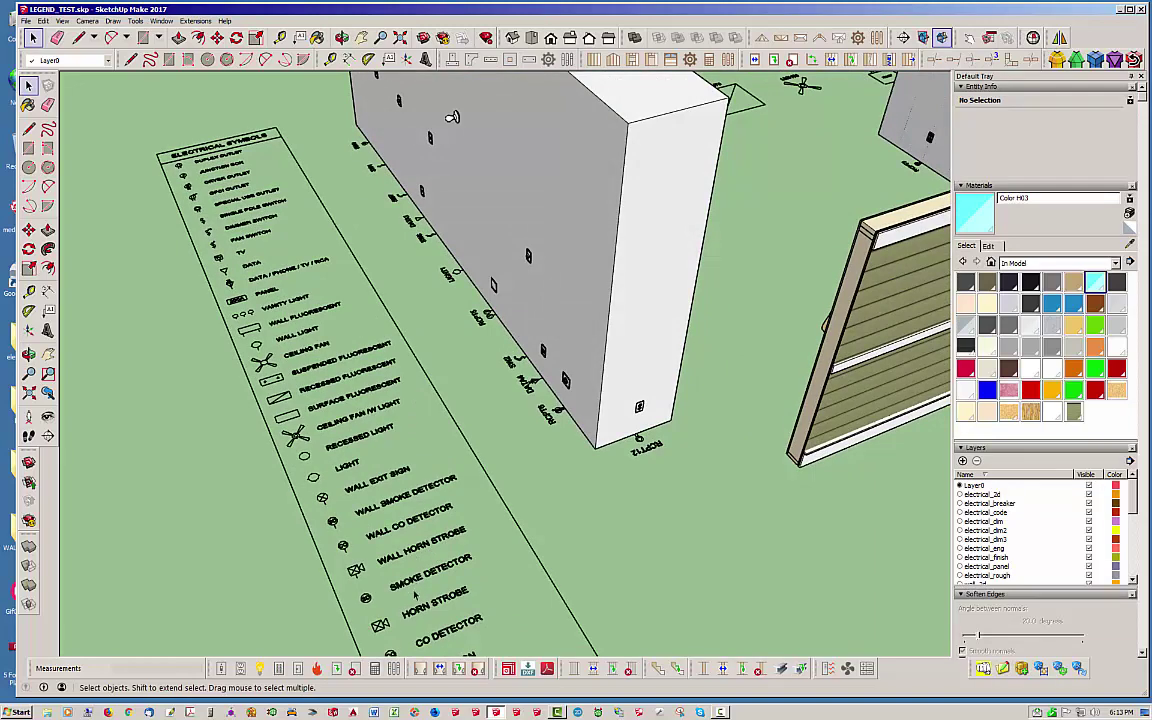
{"action": "scroll", "coordinate": [385, 548], "scroll_direction": "up", "scroll_amount": 3}
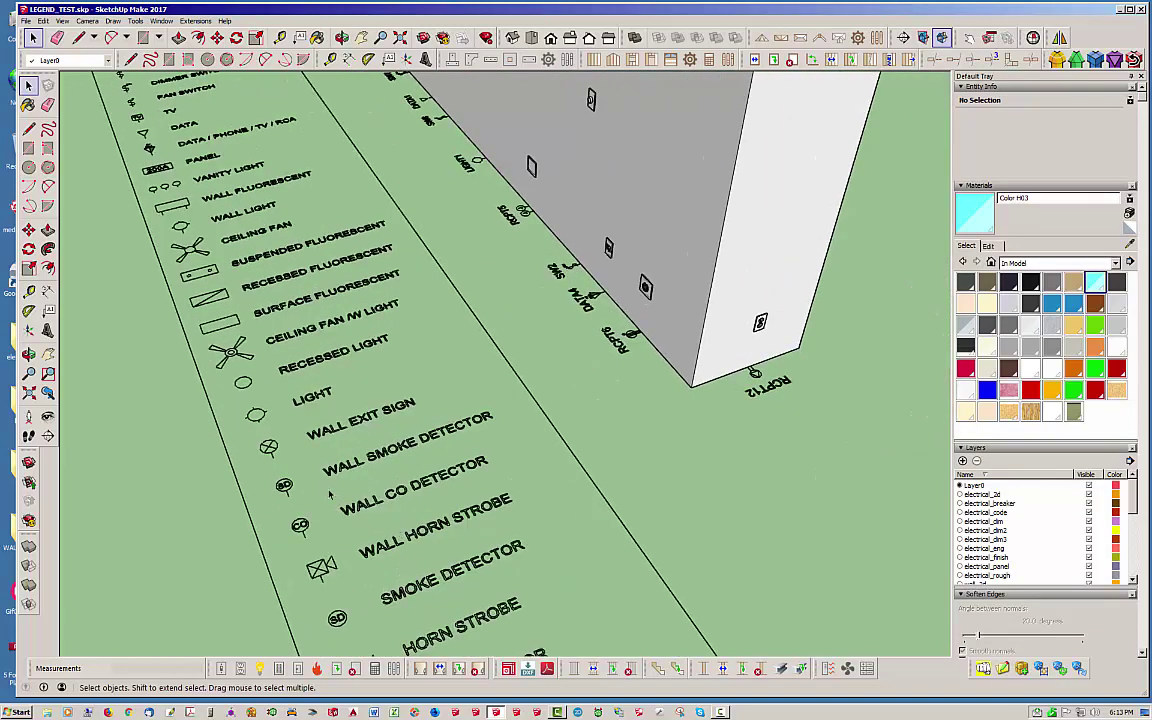
{"action": "middle_click_drag", "start_coordinate": [305, 448], "coordinate": [500, 590]}
{"action": "middle_click_drag", "start_coordinate": [437, 505], "coordinate": [465, 485]}
{"action": "mouse_move", "coordinate": [185, 393]}
{"action": "middle_mouse_down"}
{"action": "mouse_move", "coordinate": [337, 404]}
{"action": "mouse_move", "coordinate": [350, 329]}
{"action": "mouse_move", "coordinate": [199, 388]}
{"action": "middle_mouse_up"}
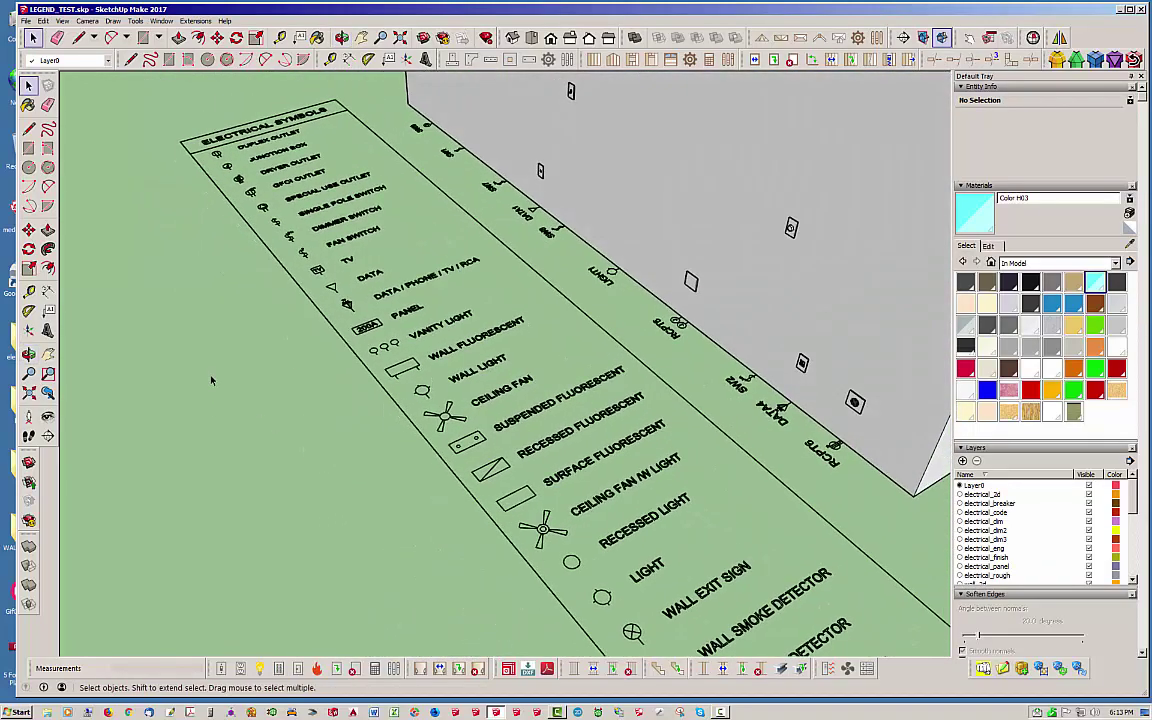
{"action": "middle_click_drag", "start_coordinate": [602, 475], "coordinate": [379, 345], "text": "shift"}
{"action": "scroll", "coordinate": [368, 357], "scroll_direction": "down", "scroll_amount": 6}
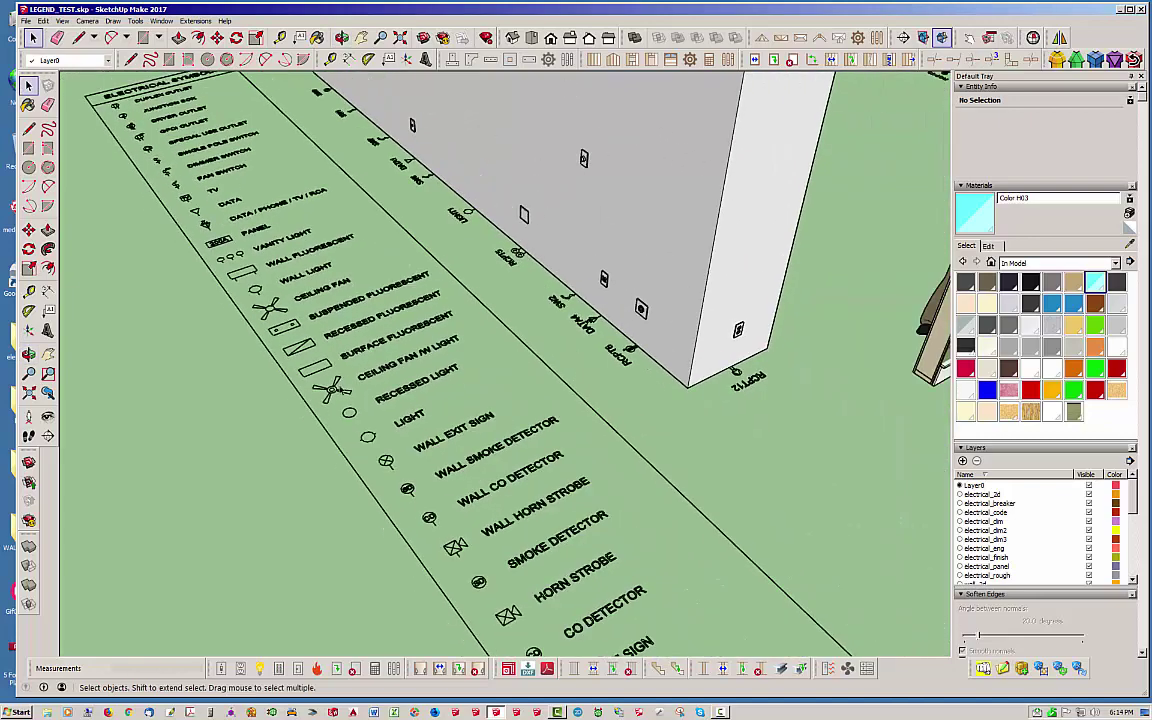
{"action": "middle_click_drag", "start_coordinate": [492, 437], "coordinate": [352, 402]}
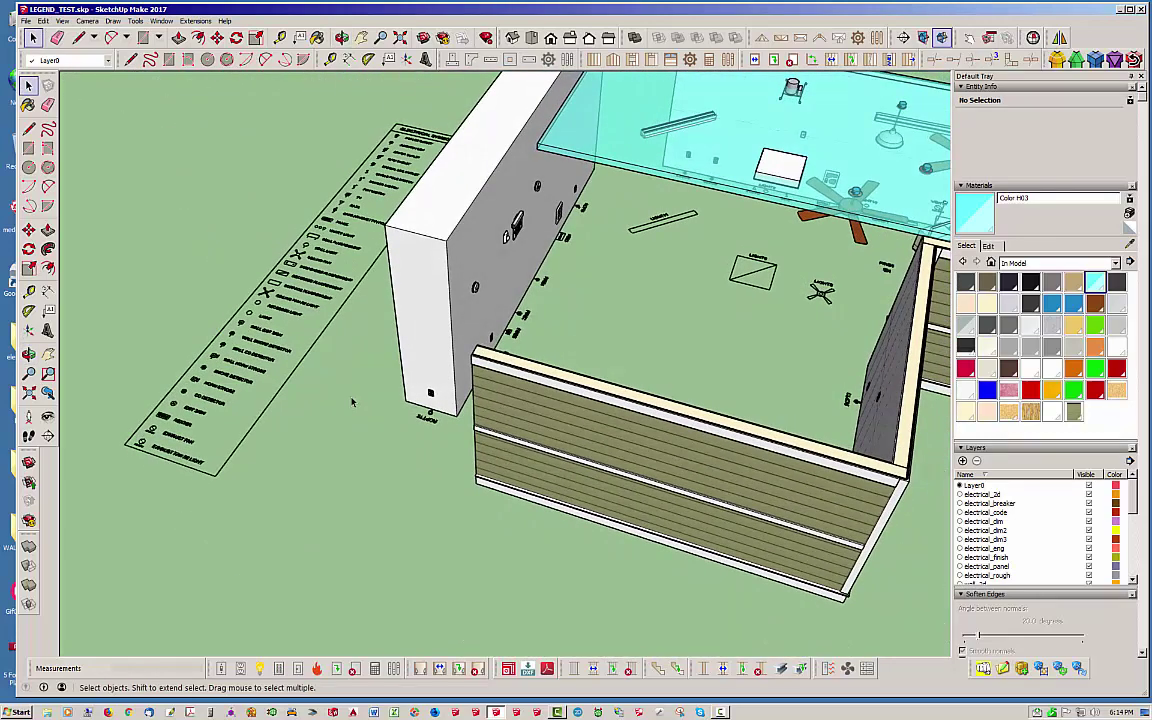